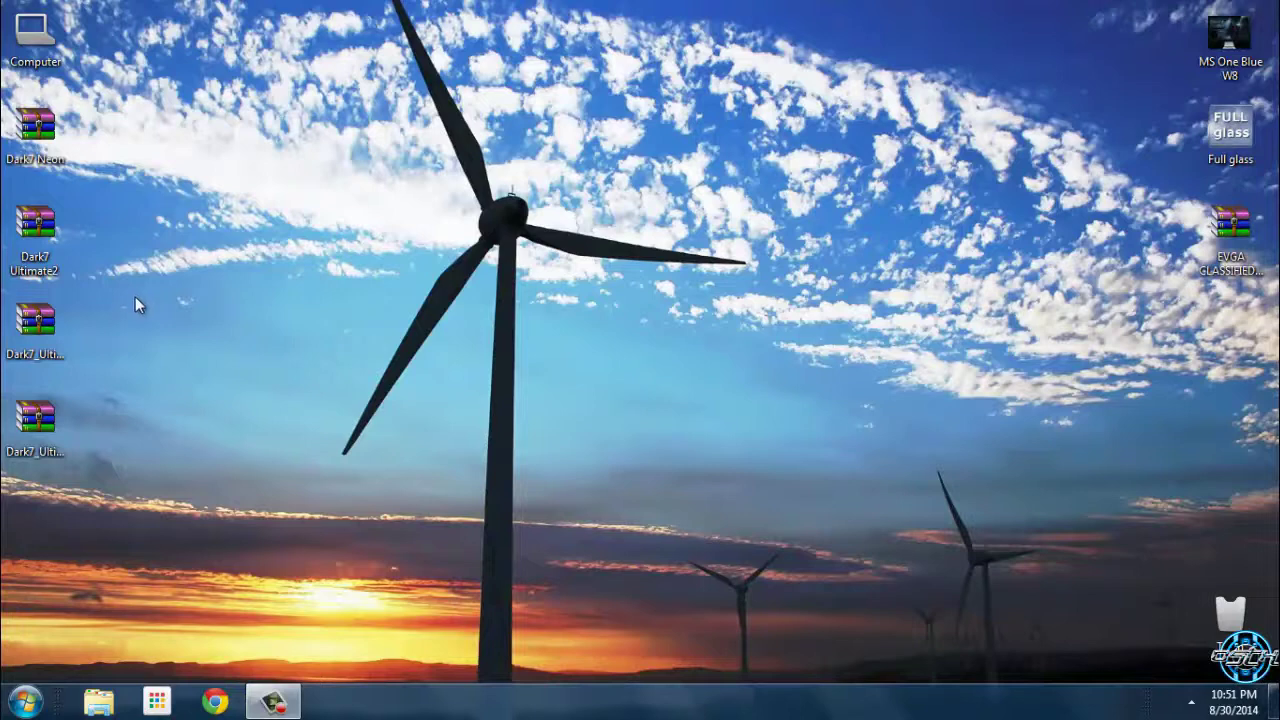
# Check the Eurostile and Dark7 Neon archive names and refresh the desktop.
pyautogui.click(130, 380)
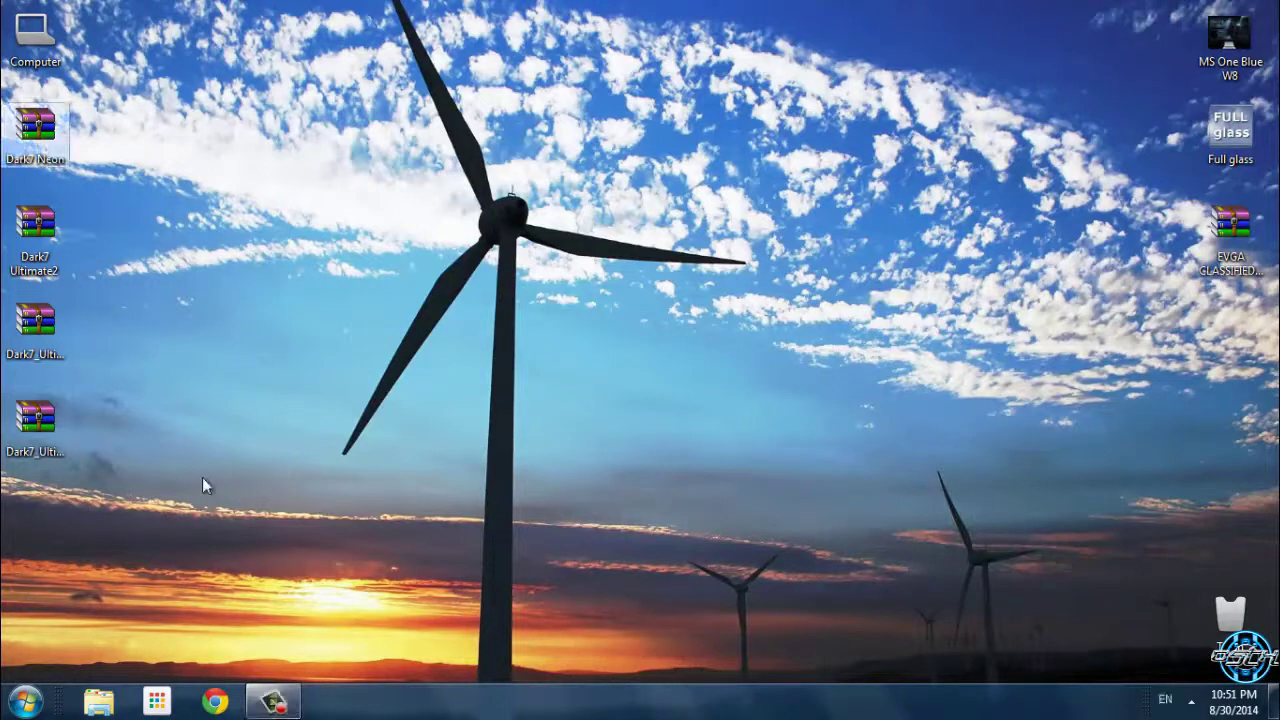
pyautogui.click(62, 440)
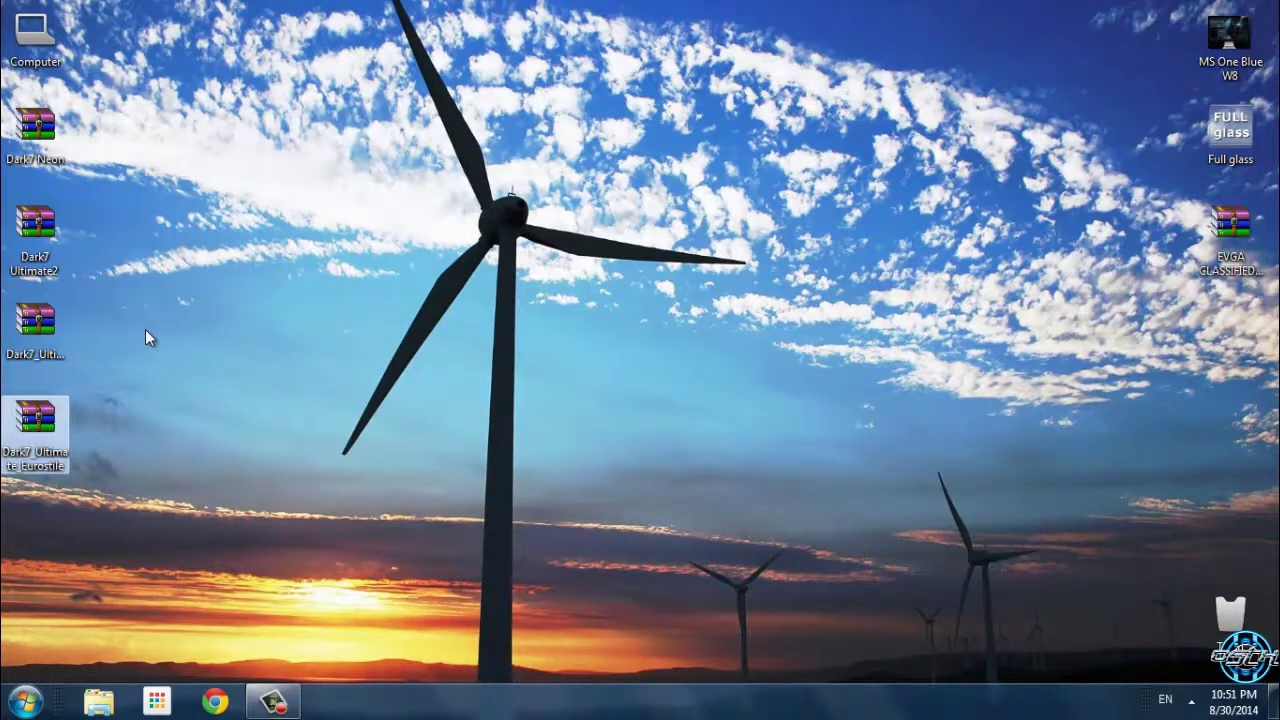
pyautogui.click(150, 237)
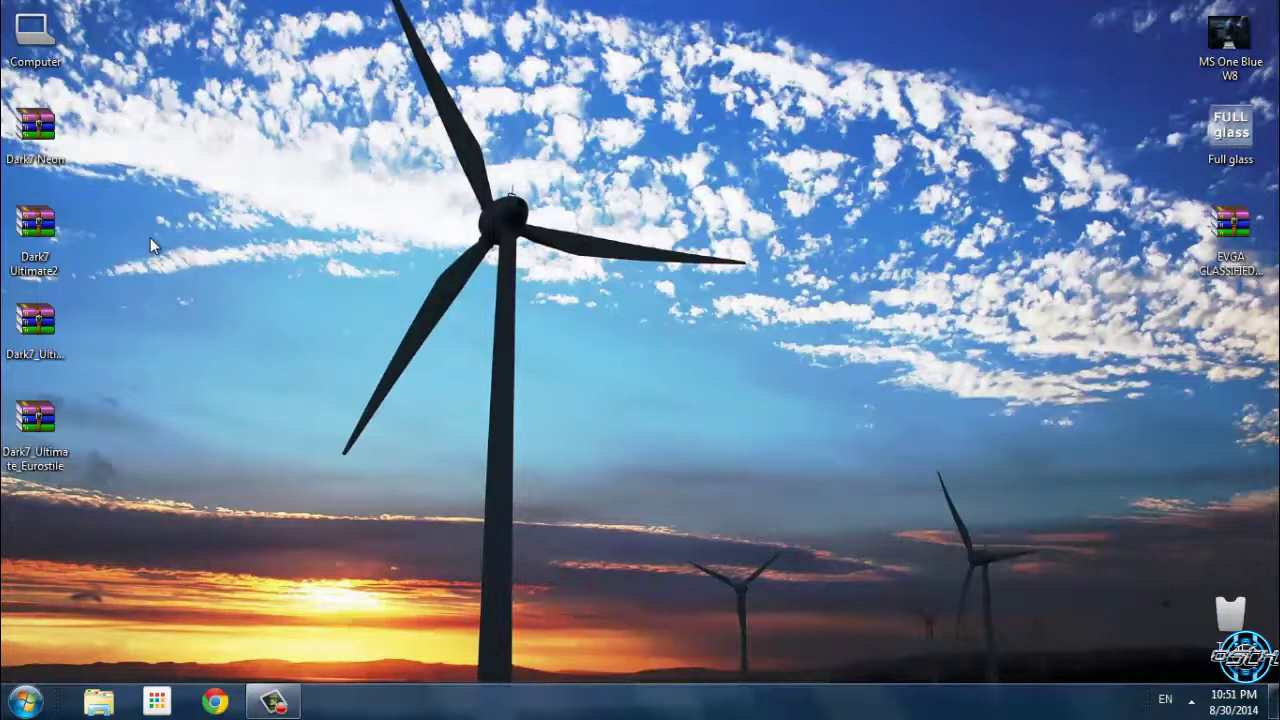
pyautogui.click(58, 148)
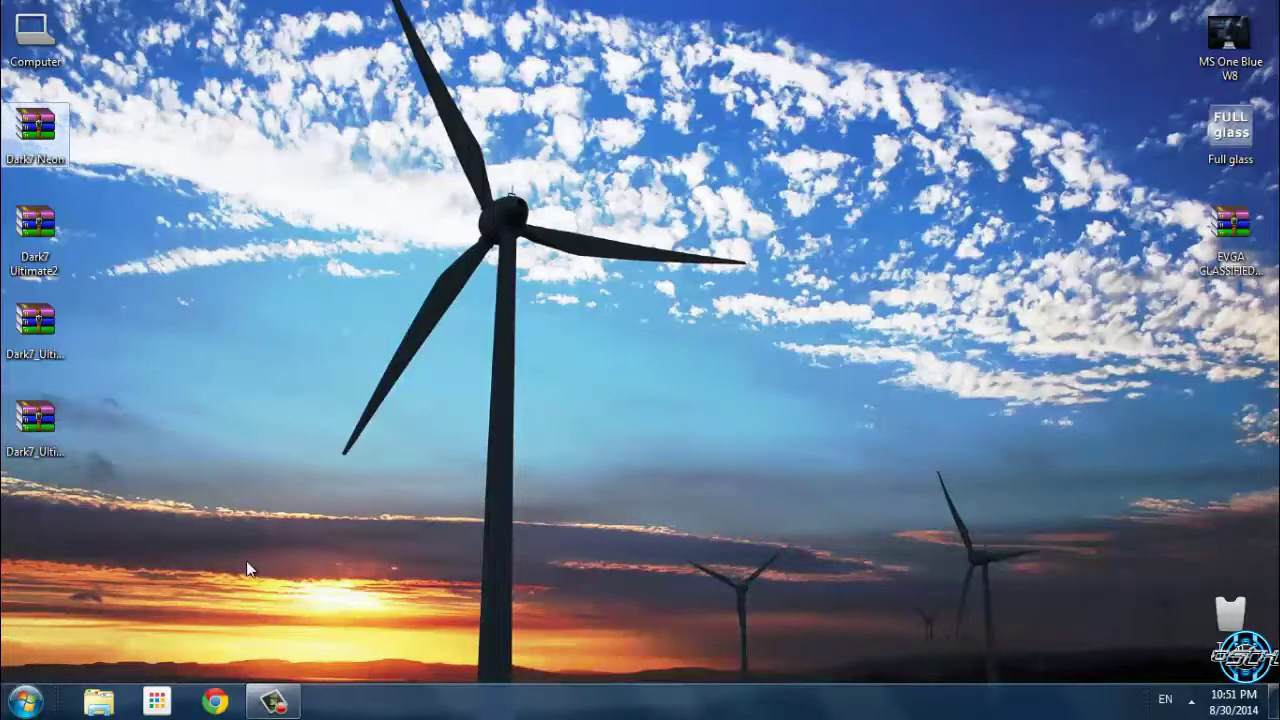
pyautogui.rightClick(145, 262)
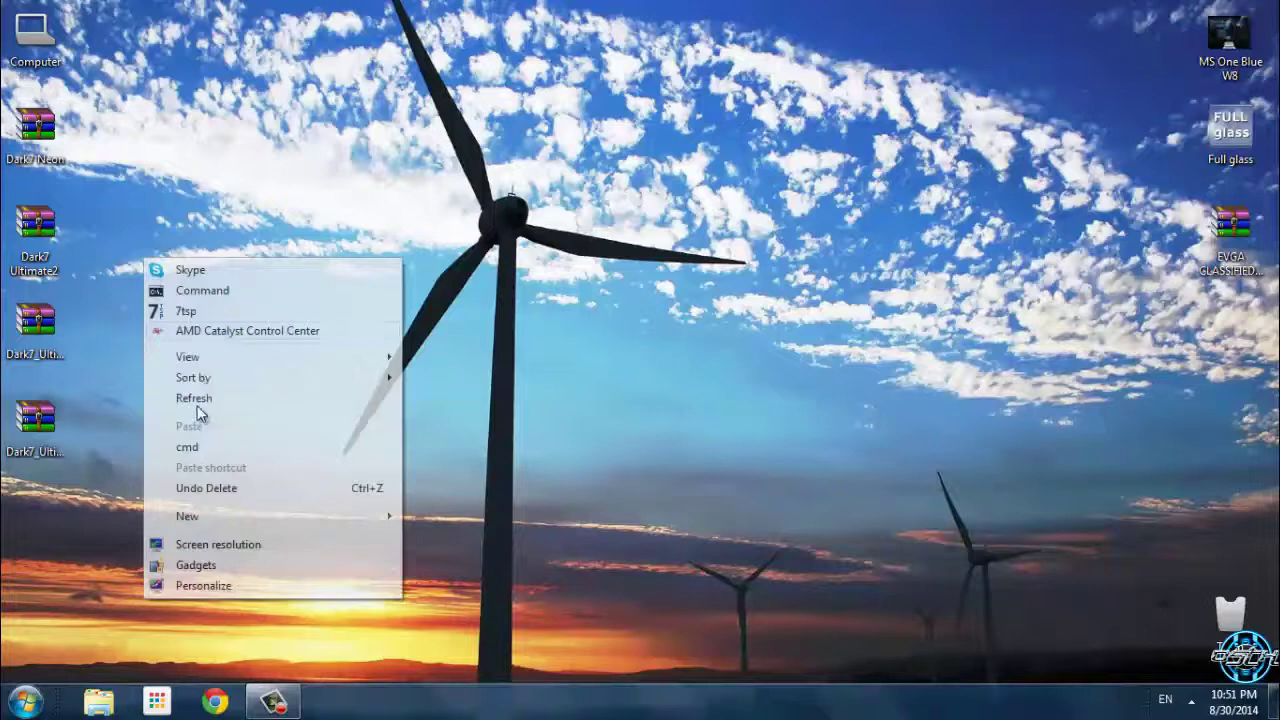
pyautogui.click(197, 406)
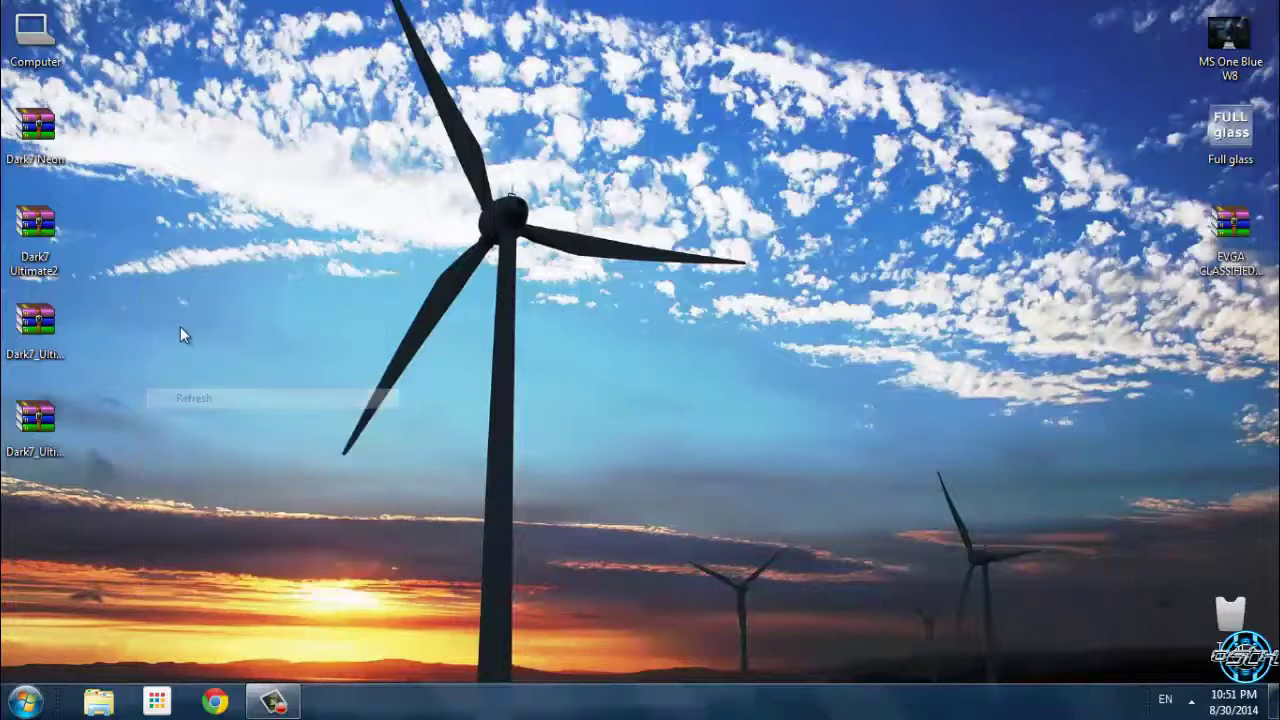
# Select the Eurostile, Dark7_Ultimate and Dark7 Neon archives in turn to identify them.
pyautogui.click(50, 428)
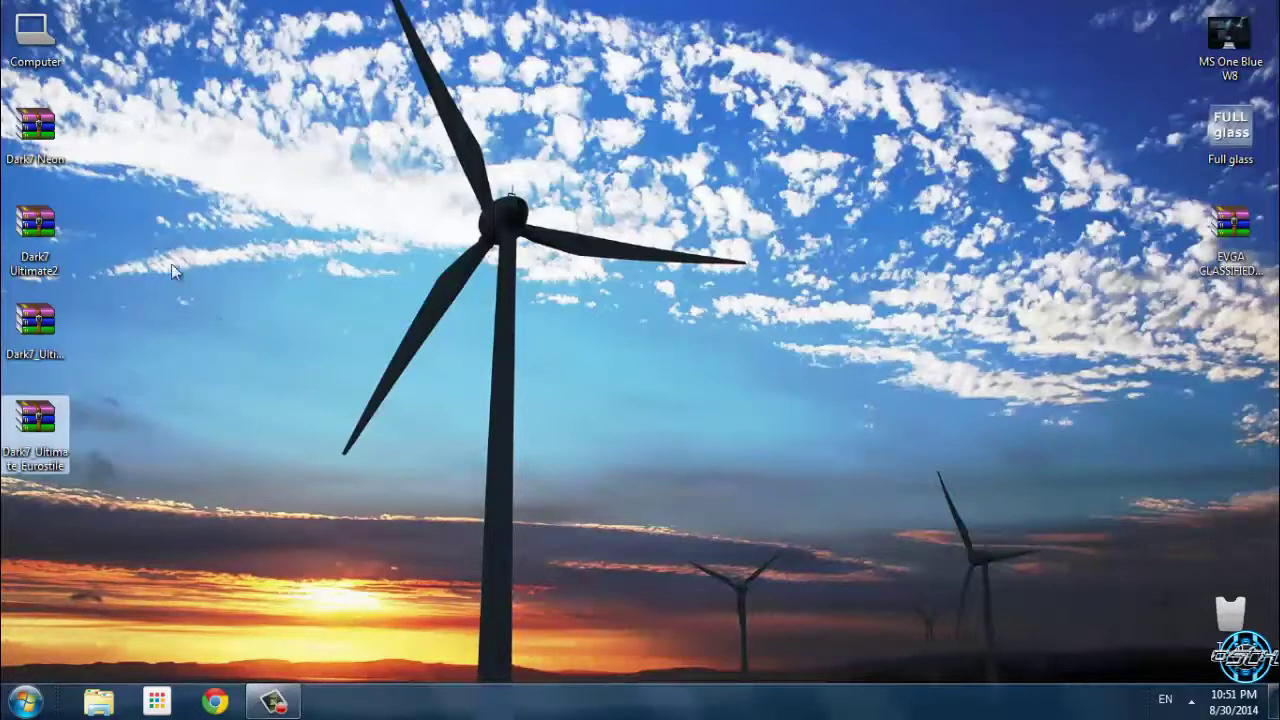
pyautogui.click(35, 322)
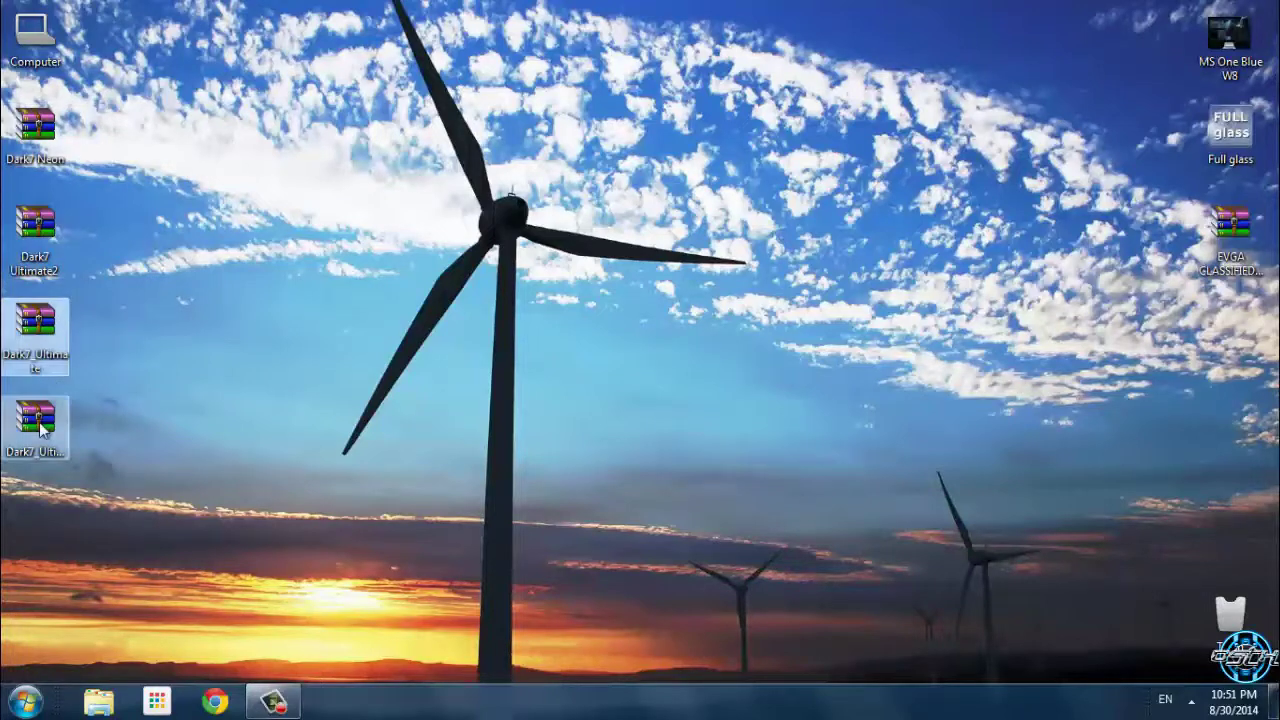
pyautogui.click(39, 422)
pyautogui.click(35, 158)
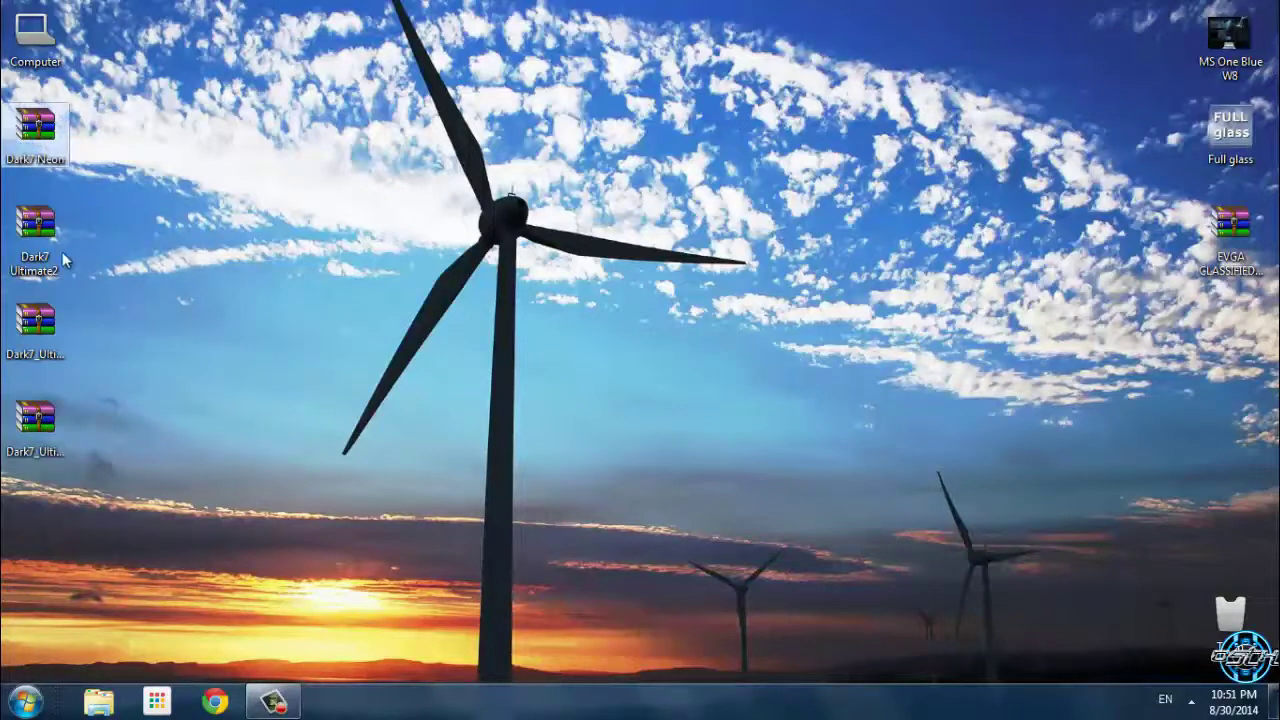
pyautogui.click(52, 322)
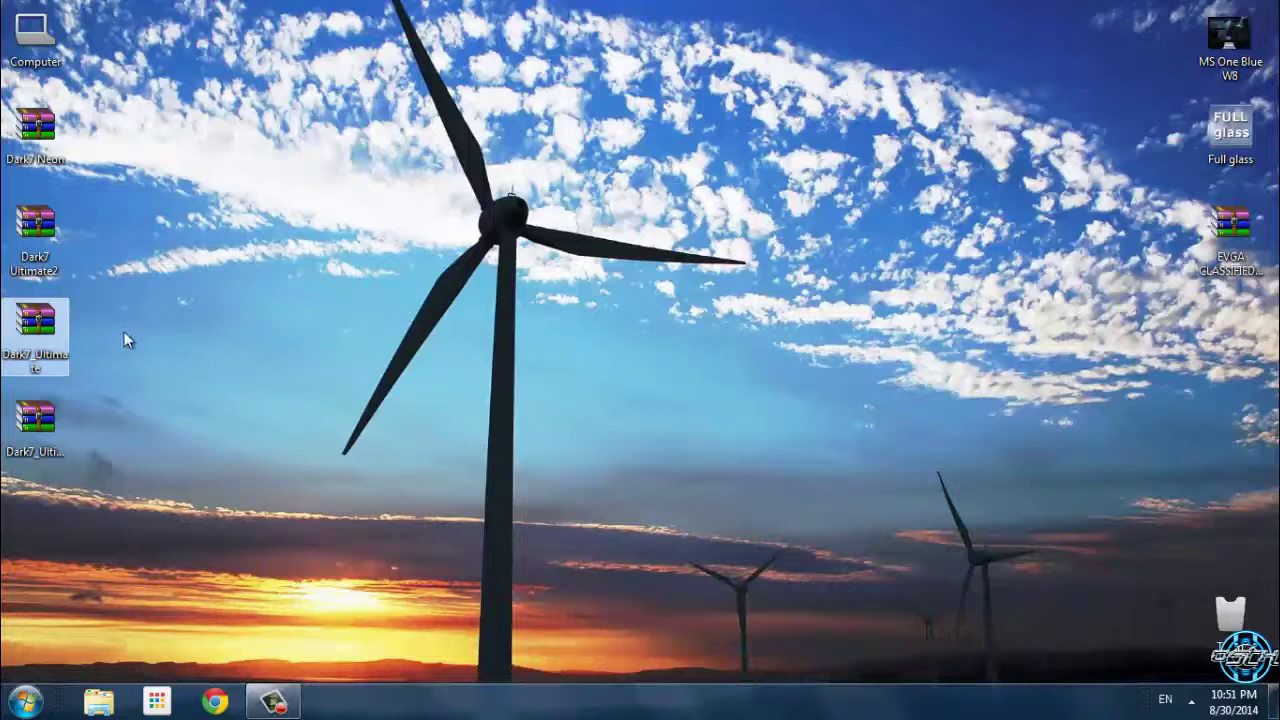
pyautogui.click(53, 433)
pyautogui.click(110, 310)
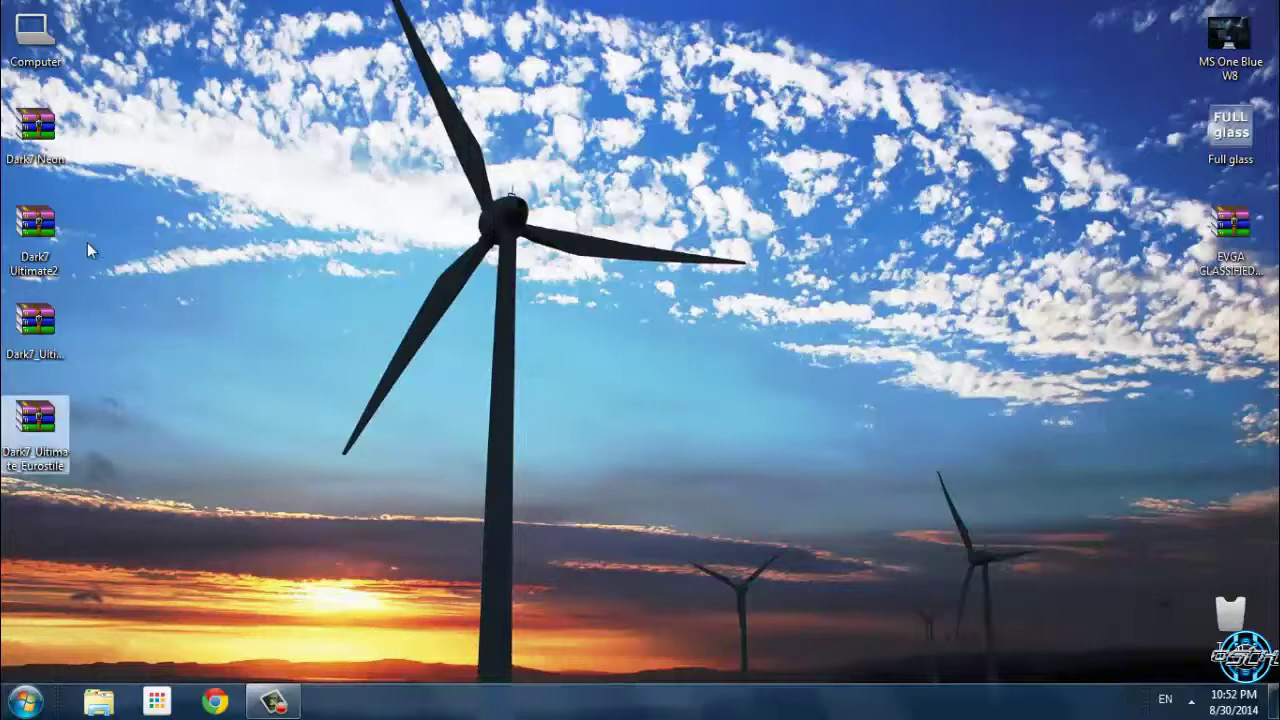
pyautogui.click(35, 330)
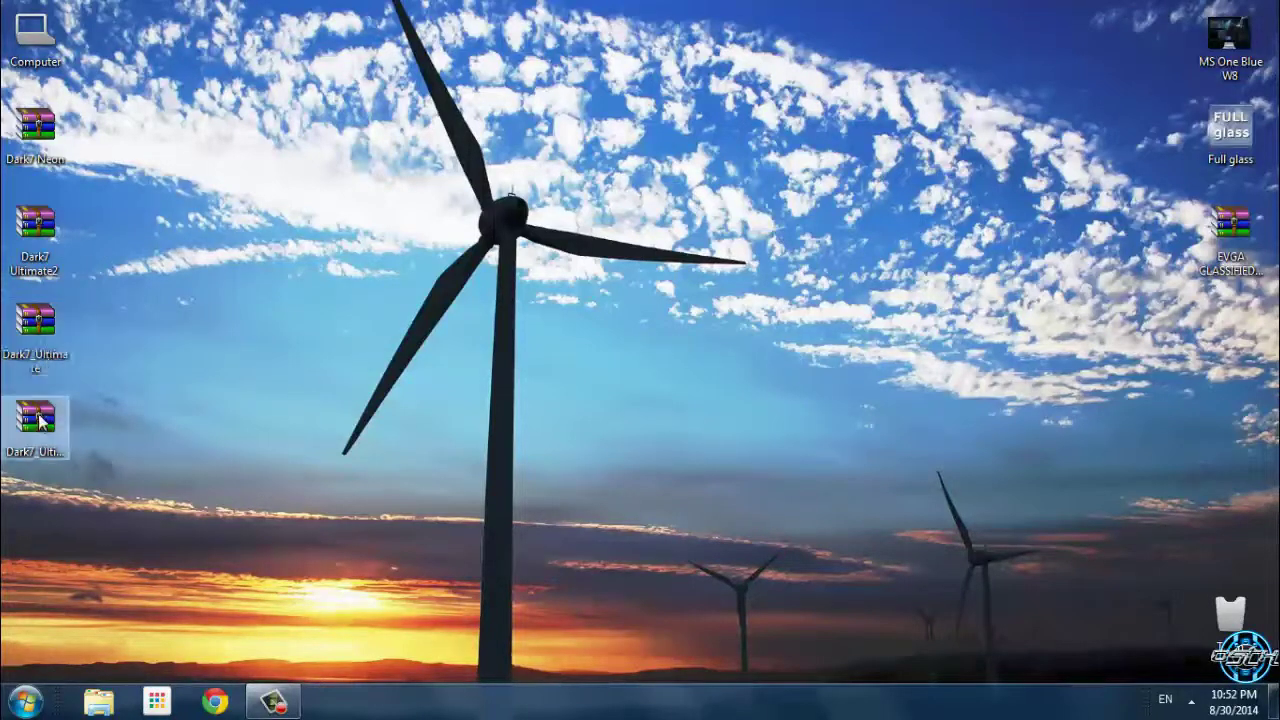
pyautogui.click(40, 150)
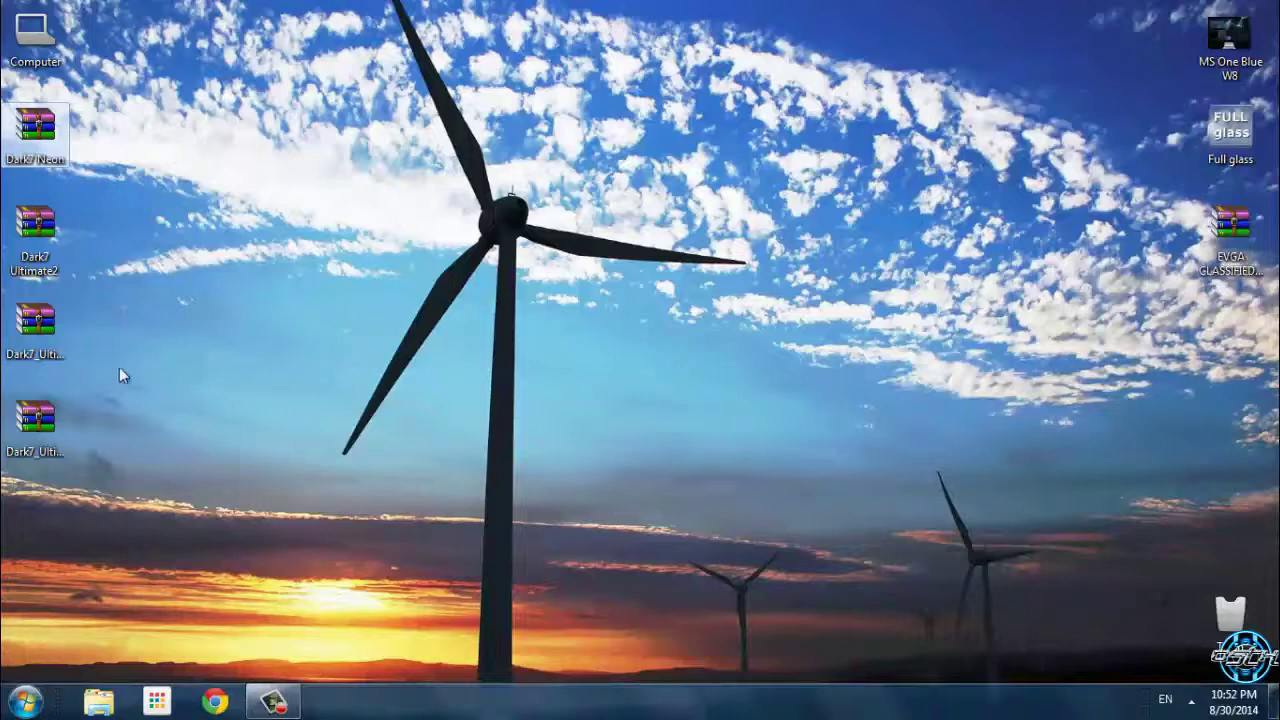
pyautogui.click(58, 412)
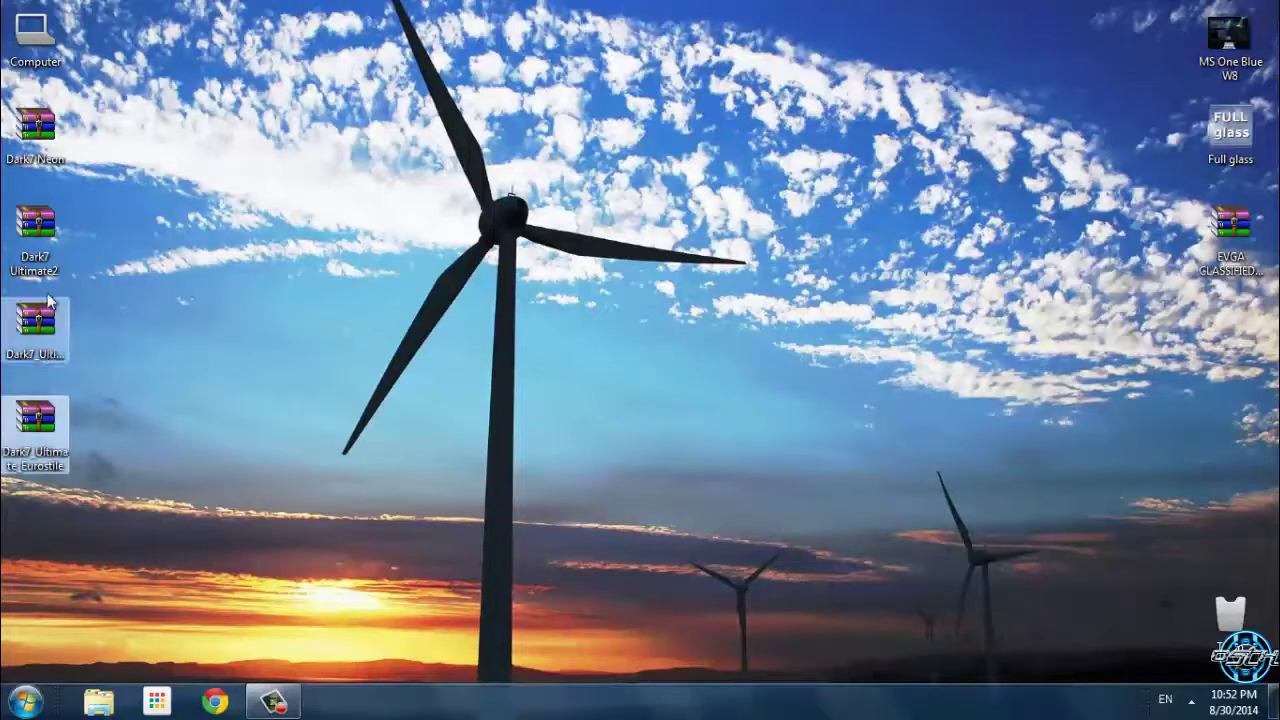
pyautogui.click(182, 335)
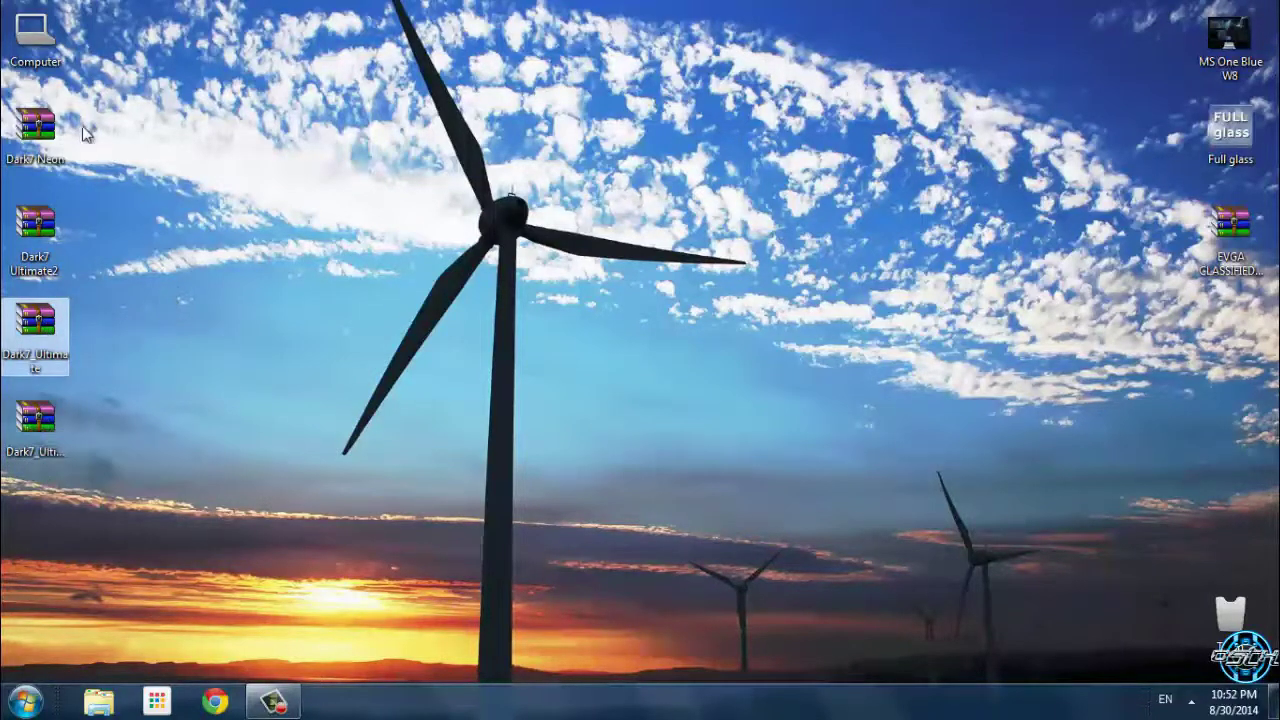
# Extract all four Dark7 theme archives onto the desktop with Extract Here.
pyautogui.moveTo(82, 128); pyautogui.dragTo(30, 450)
pyautogui.rightClick(30, 450)
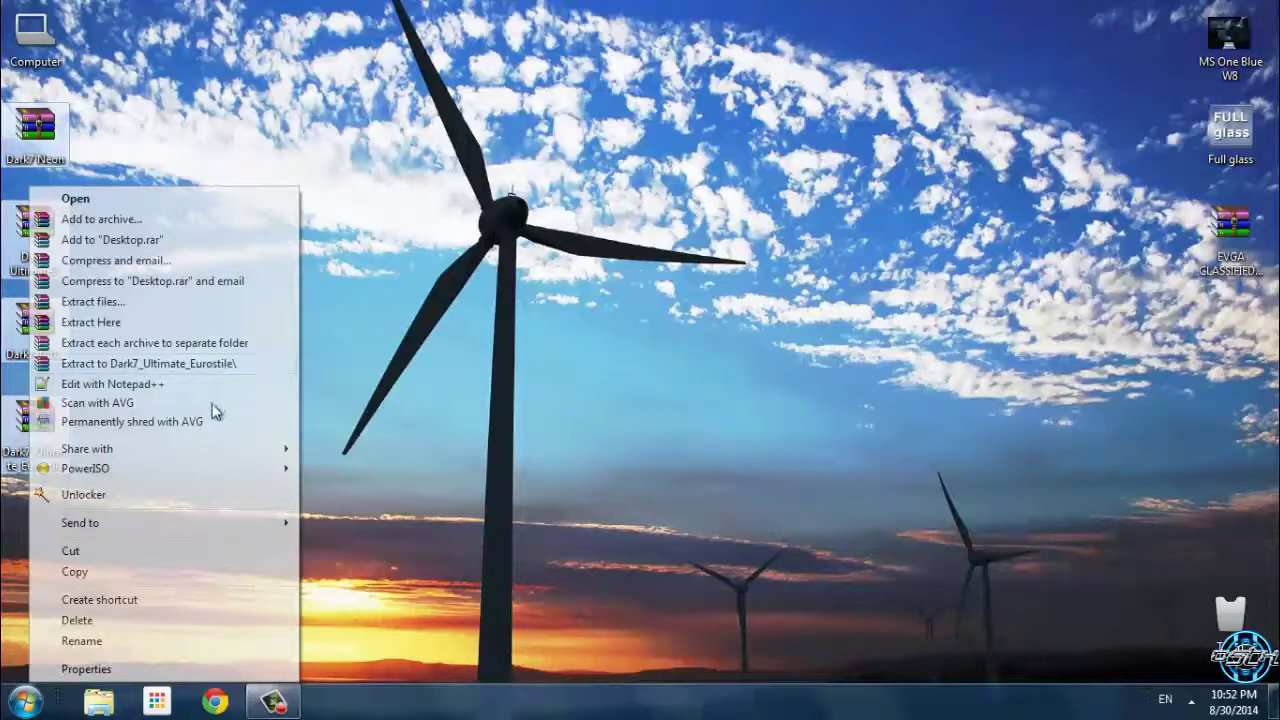
pyautogui.click(190, 345)
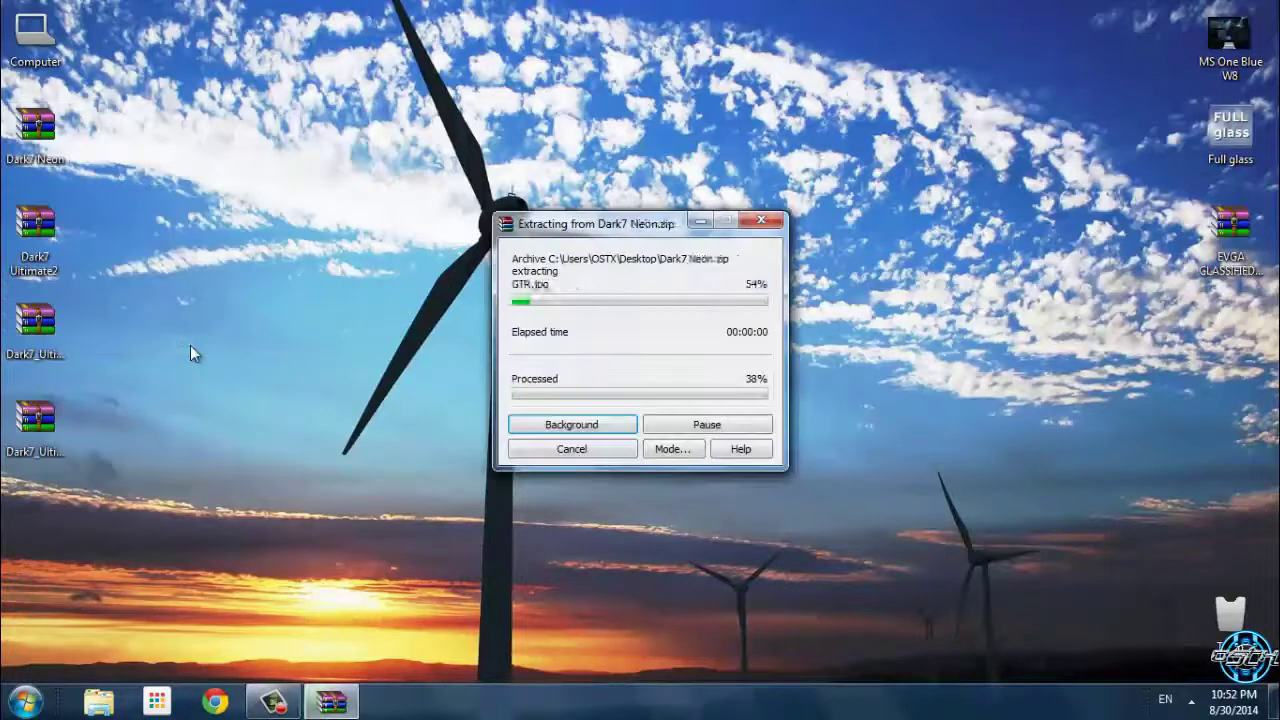
# Delete the four original ZIP archives to the Recycle Bin.
pyautogui.rightClick(35, 335)
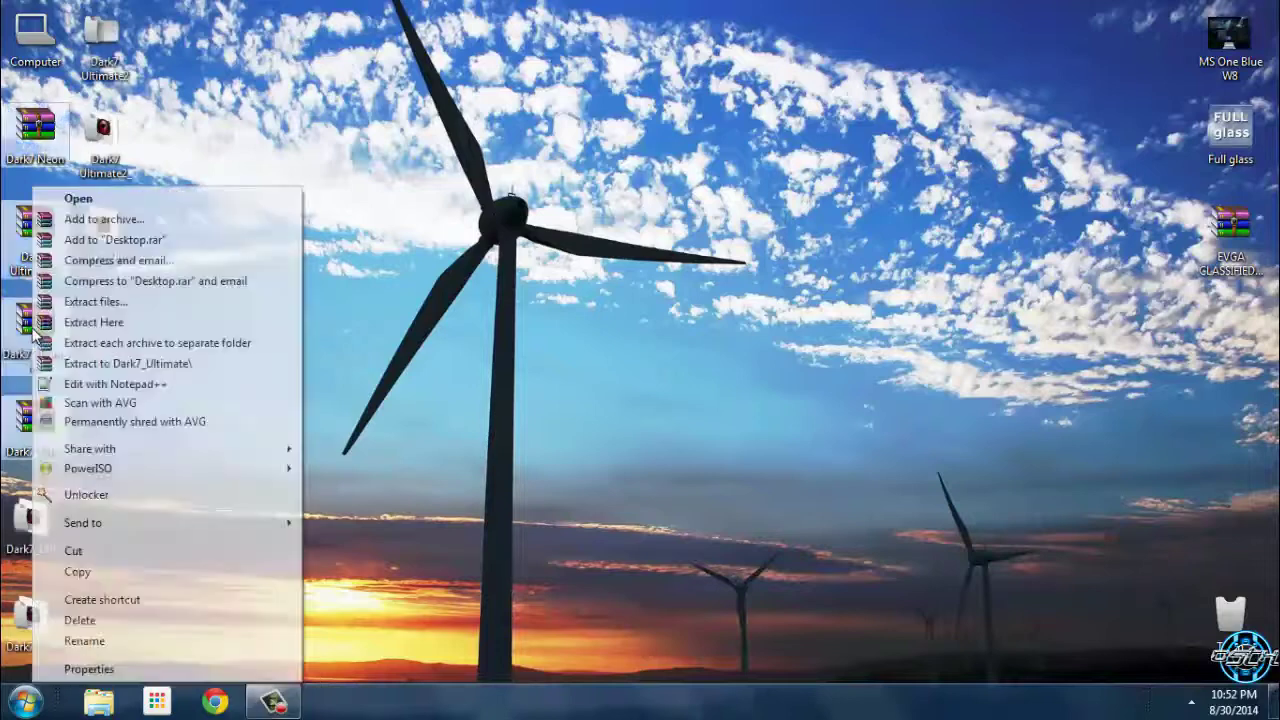
pyautogui.click(137, 622)
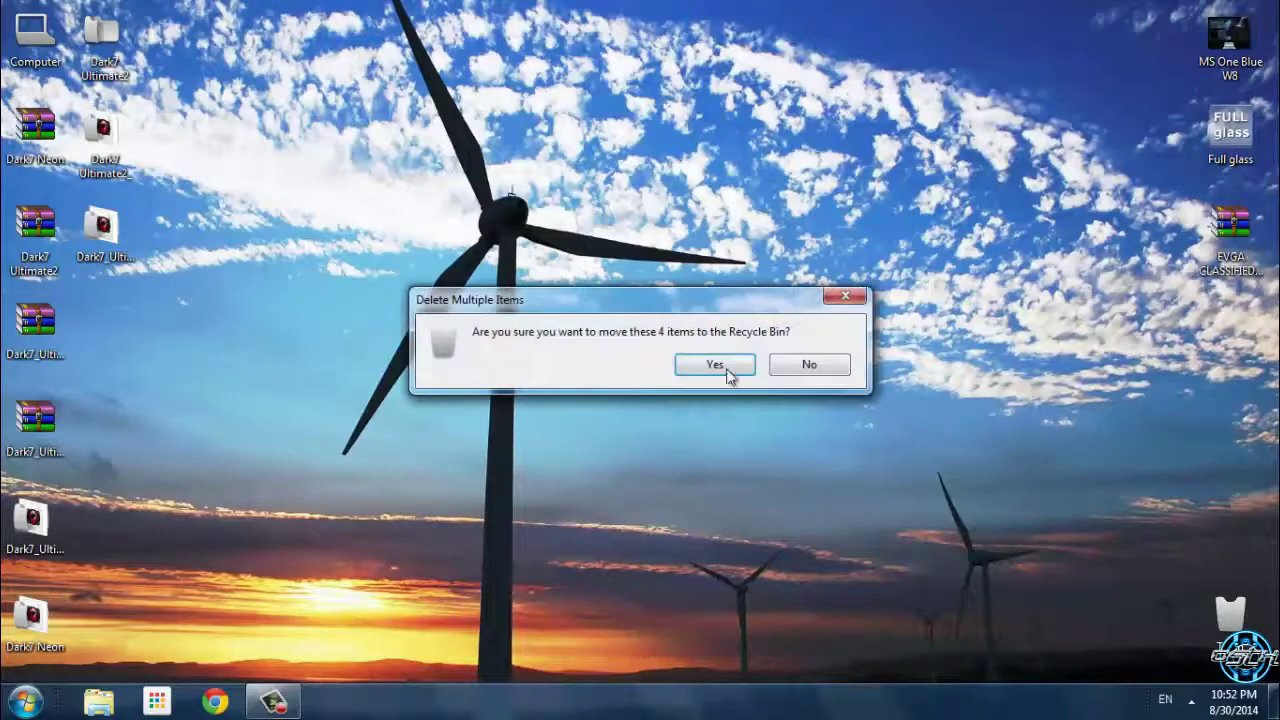
pyautogui.click(727, 368)
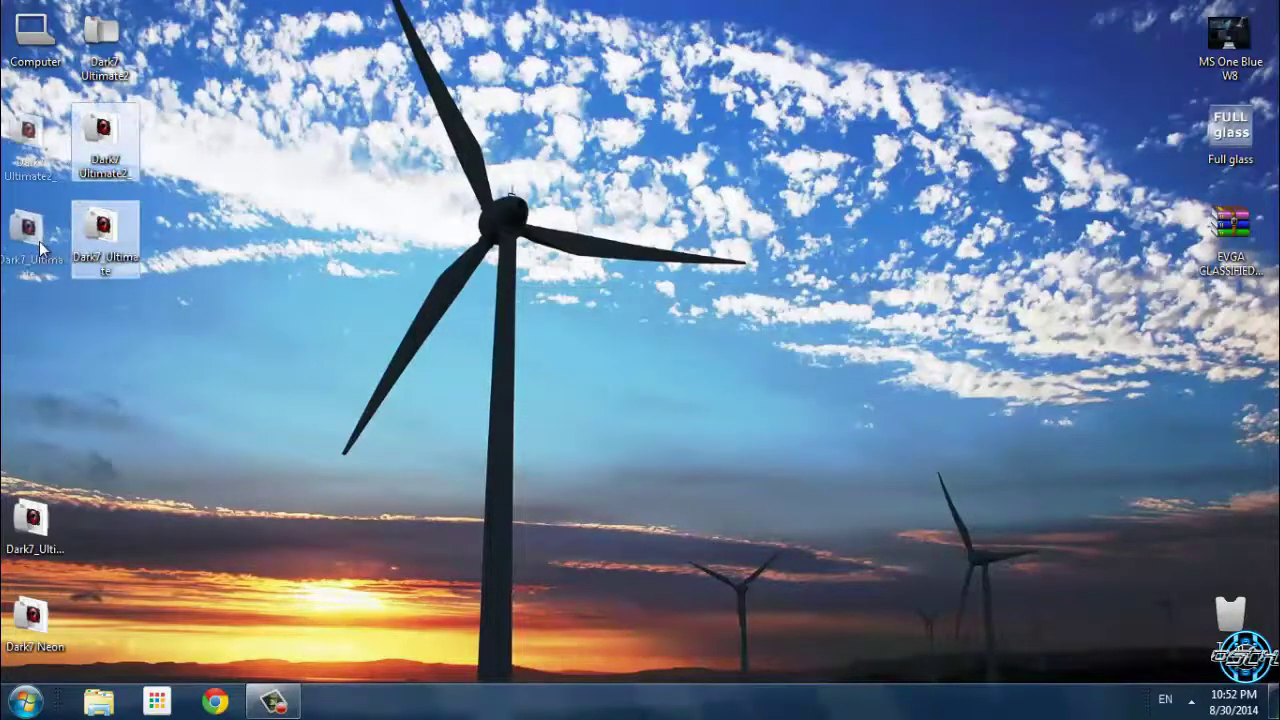
pyautogui.moveTo(96, 486); pyautogui.dragTo(111, 386)
# Delete the empty Dark7 Ultimate2 folder and check the theme file in Dark7 Ultimate2_.
pyautogui.click(133, 131)
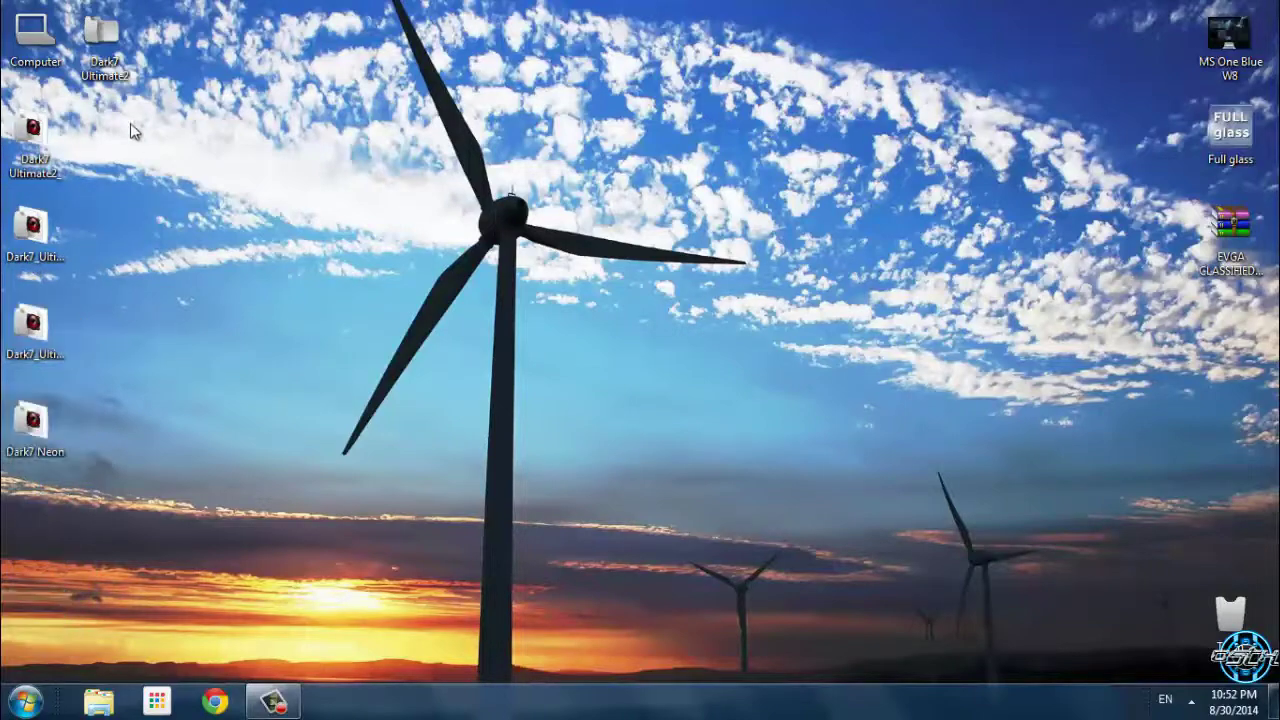
pyautogui.doubleClick(118, 73)
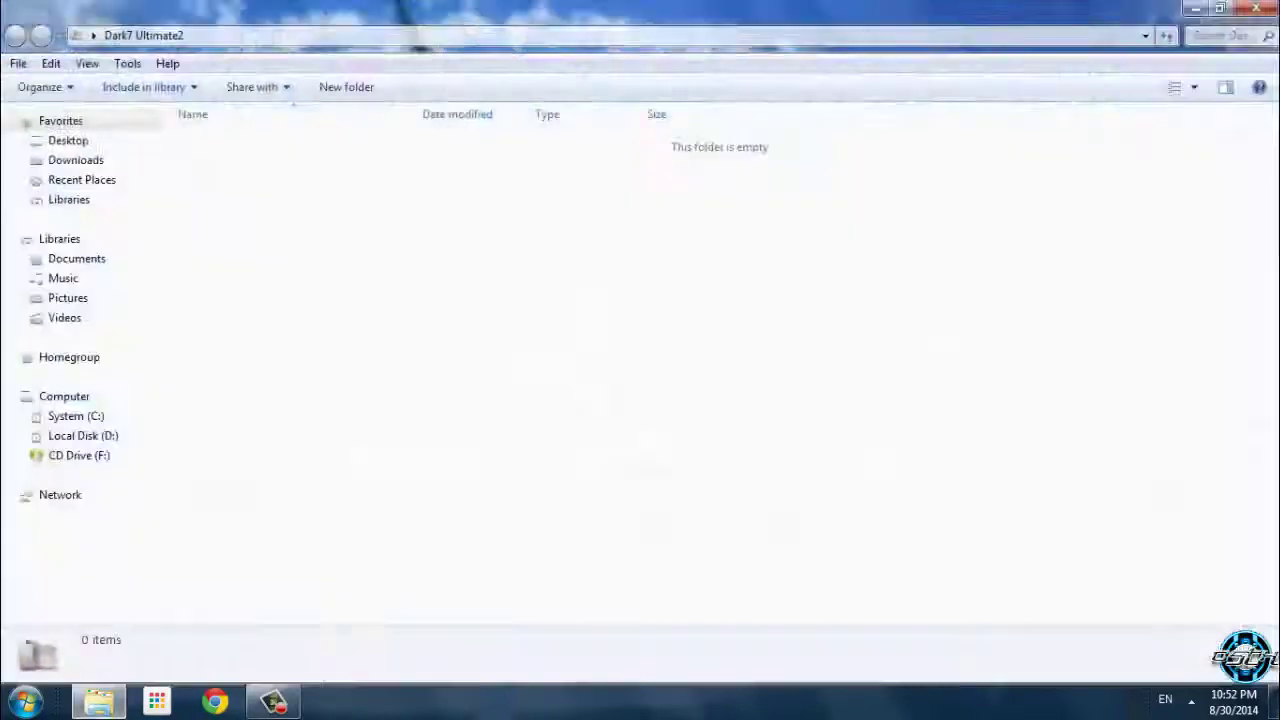
pyautogui.click(1256, 8)
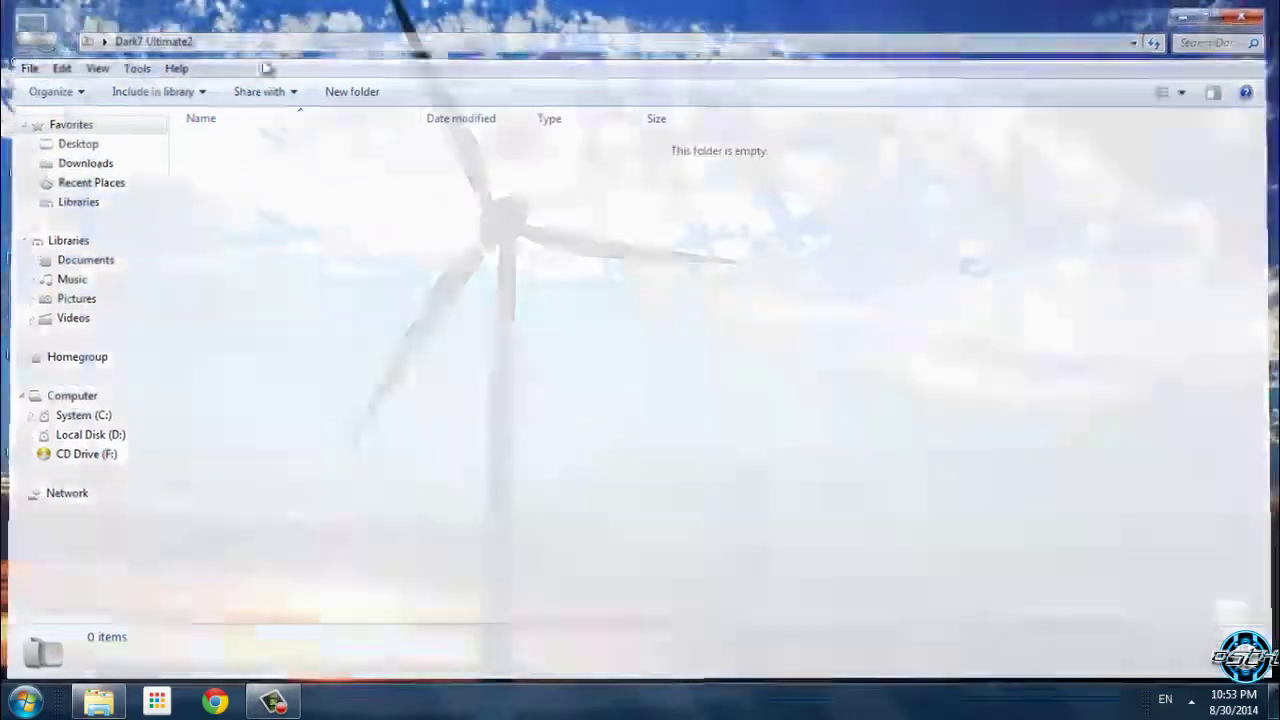
pyautogui.rightClick(121, 75)
pyautogui.click(249, 515)
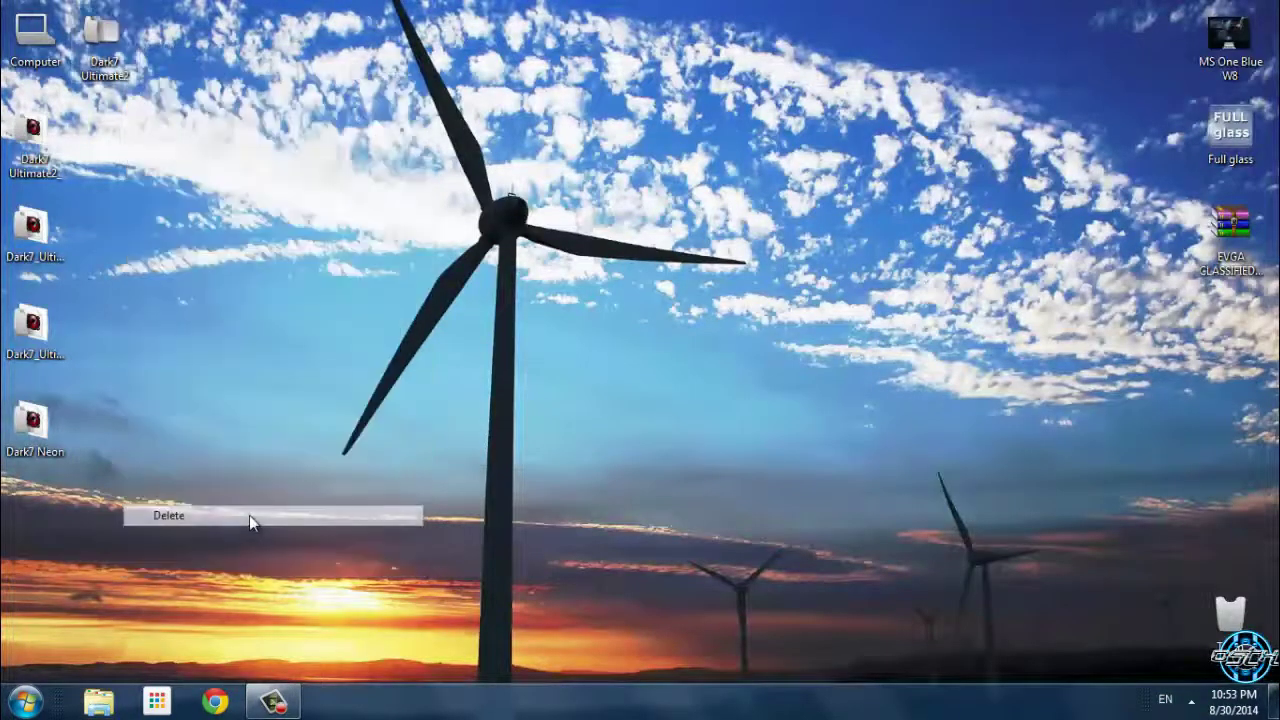
pyautogui.press('Return')
pyautogui.doubleClick(45, 145)
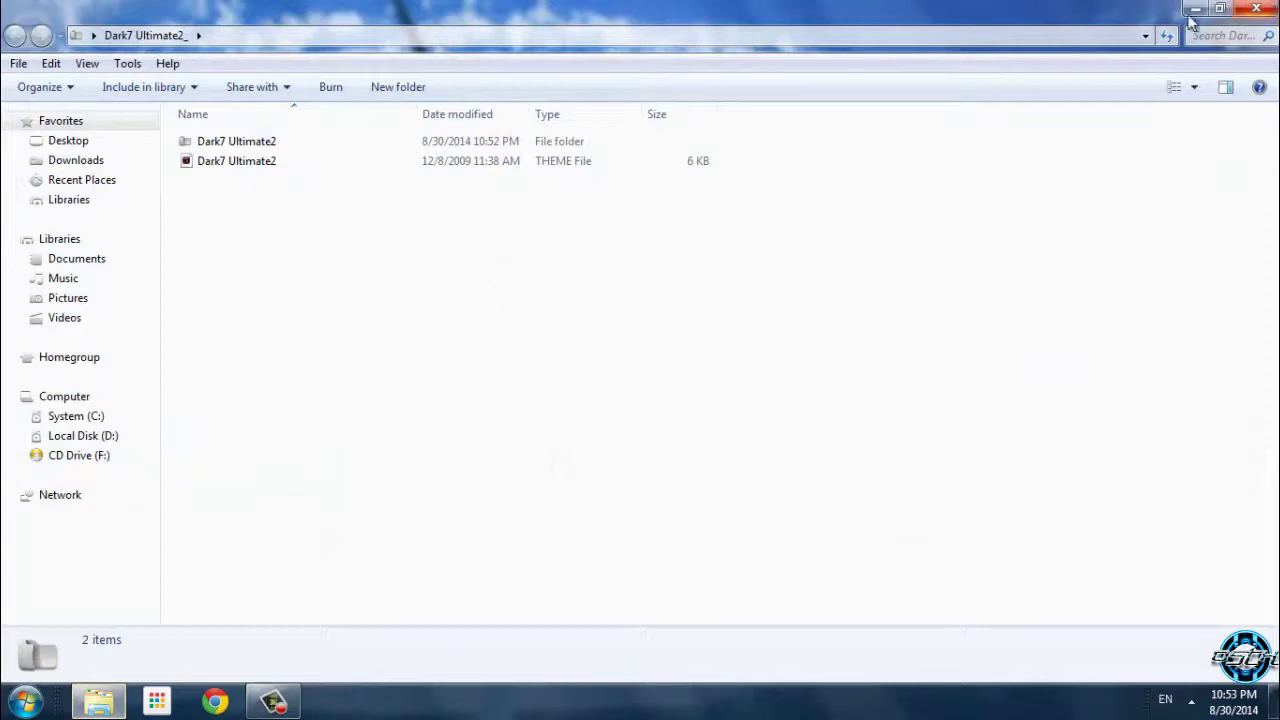
pyautogui.moveTo(329, 187); pyautogui.dragTo(275, 145)
pyautogui.click(1256, 8)
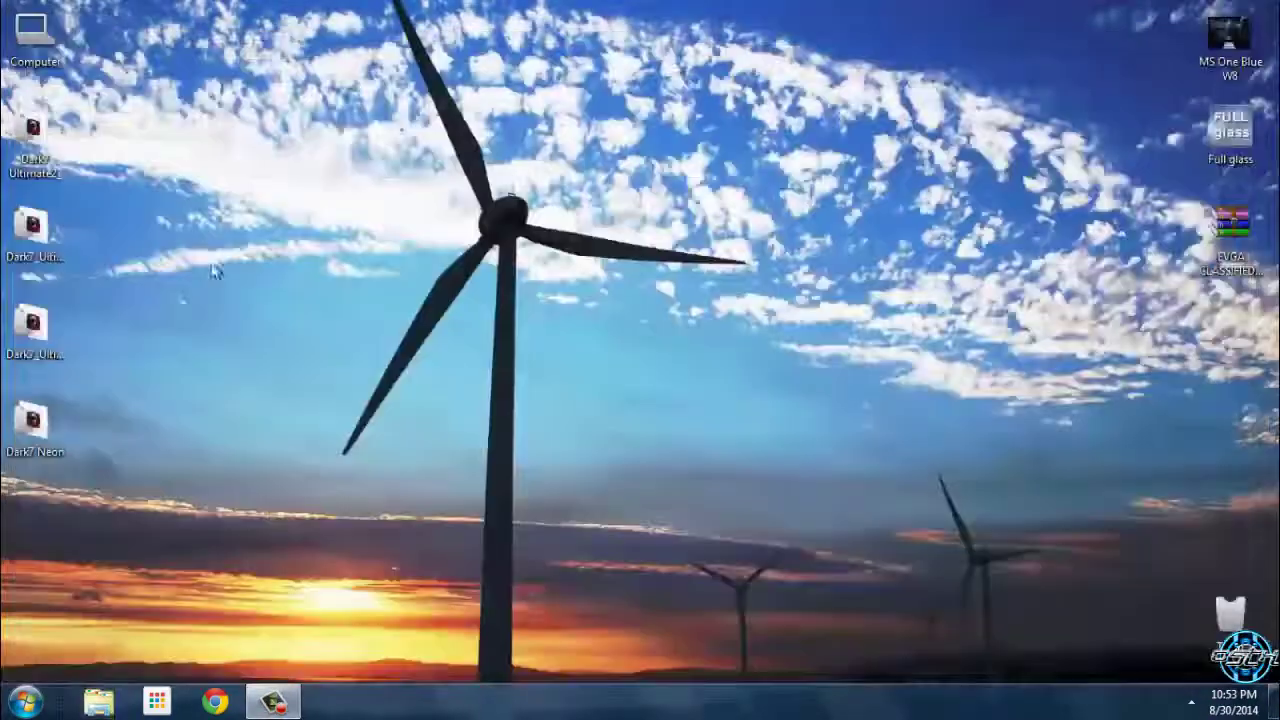
# Copy both Dark7 Neon items from the Dark7 Neon folder.
pyautogui.doubleClick(40, 425)
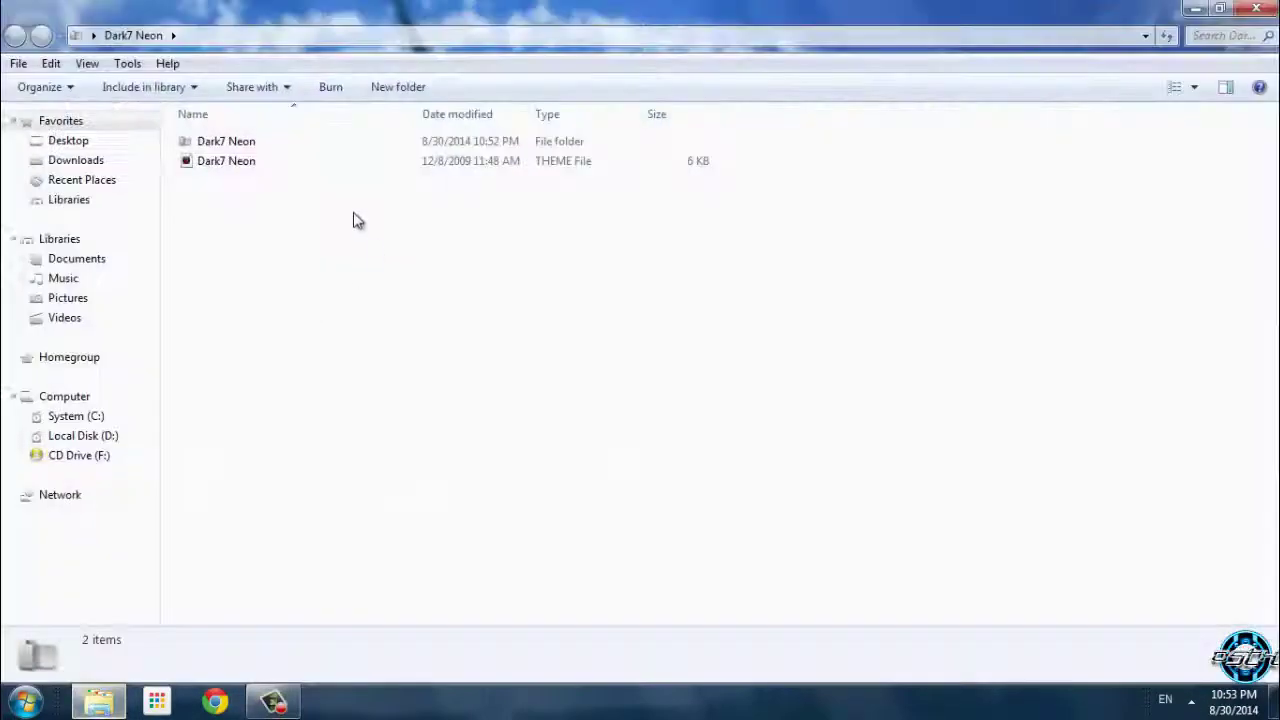
pyautogui.moveTo(322, 192); pyautogui.dragTo(256, 138)
pyautogui.rightClick(256, 138)
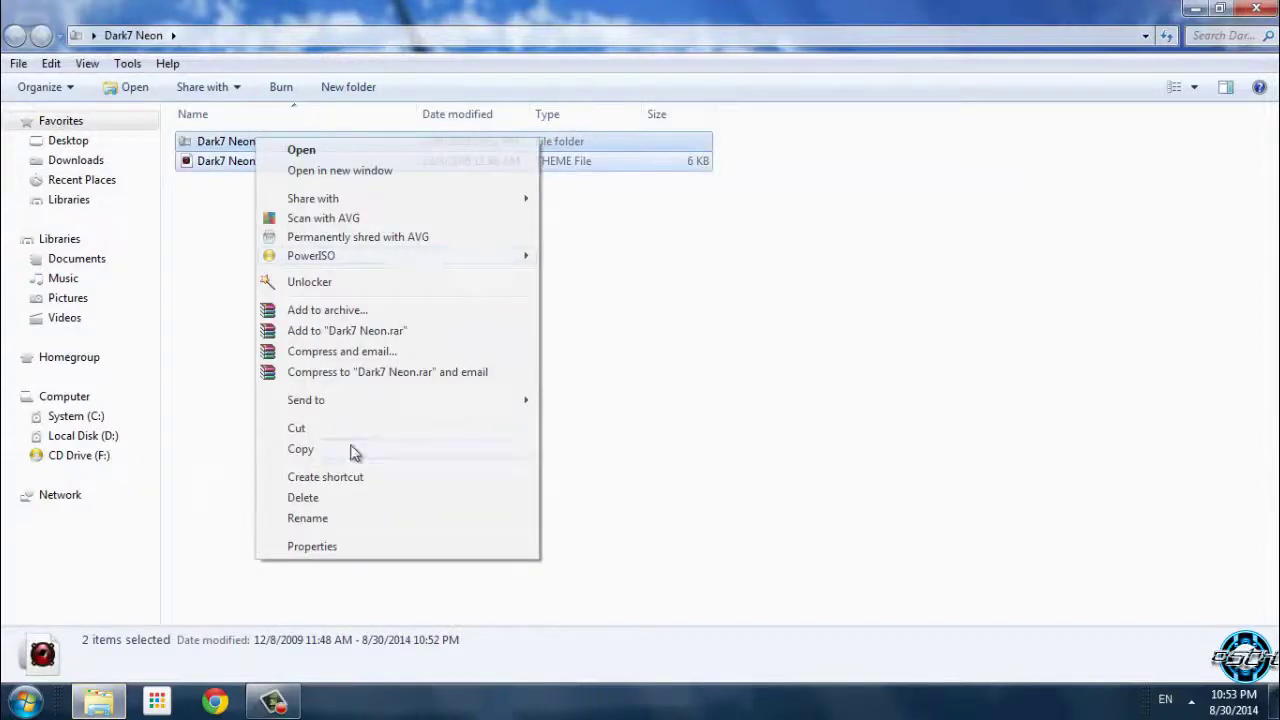
pyautogui.click(355, 450)
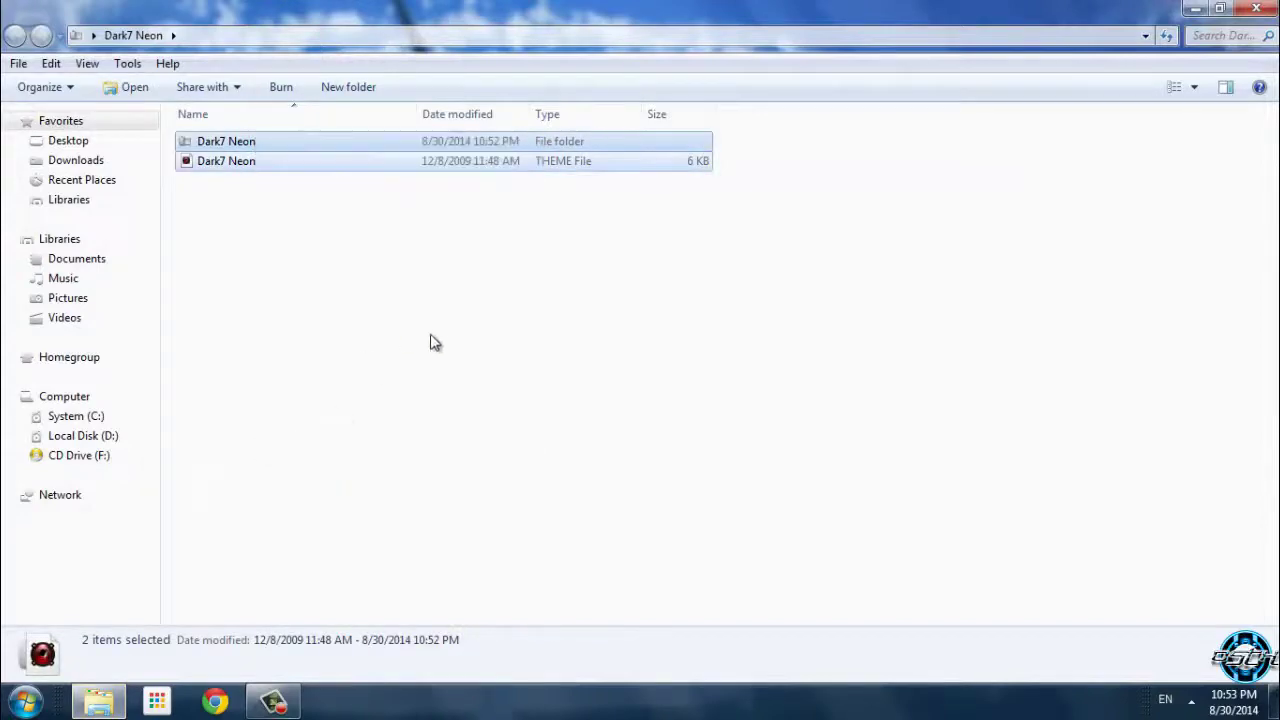
pyautogui.click(1196, 8)
# Paste the Dark7 Neon items into C:\Windows\Resources\Themes.
pyautogui.click(24, 700)
pyautogui.click(348, 385)
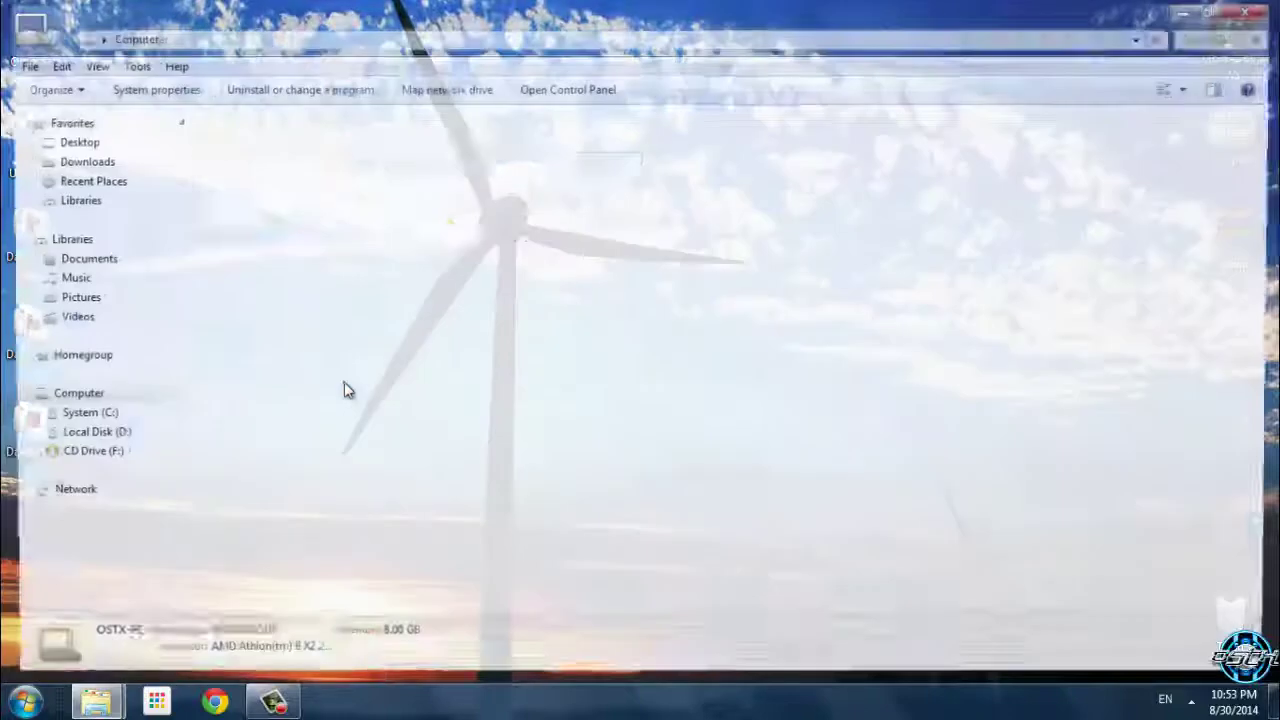
pyautogui.doubleClick(328, 170)
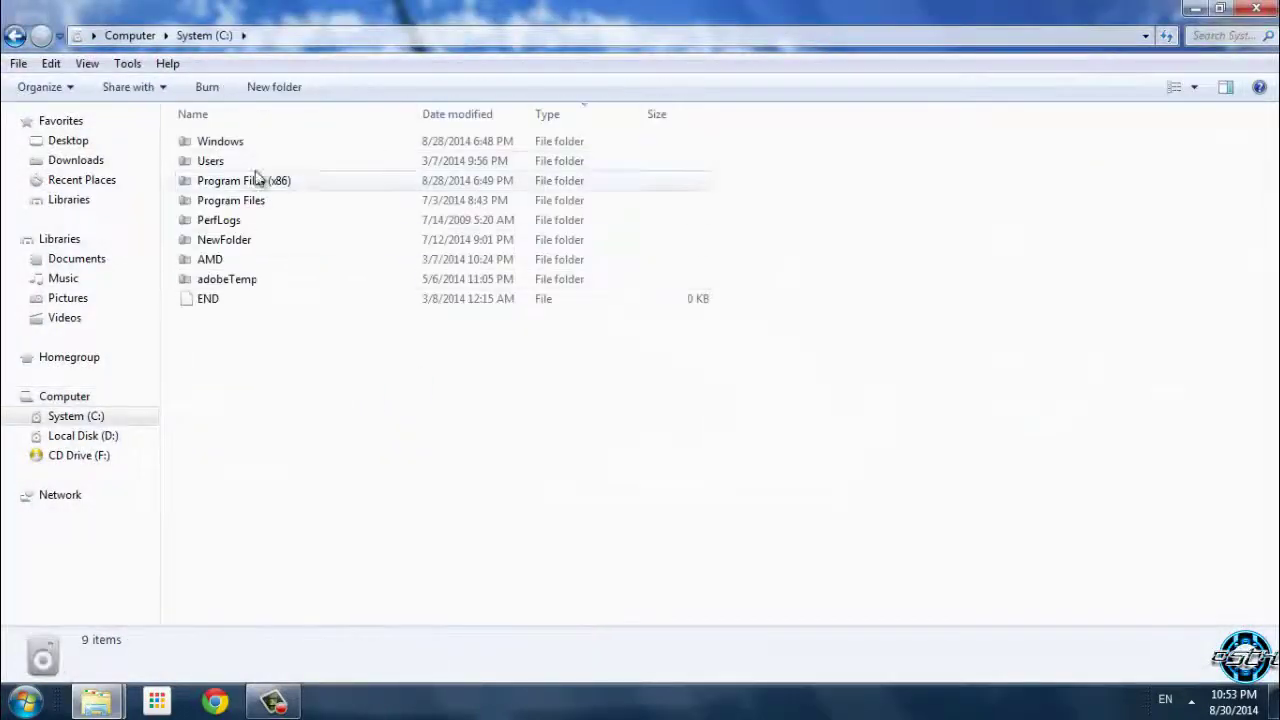
pyautogui.doubleClick(272, 146)
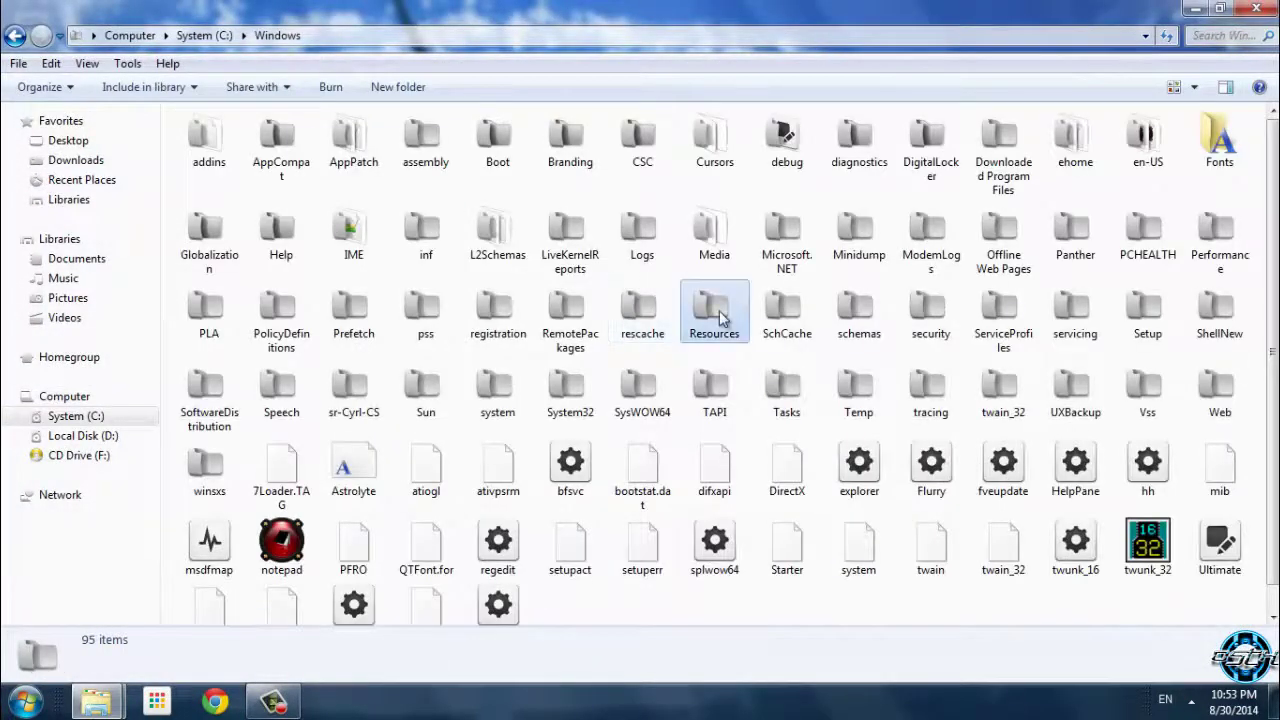
pyautogui.doubleClick(714, 310)
pyautogui.doubleClick(250, 163)
pyautogui.rightClick(843, 238)
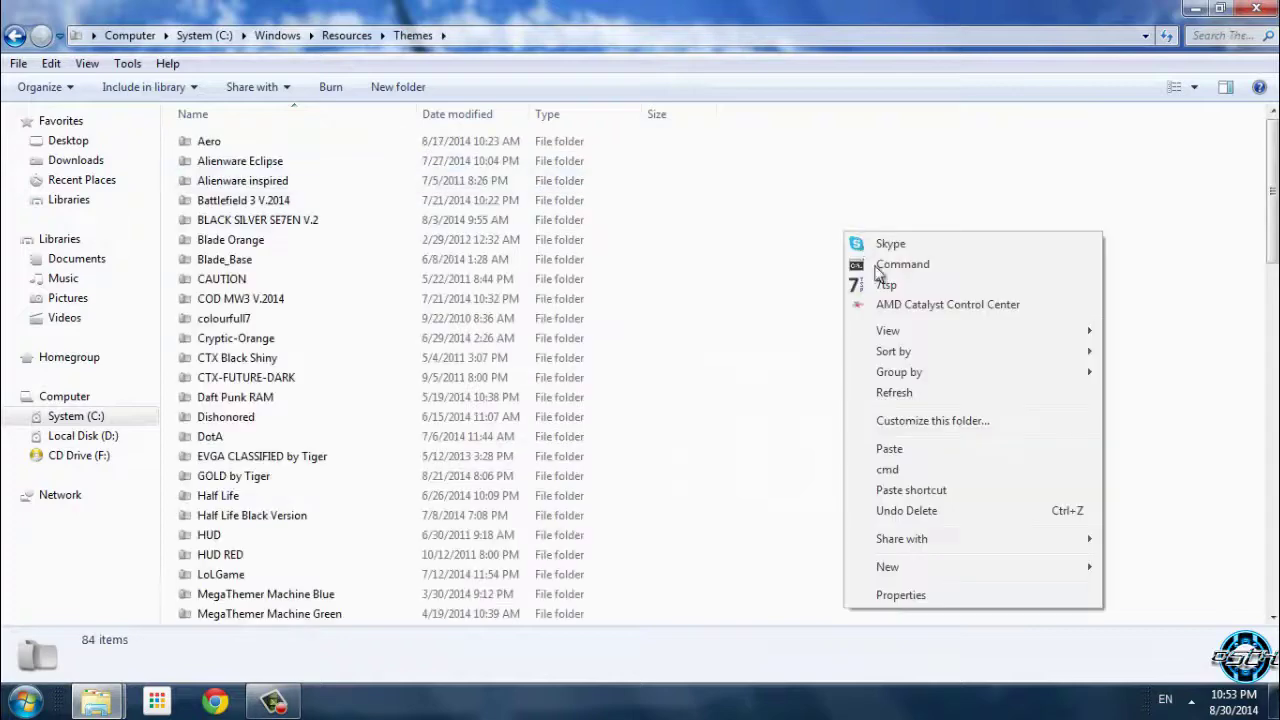
pyautogui.click(868, 451)
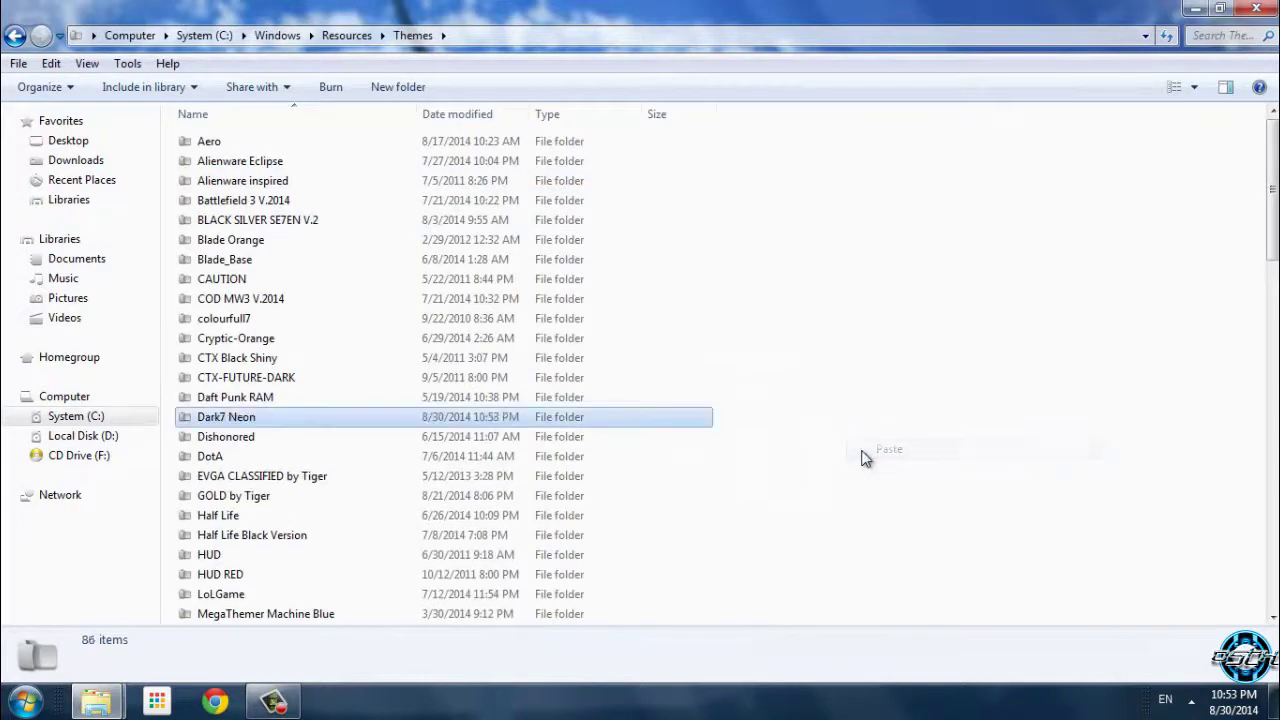
pyautogui.click(1196, 8)
# Copy the theme folder and file from Dark7_Ultimate_Eurostile into Themes.
pyautogui.moveTo(97, 700)
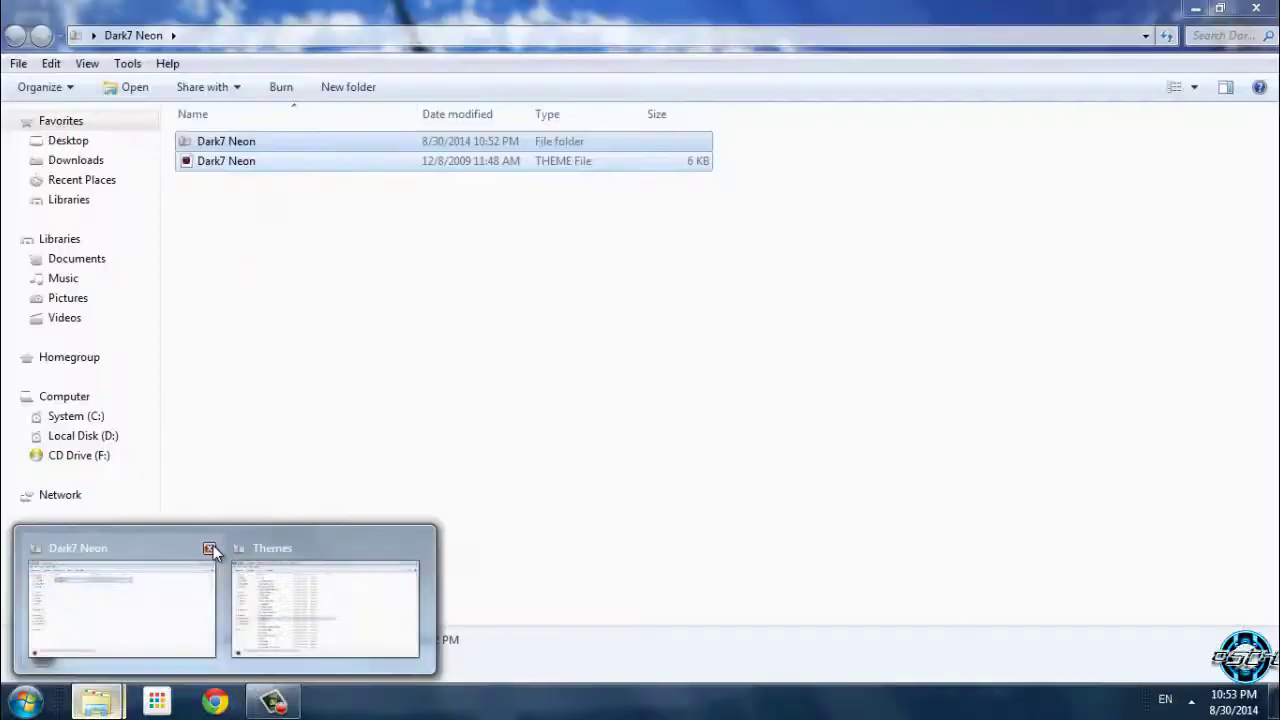
pyautogui.click(210, 547)
pyautogui.doubleClick(36, 335)
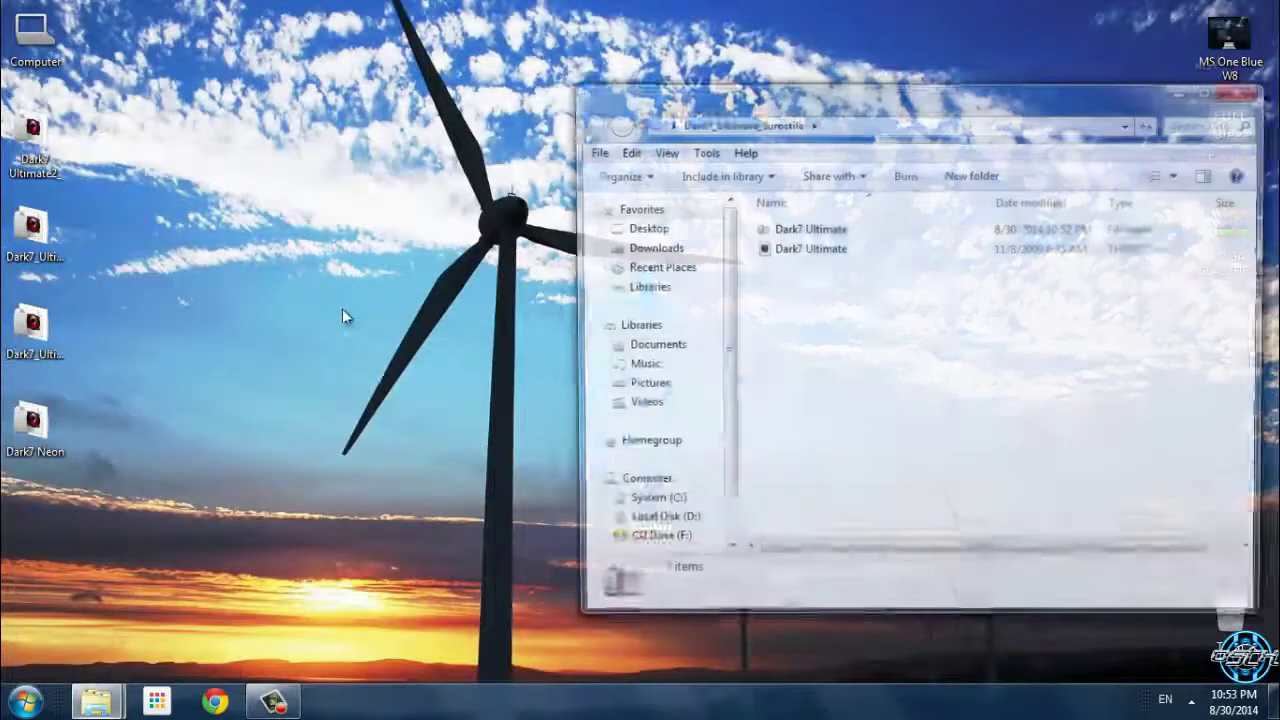
pyautogui.moveTo(866, 257); pyautogui.dragTo(832, 232)
pyautogui.rightClick(832, 232)
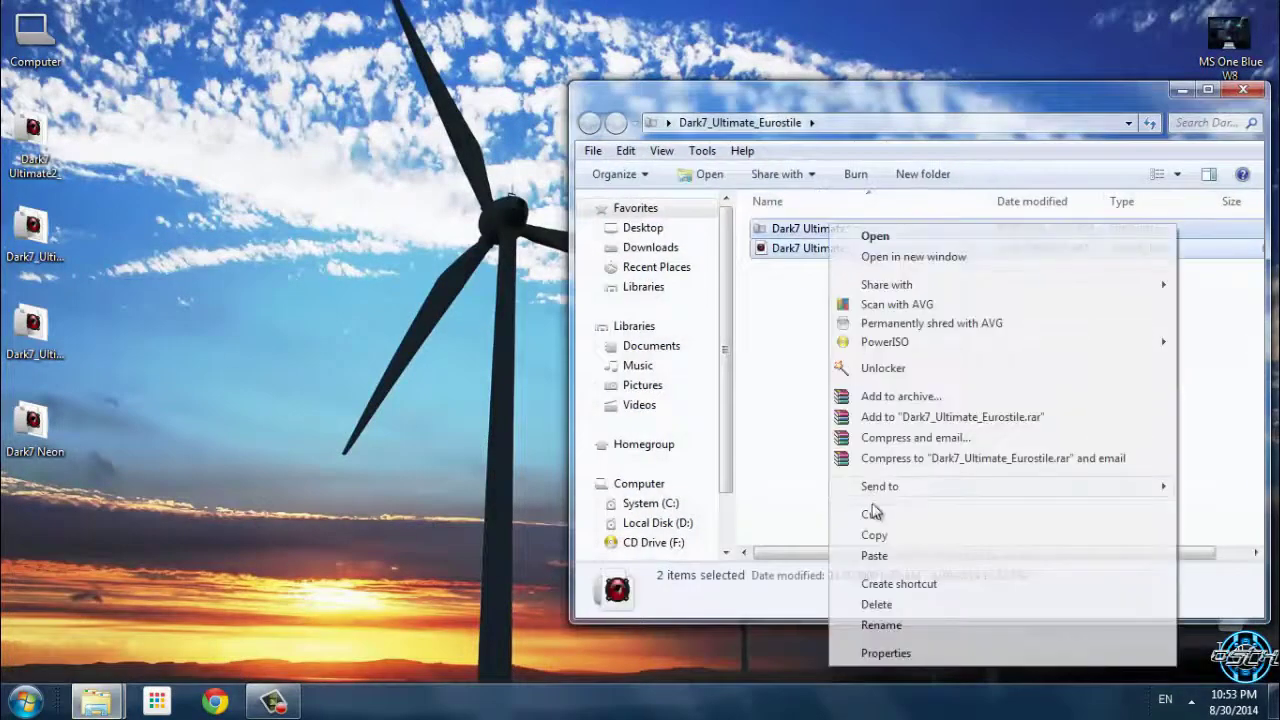
pyautogui.click(868, 535)
pyautogui.moveTo(100, 700)
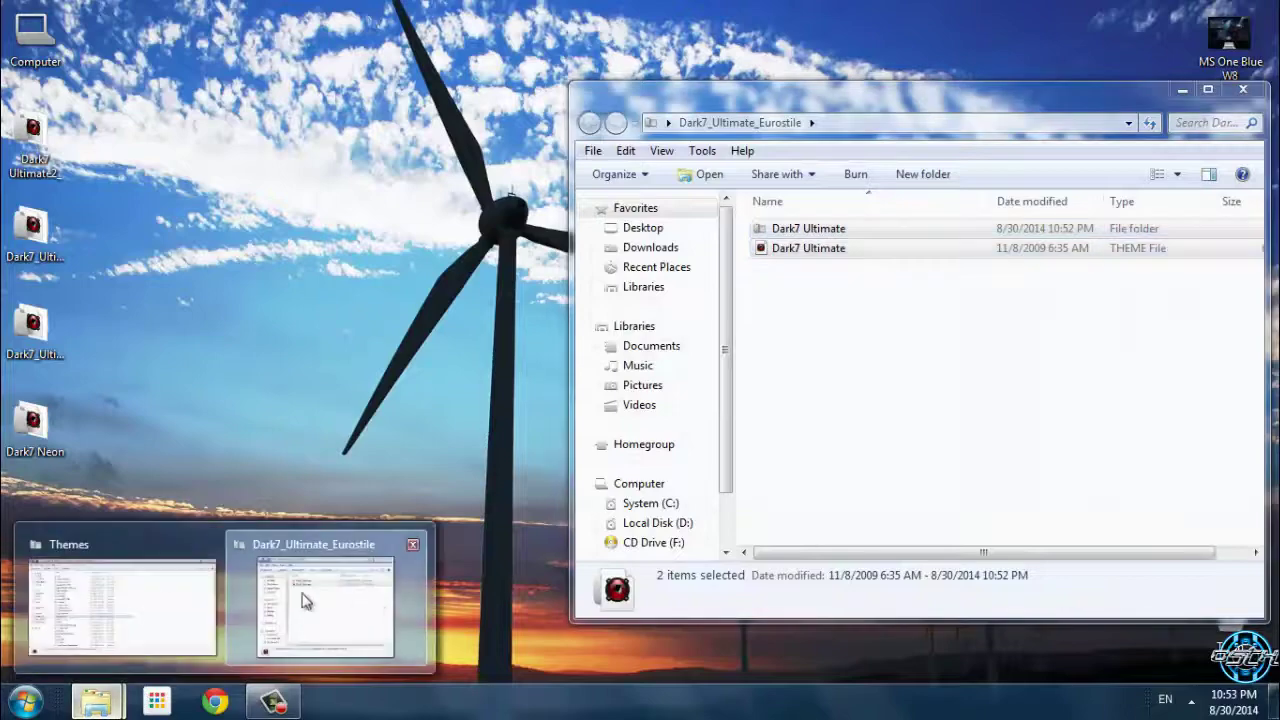
pyautogui.click(133, 600)
pyautogui.rightClick(1012, 335)
pyautogui.click(1055, 523)
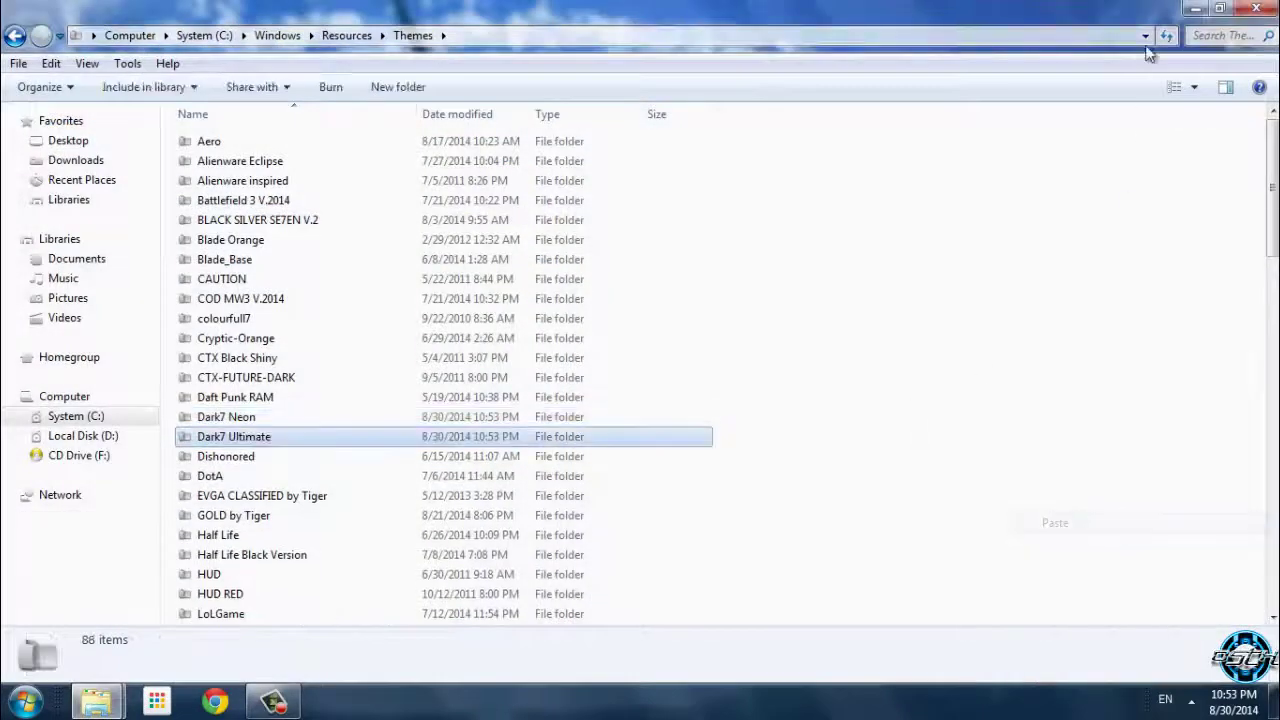
pyautogui.click(1196, 8)
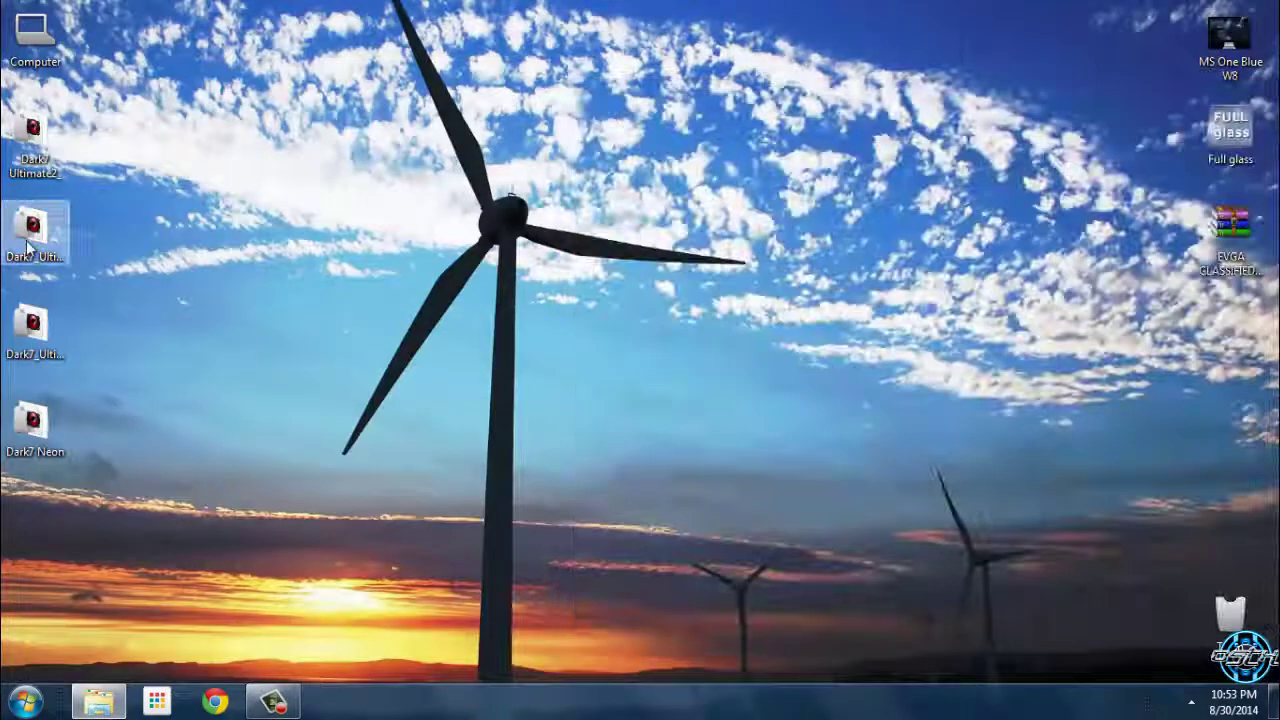
# Copy the Dark7 Ultimate folder and theme file from the Dark7_Ultimate folder.
pyautogui.doubleClick(33, 228)
pyautogui.moveTo(848, 272); pyautogui.dragTo(816, 233)
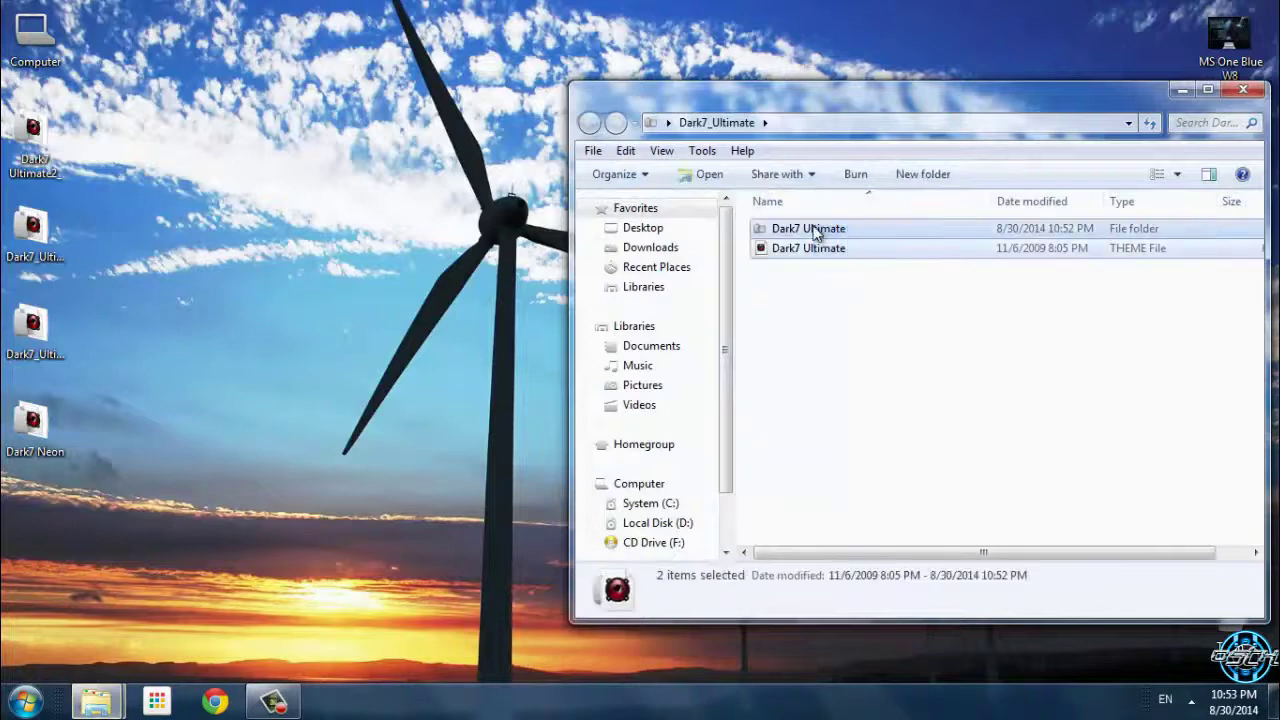
pyautogui.click(33, 325)
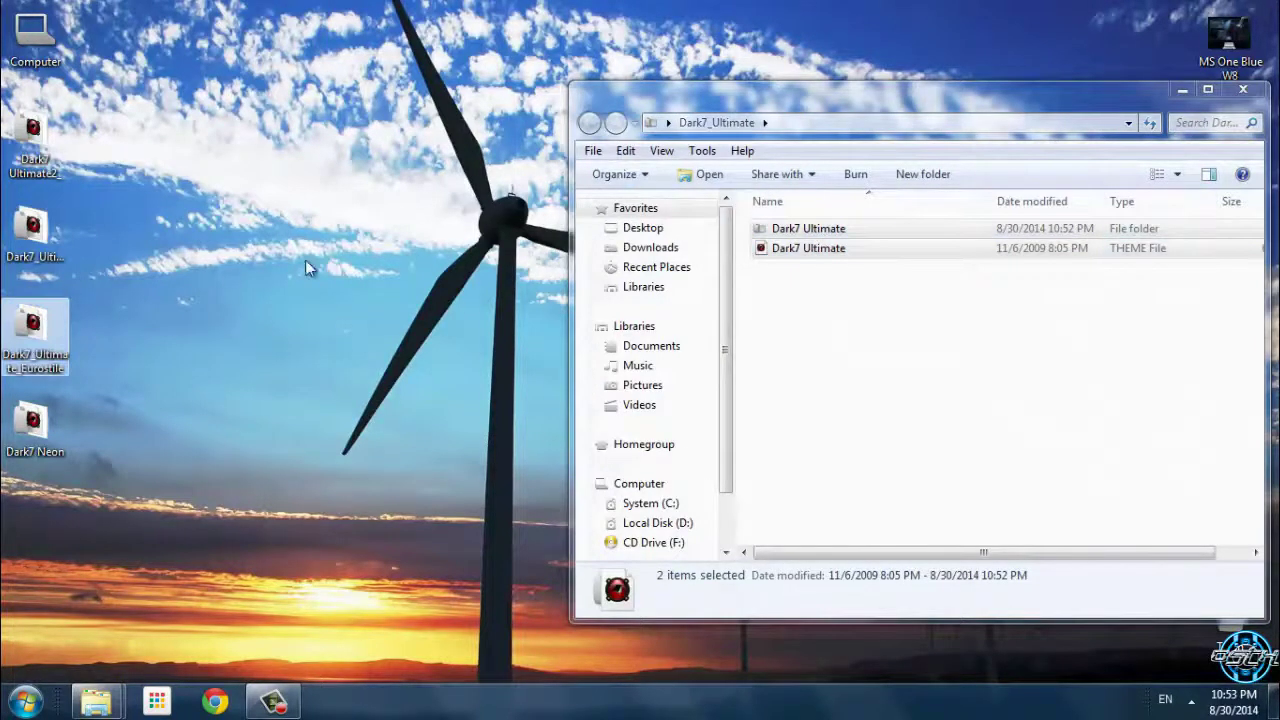
pyautogui.doubleClick(826, 230)
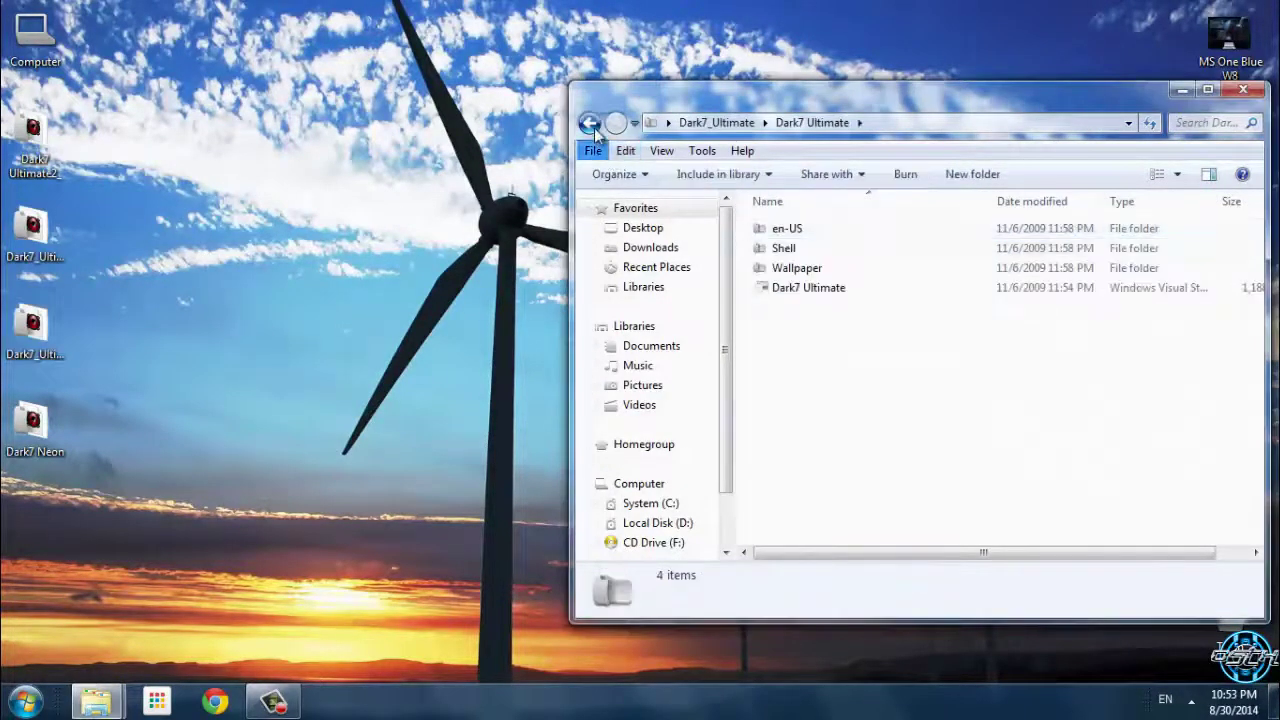
pyautogui.click(589, 122)
pyautogui.moveTo(866, 286); pyautogui.dragTo(807, 229)
pyautogui.rightClick(807, 229)
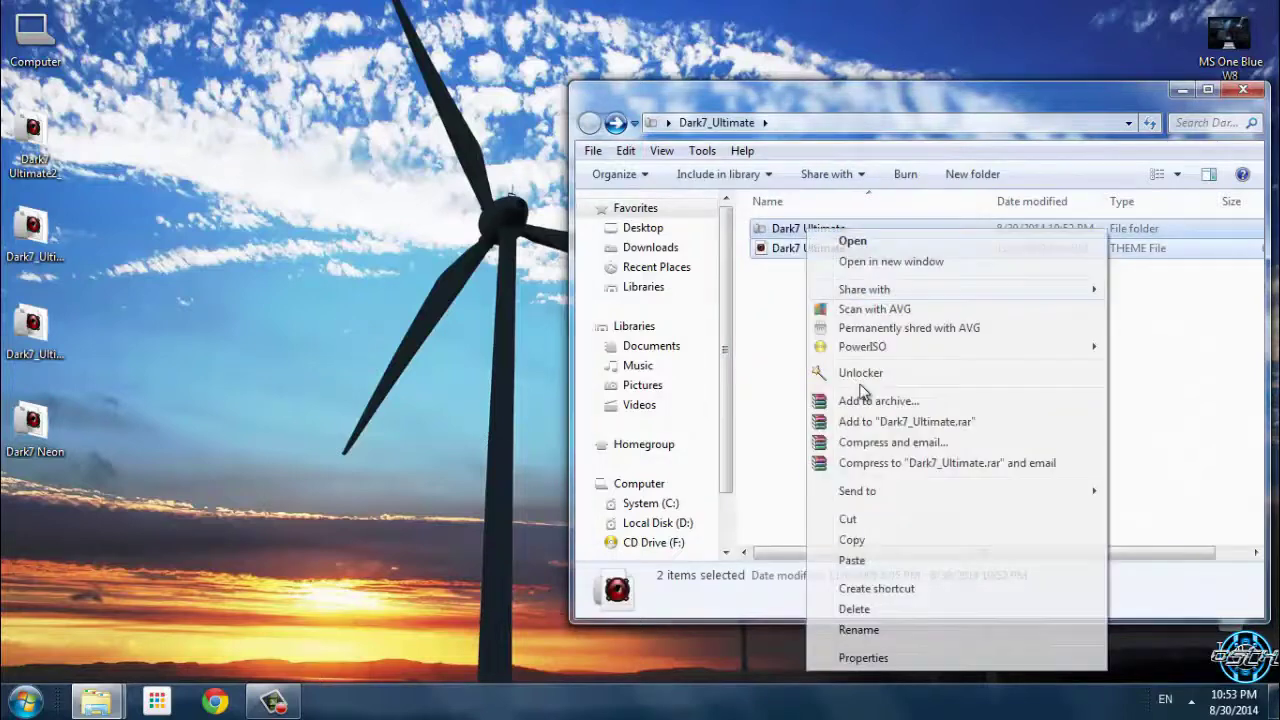
pyautogui.click(846, 557)
# Paste them into Themes, merging folders and replacing existing files for all conflicts.
pyautogui.moveTo(96, 700)
pyautogui.click(134, 624)
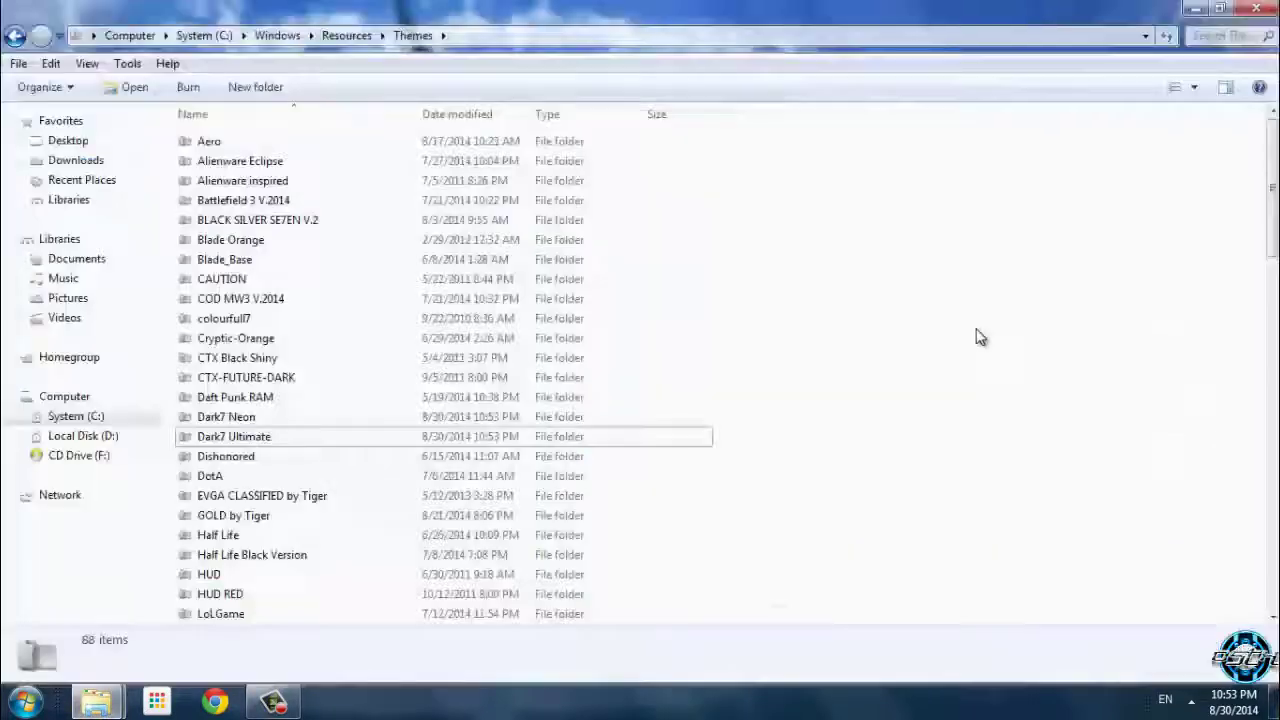
pyautogui.rightClick(978, 336)
pyautogui.click(1017, 522)
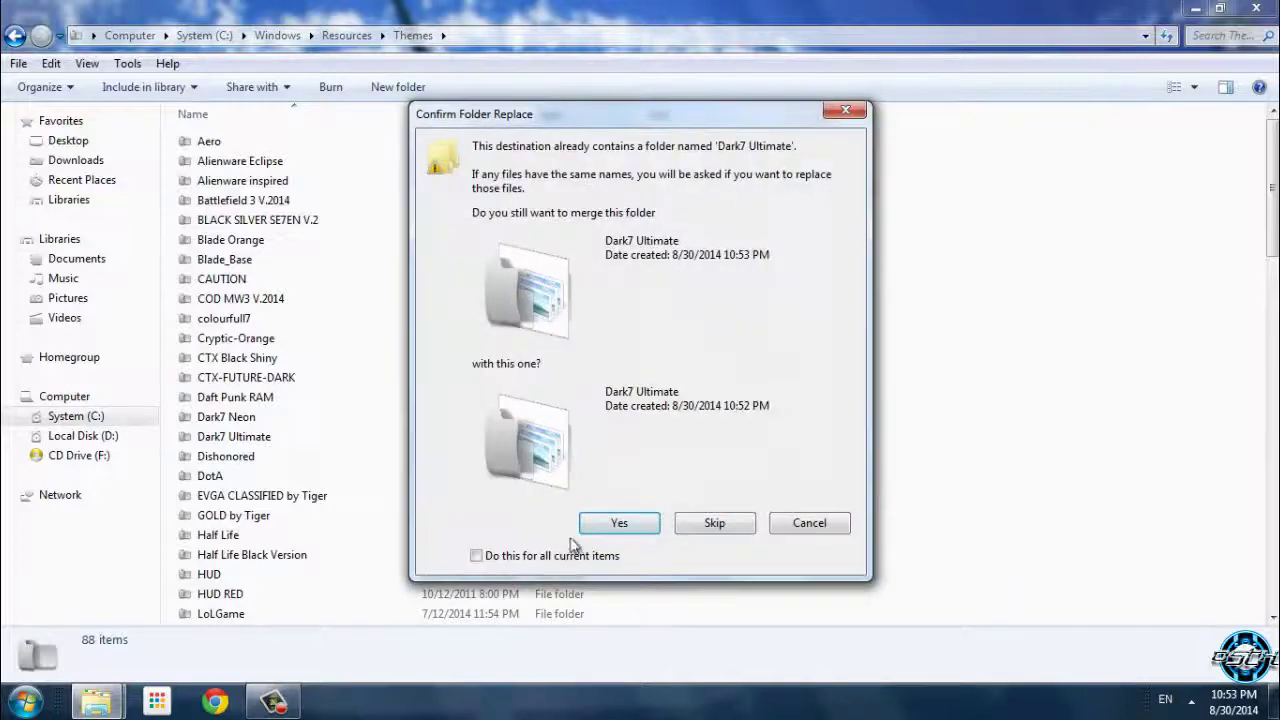
pyautogui.click(618, 523)
pyautogui.click(588, 535)
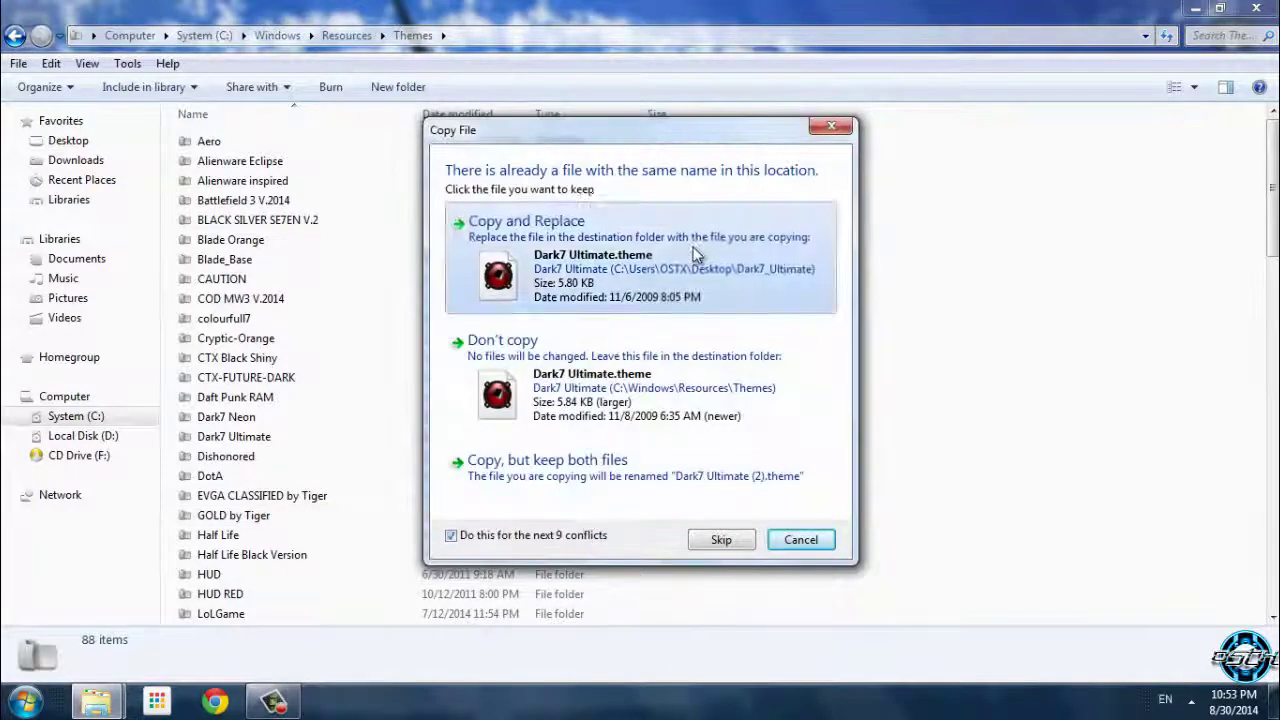
pyautogui.click(530, 232)
pyautogui.click(1198, 9)
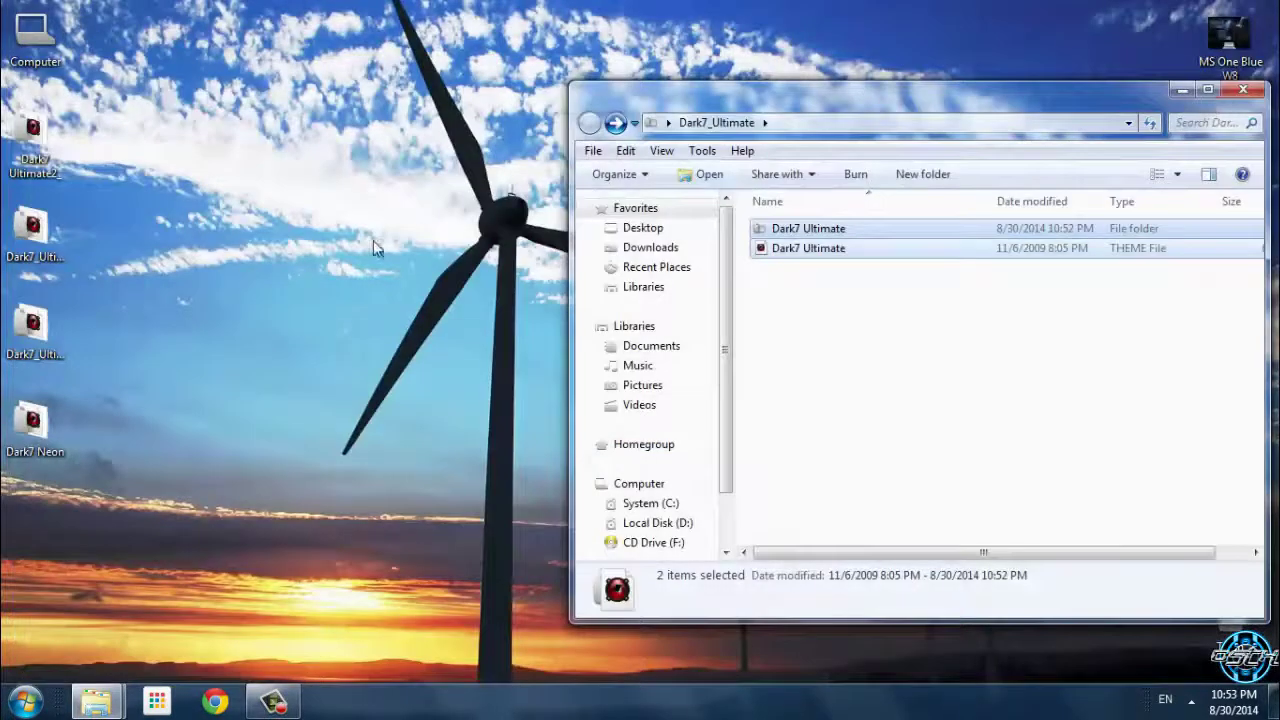
# Copy the Dark7 Ultimate2 folder and theme file into Themes.
pyautogui.click(1243, 89)
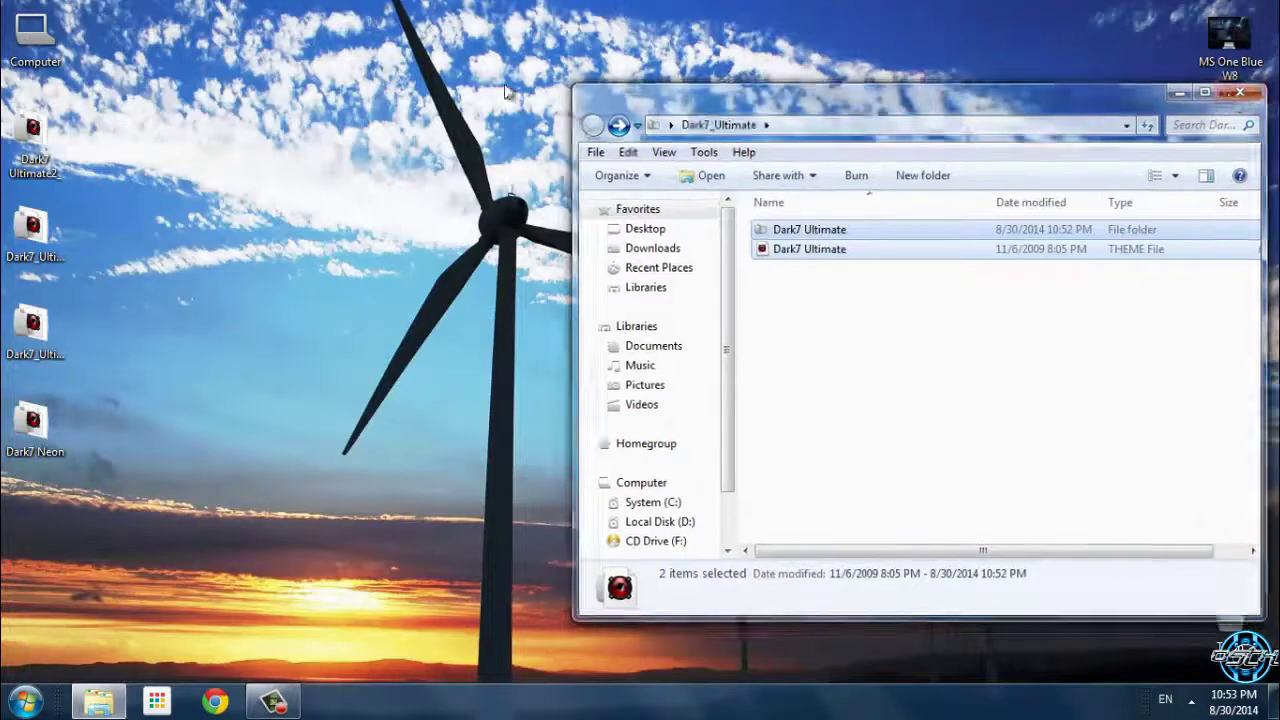
pyautogui.doubleClick(33, 140)
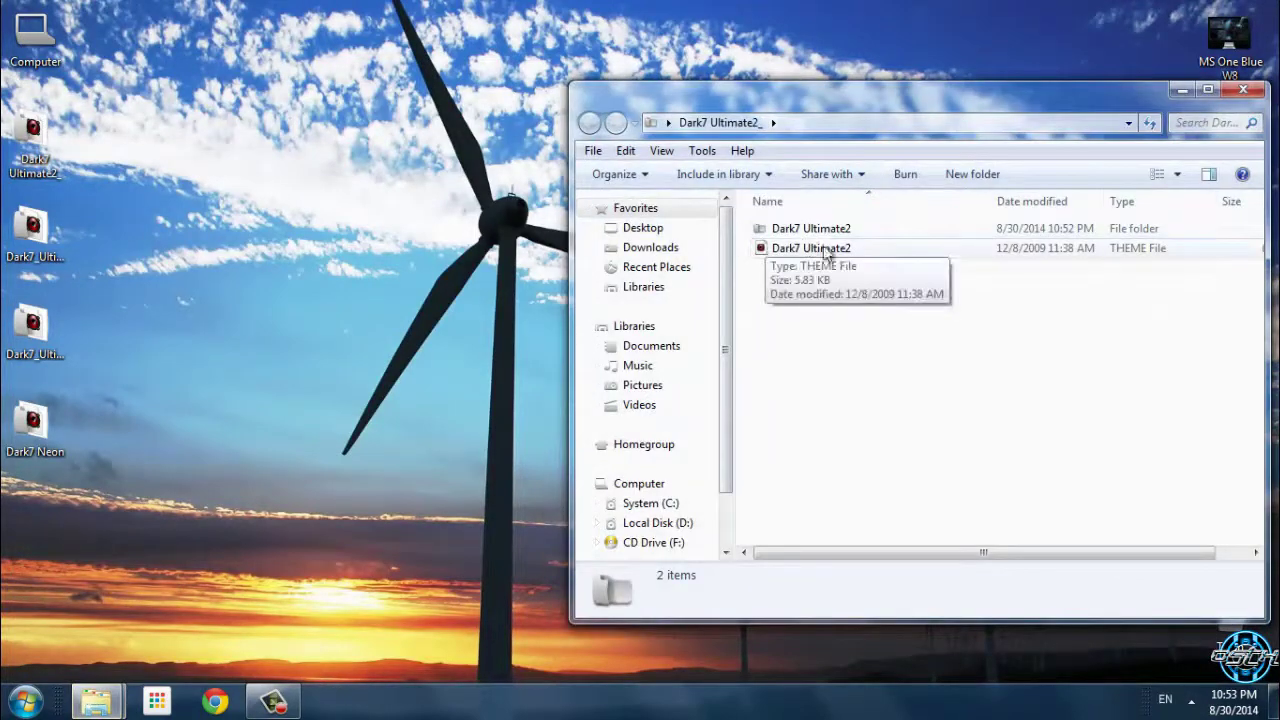
pyautogui.moveTo(860, 285); pyautogui.dragTo(798, 226)
pyautogui.rightClick(797, 233)
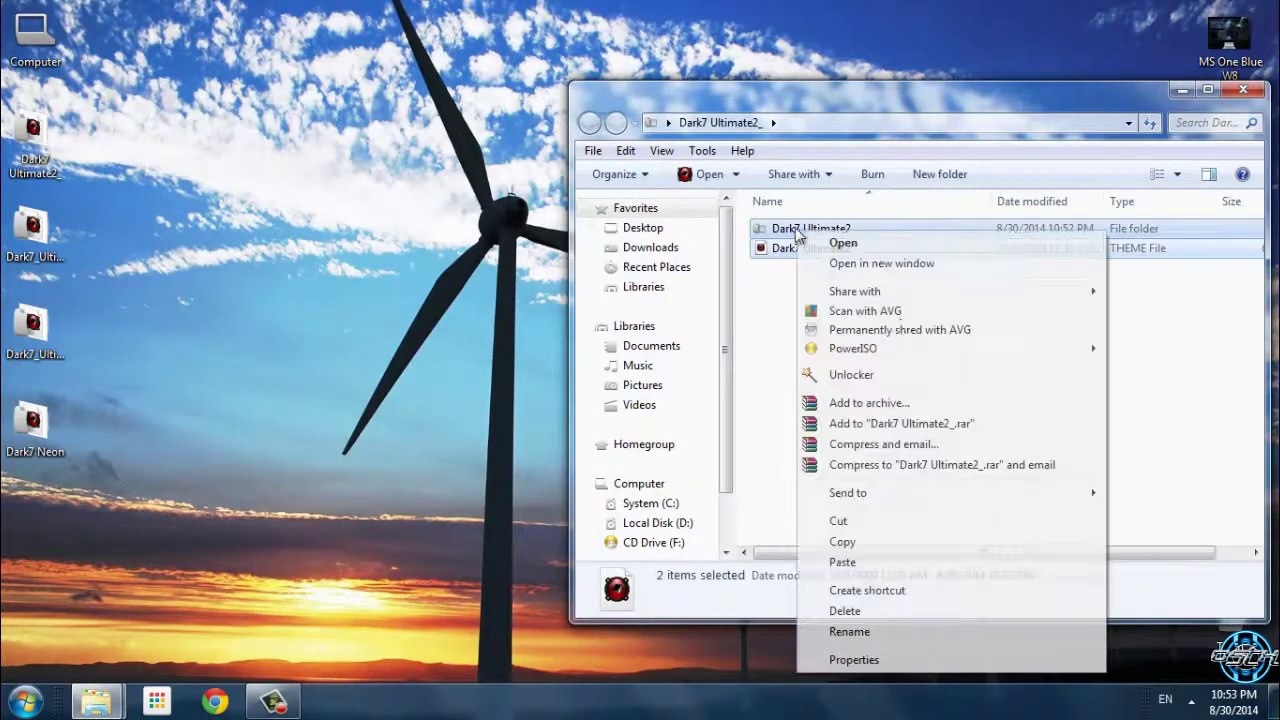
pyautogui.click(864, 540)
pyautogui.click(1243, 89)
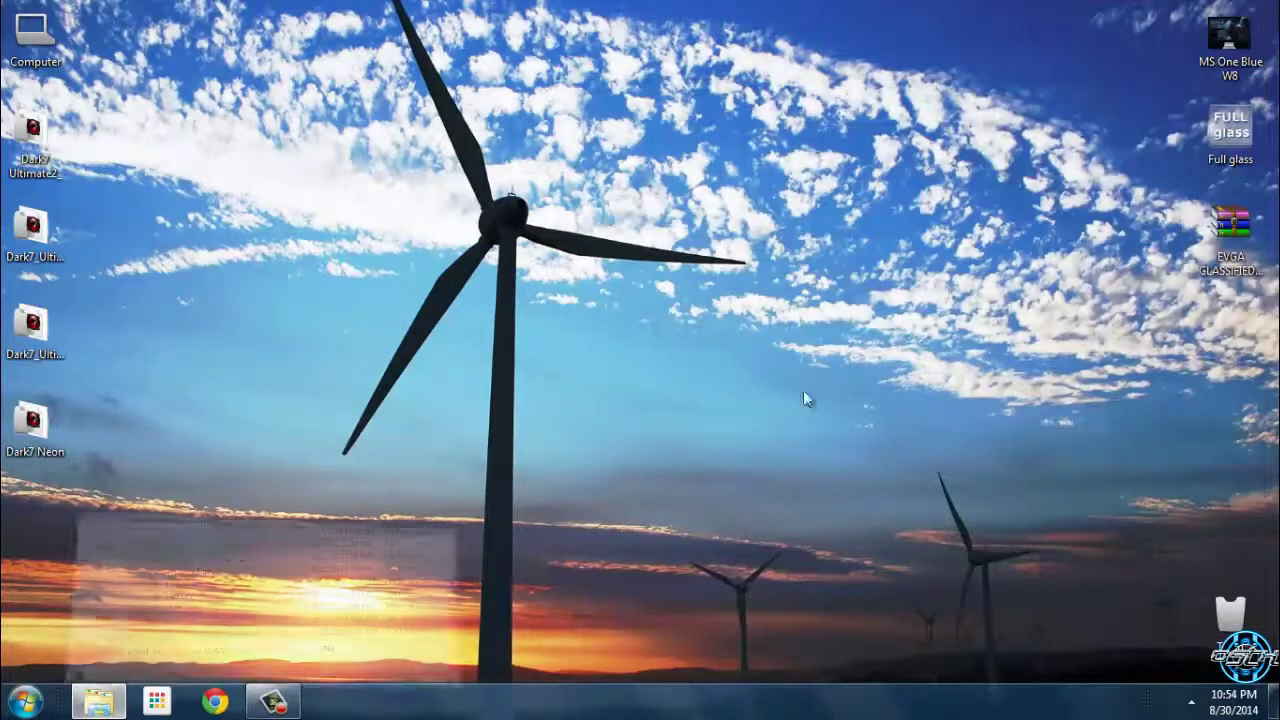
pyautogui.rightClick(960, 302)
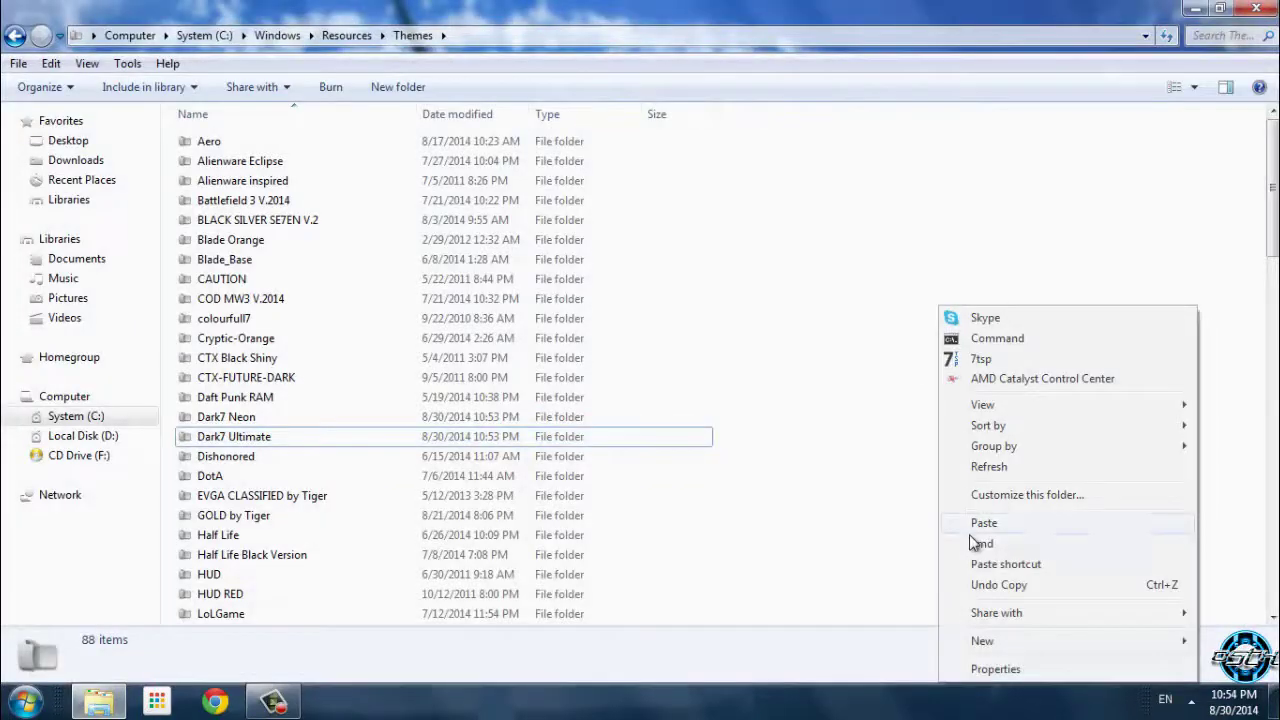
pyautogui.click(966, 523)
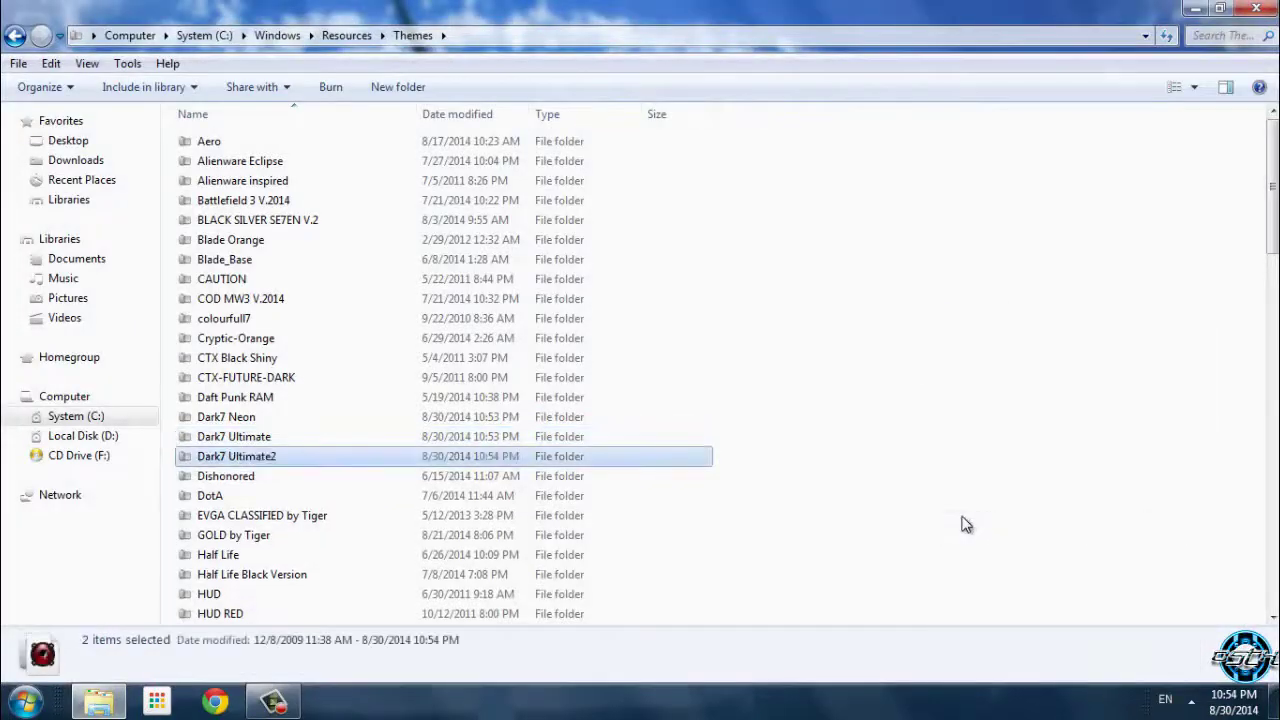
pyautogui.click(976, 362)
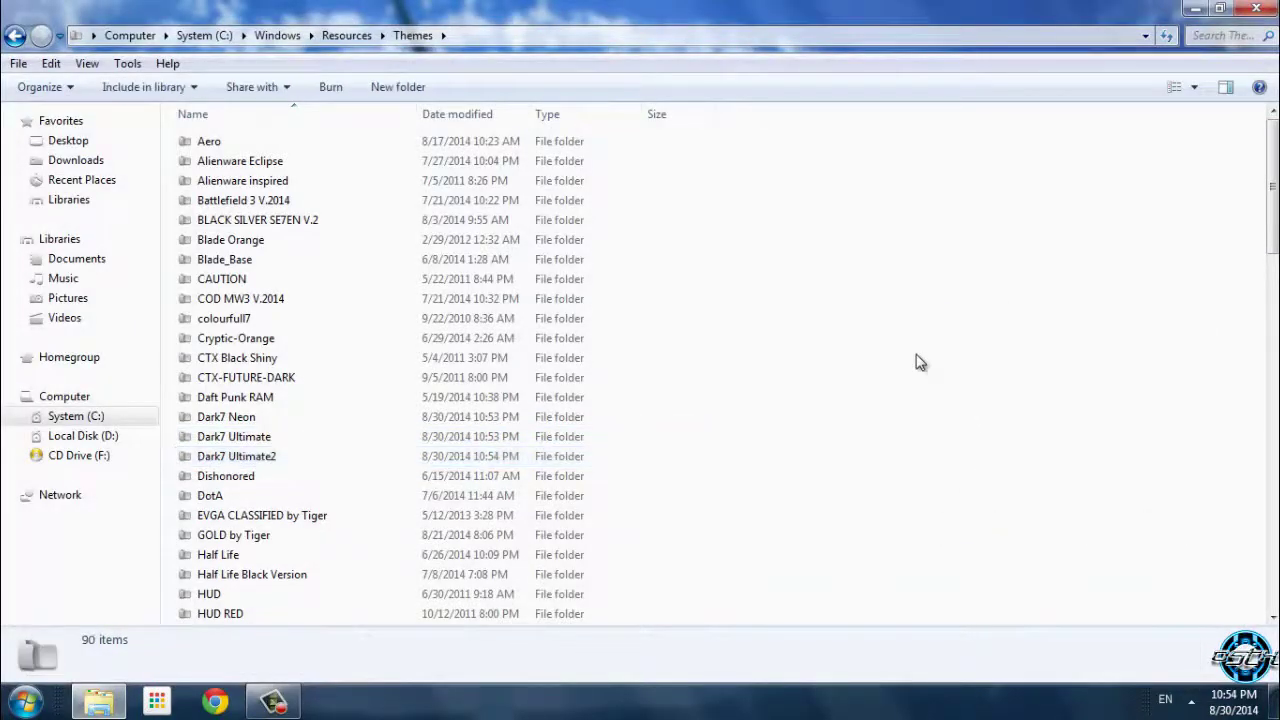
pyautogui.click(1252, 11)
# Open Personalize from the desktop and choose Dark7 Neon under Installed Themes.
pyautogui.rightClick(558, 216)
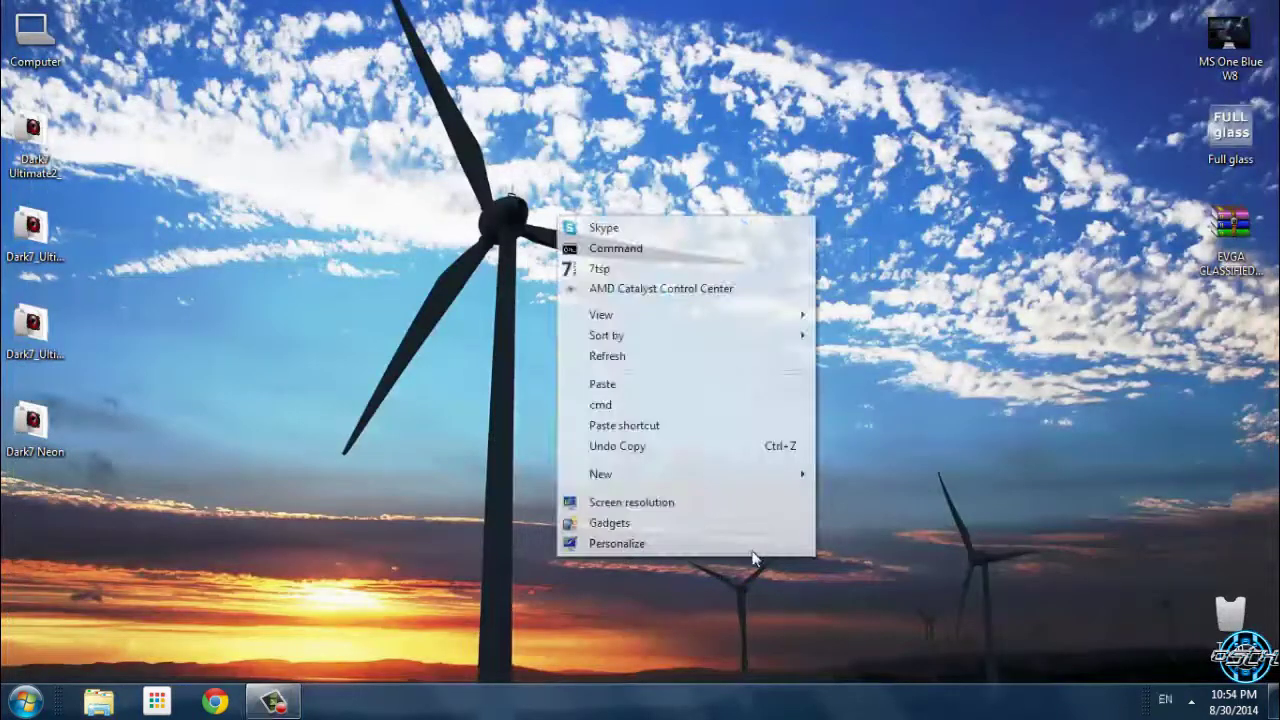
pyautogui.click(673, 545)
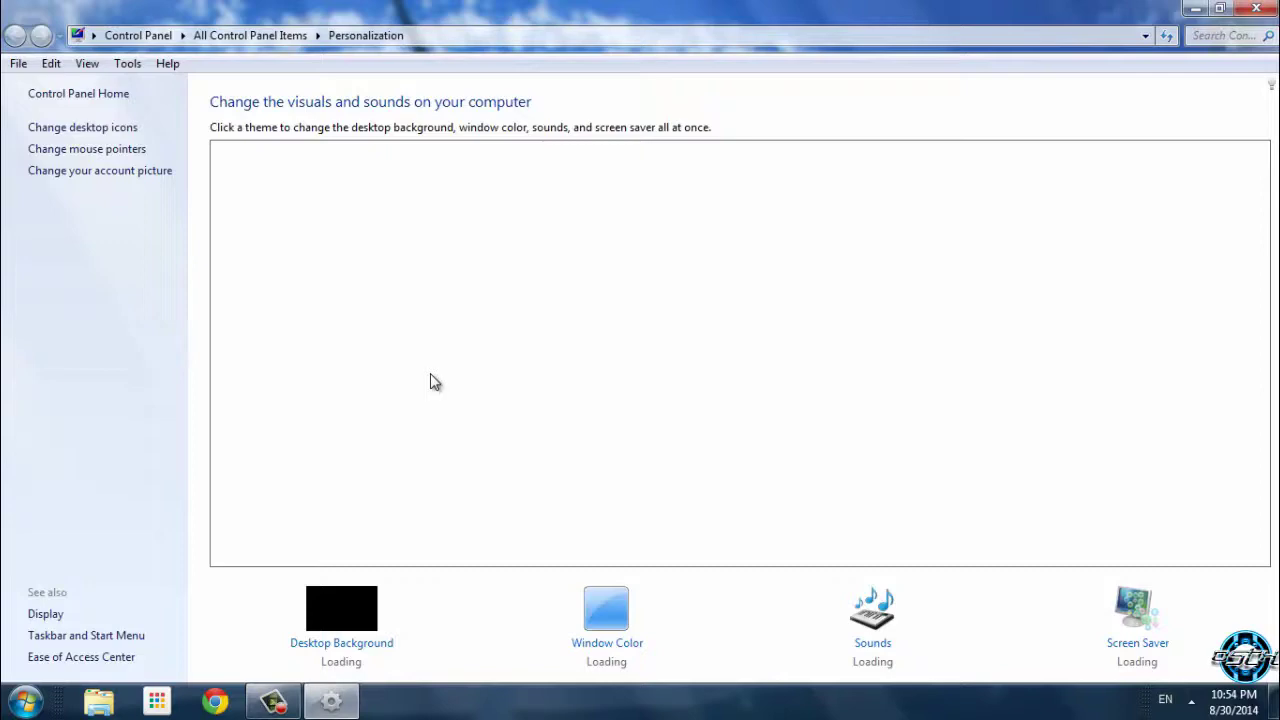
pyautogui.scroll(-3, 480, 405)
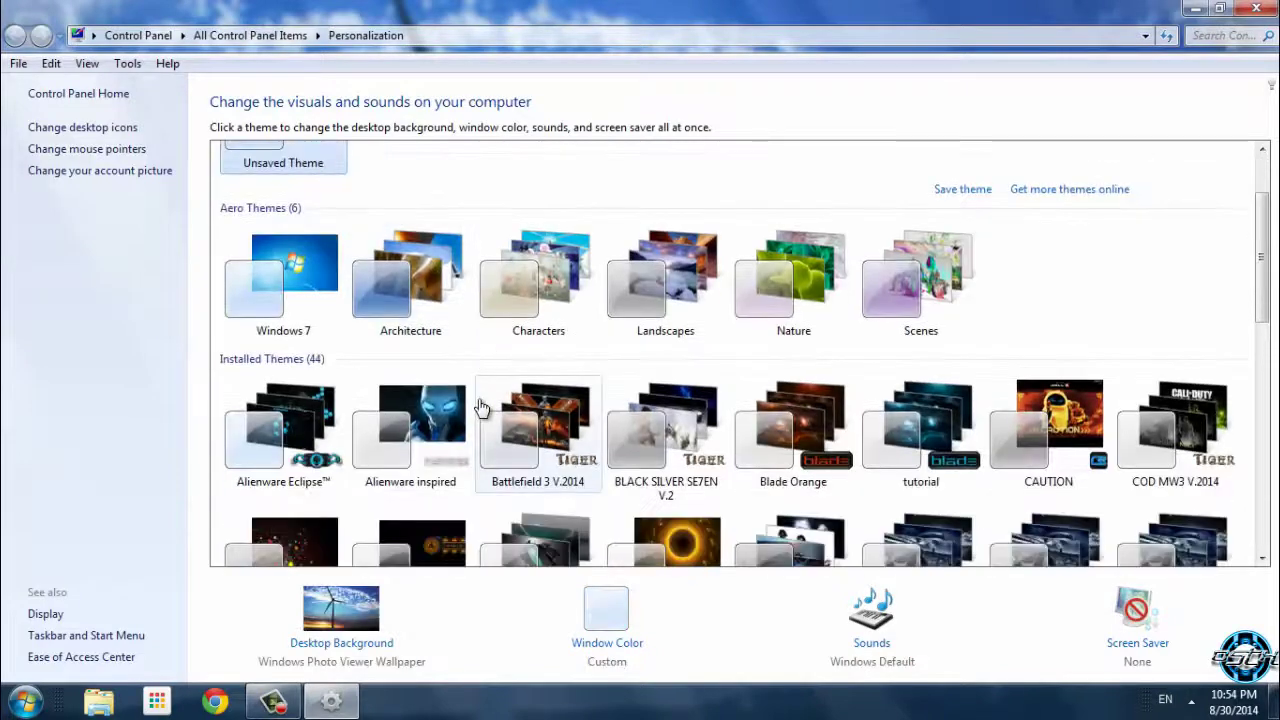
pyautogui.scroll(-2, 475, 402)
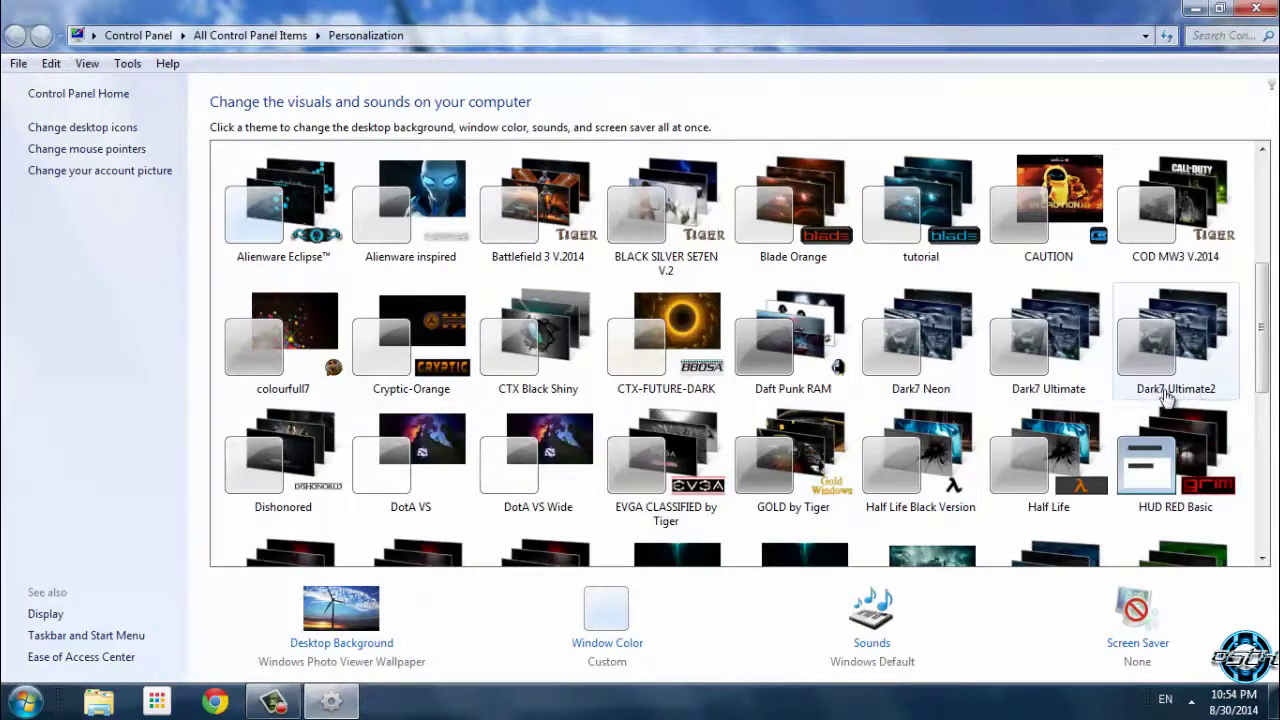
pyautogui.click(918, 366)
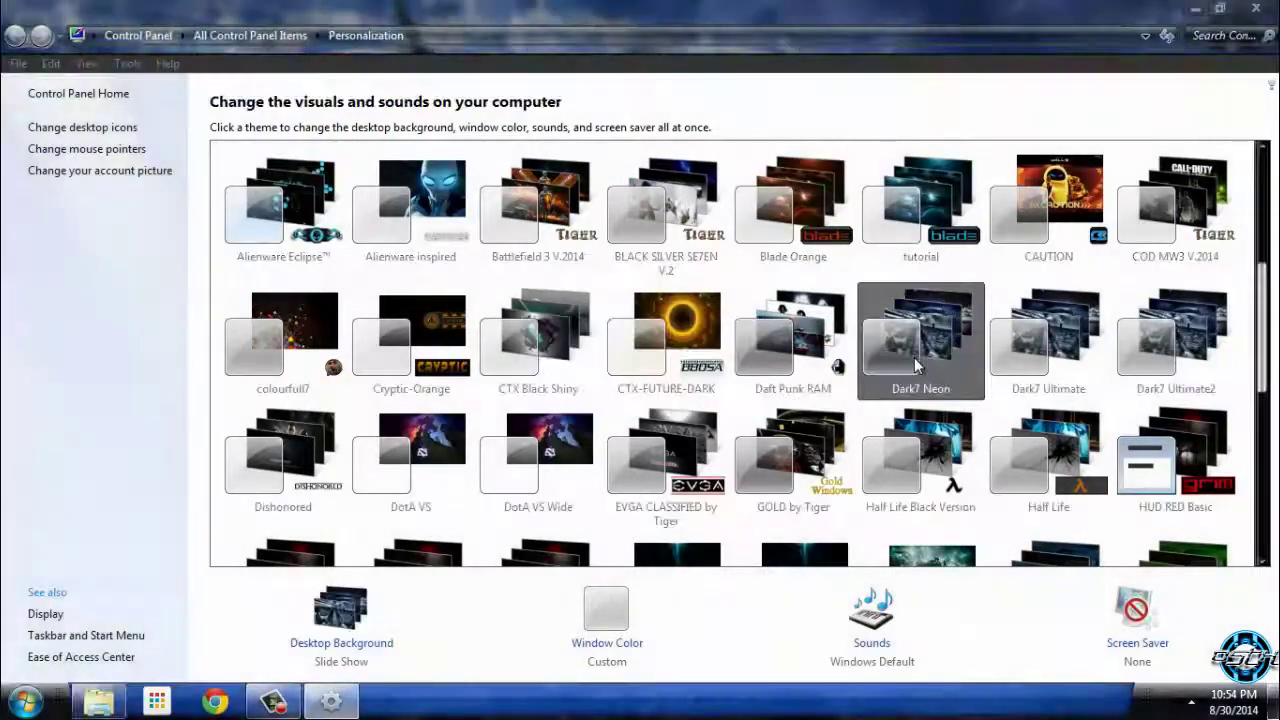
# Minimize Personalization to view the Dark7 Neon desktop.
pyautogui.click(1196, 8)
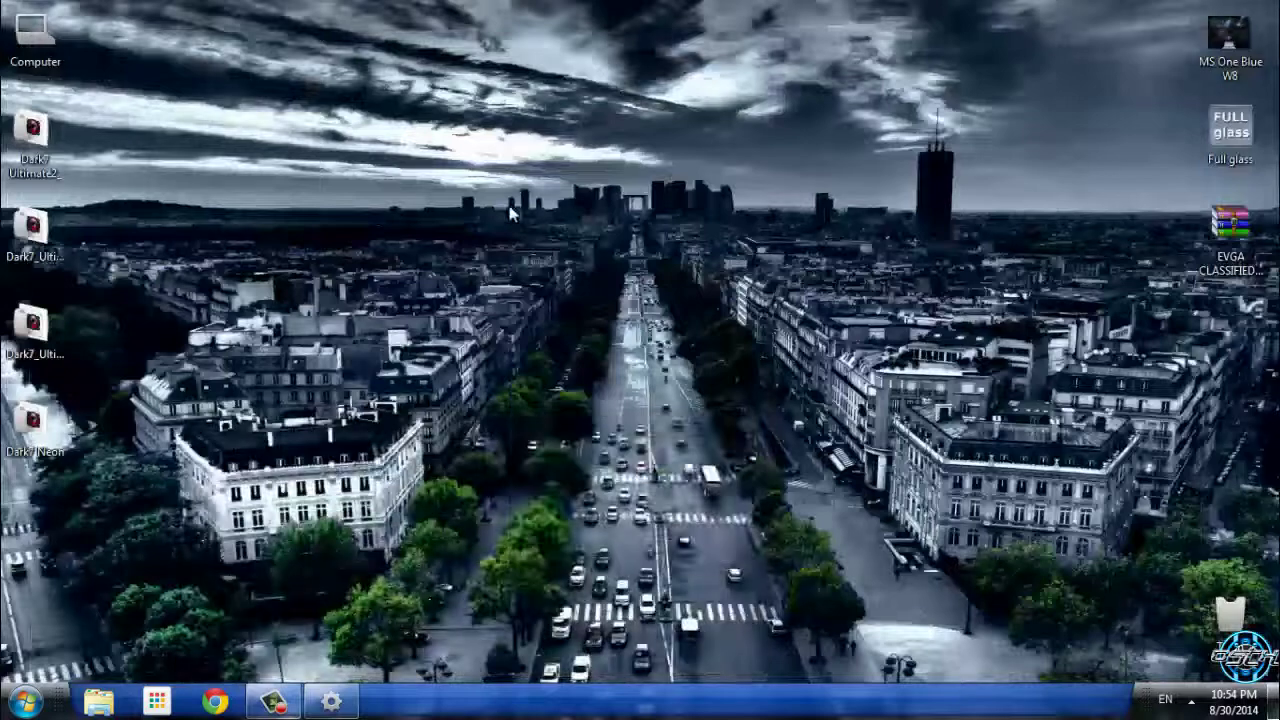
pyautogui.rightClick(508, 200)
pyautogui.click(569, 347)
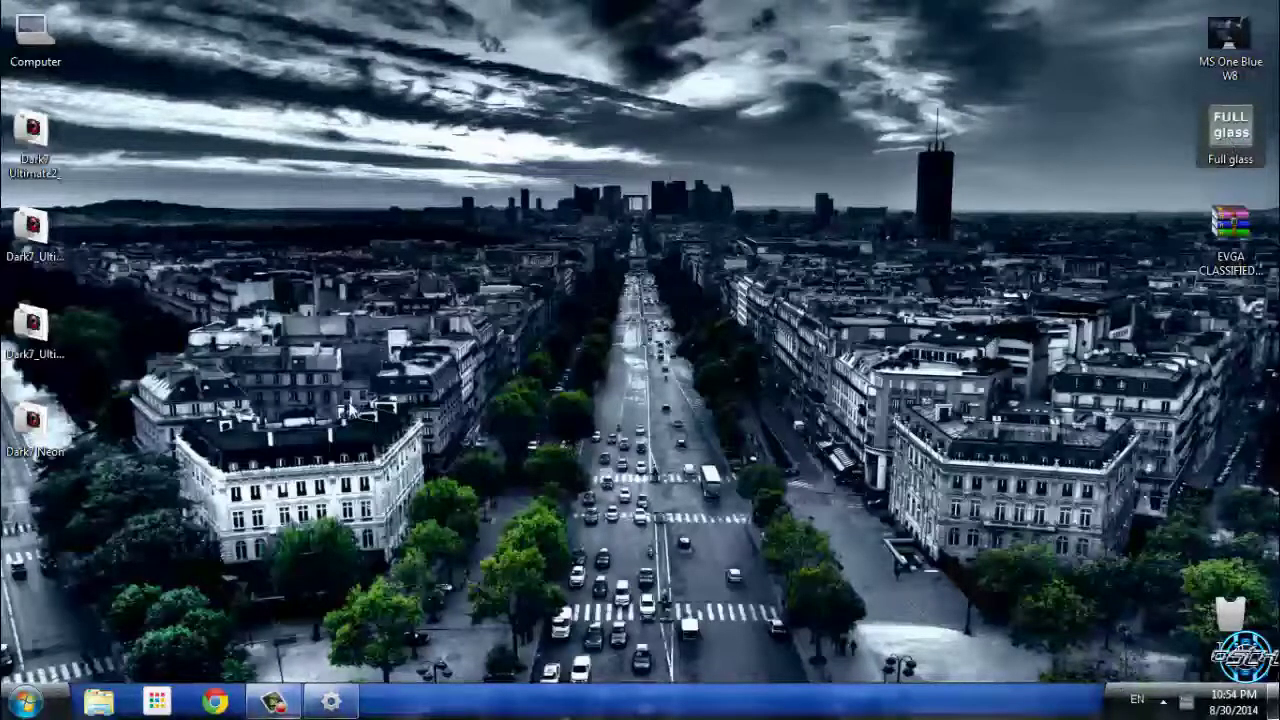
# Preview the Neon-styled Computer window, close it, and restore Personalization.
pyautogui.doubleClick(35, 35)
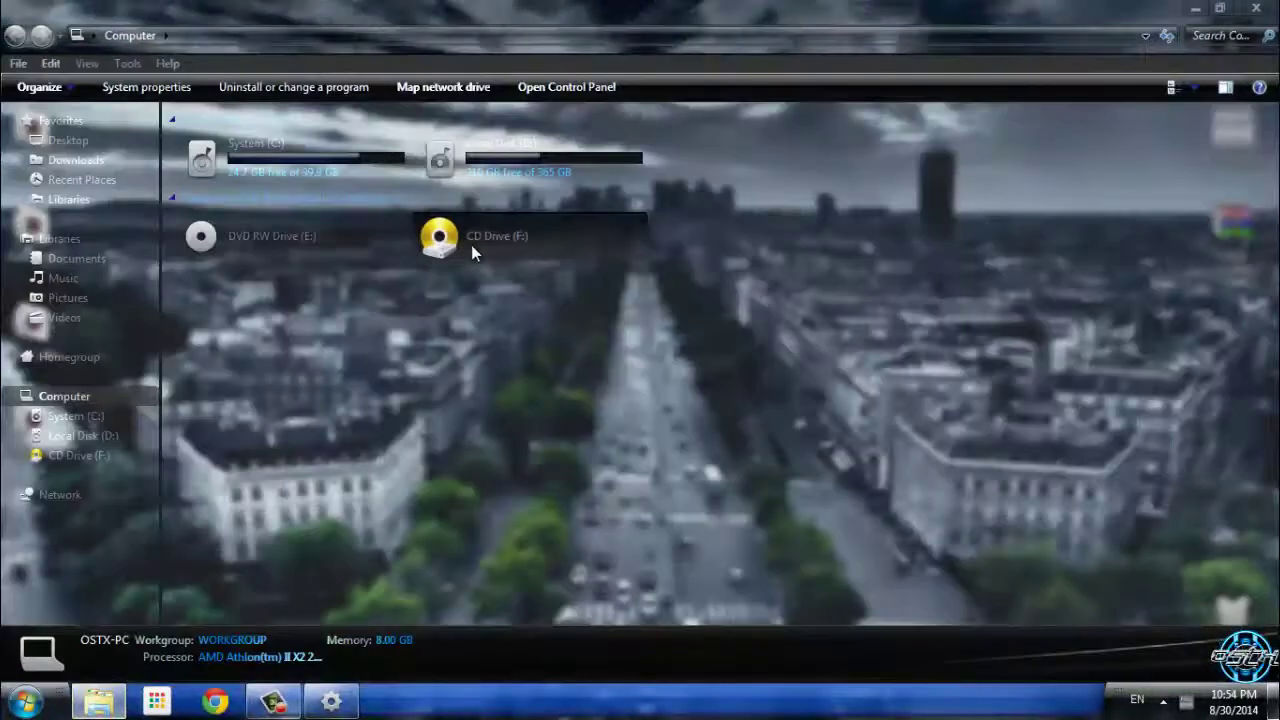
pyautogui.moveTo(568, 9); pyautogui.dragTo(572, 100)
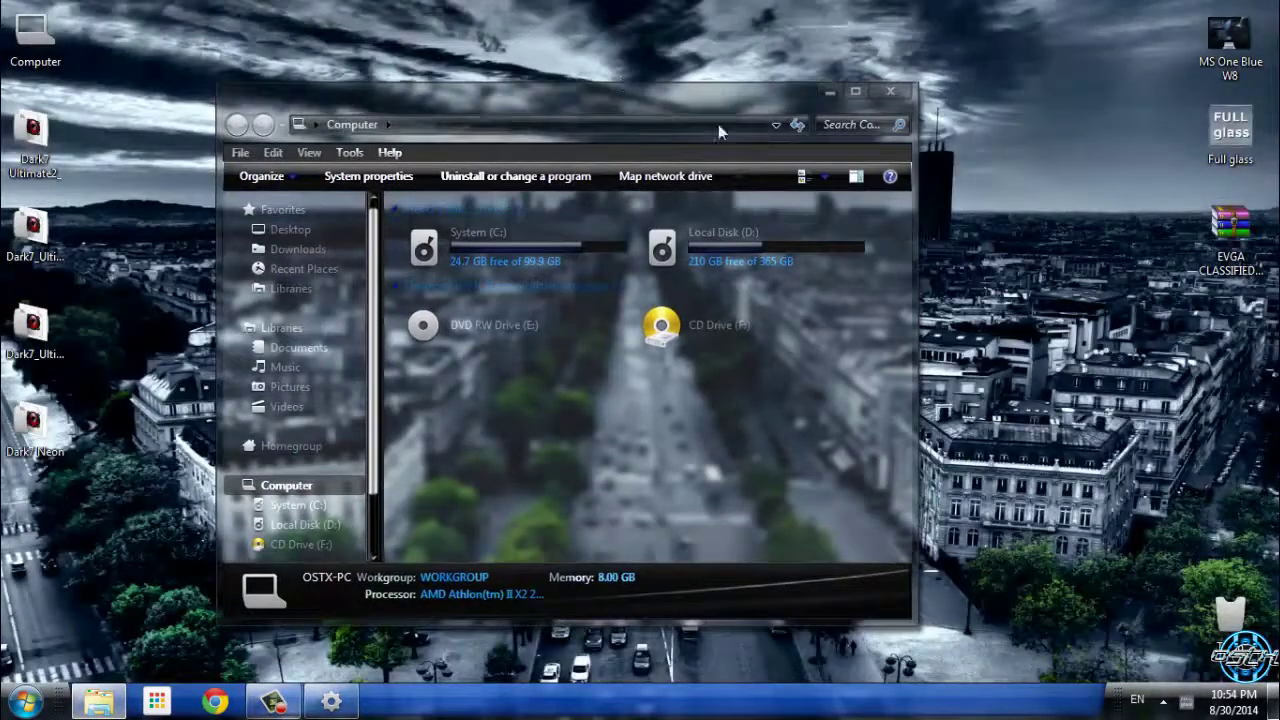
pyautogui.click(548, 246)
pyautogui.moveTo(563, 98)
pyautogui.mouseDown()
pyautogui.moveTo(631, 71)
pyautogui.moveTo(558, 80)
pyautogui.mouseUp()
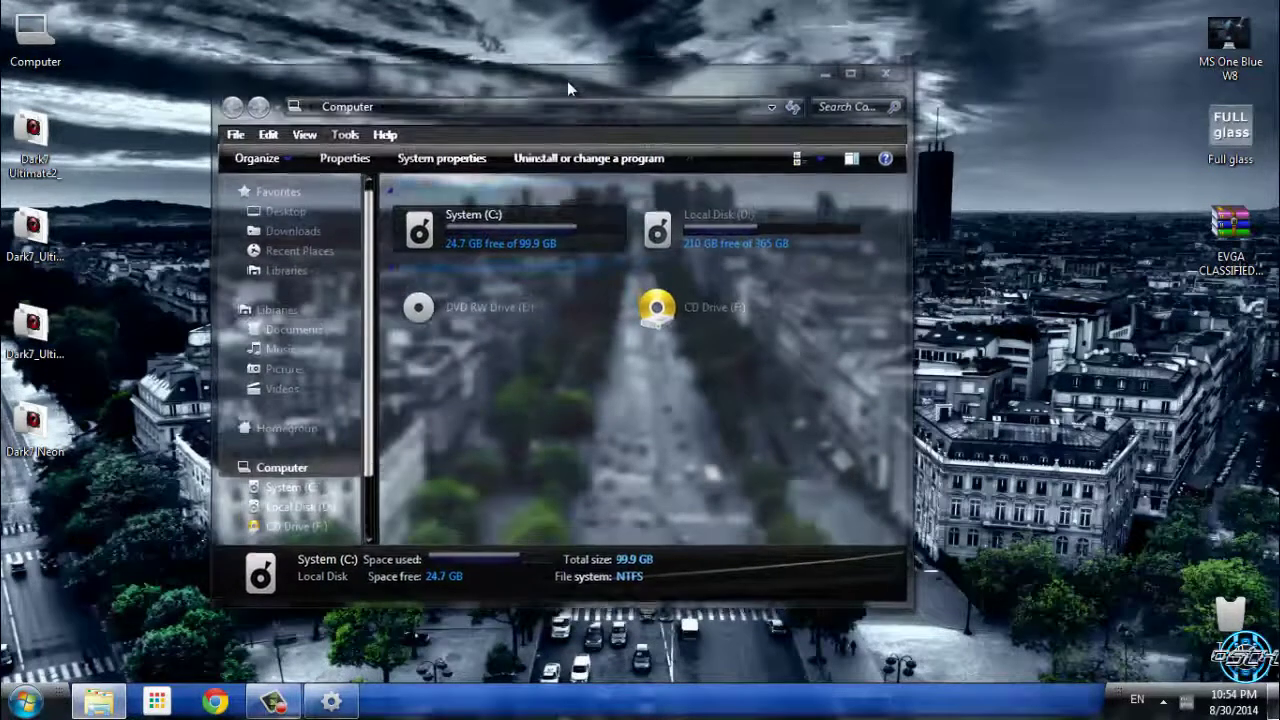
pyautogui.click(852, 74)
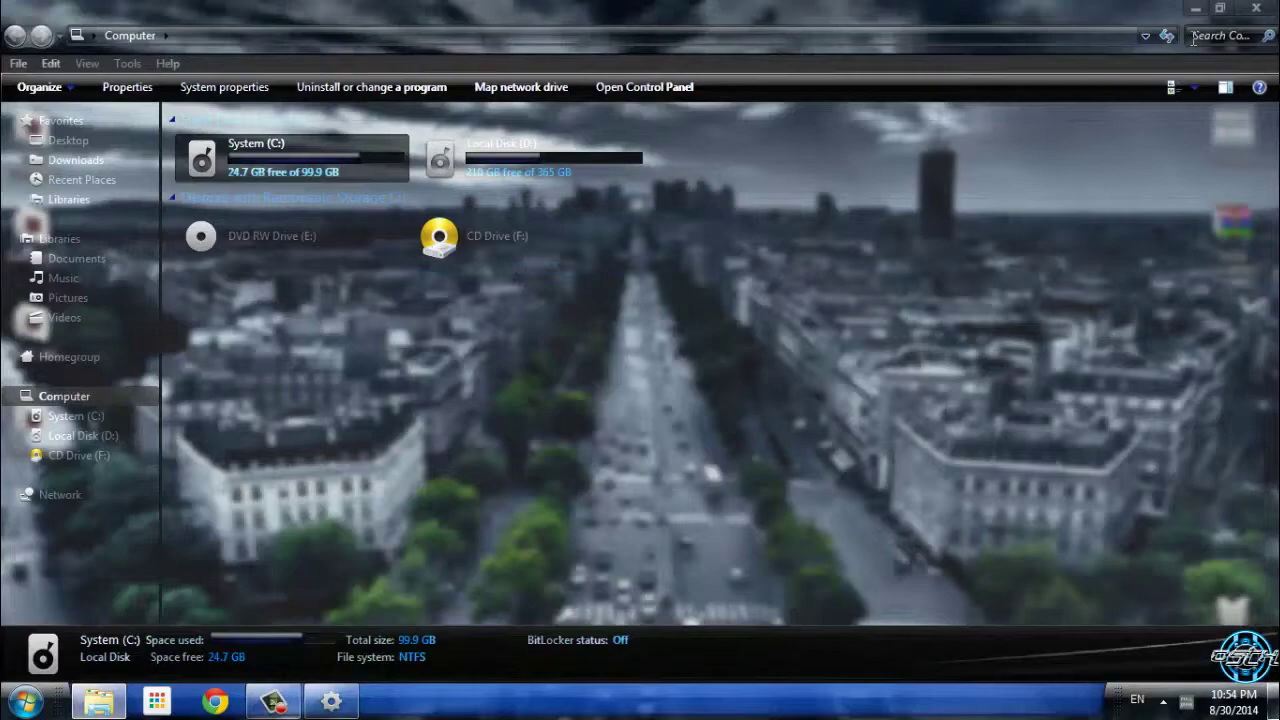
pyautogui.click(1252, 10)
pyautogui.click(331, 701)
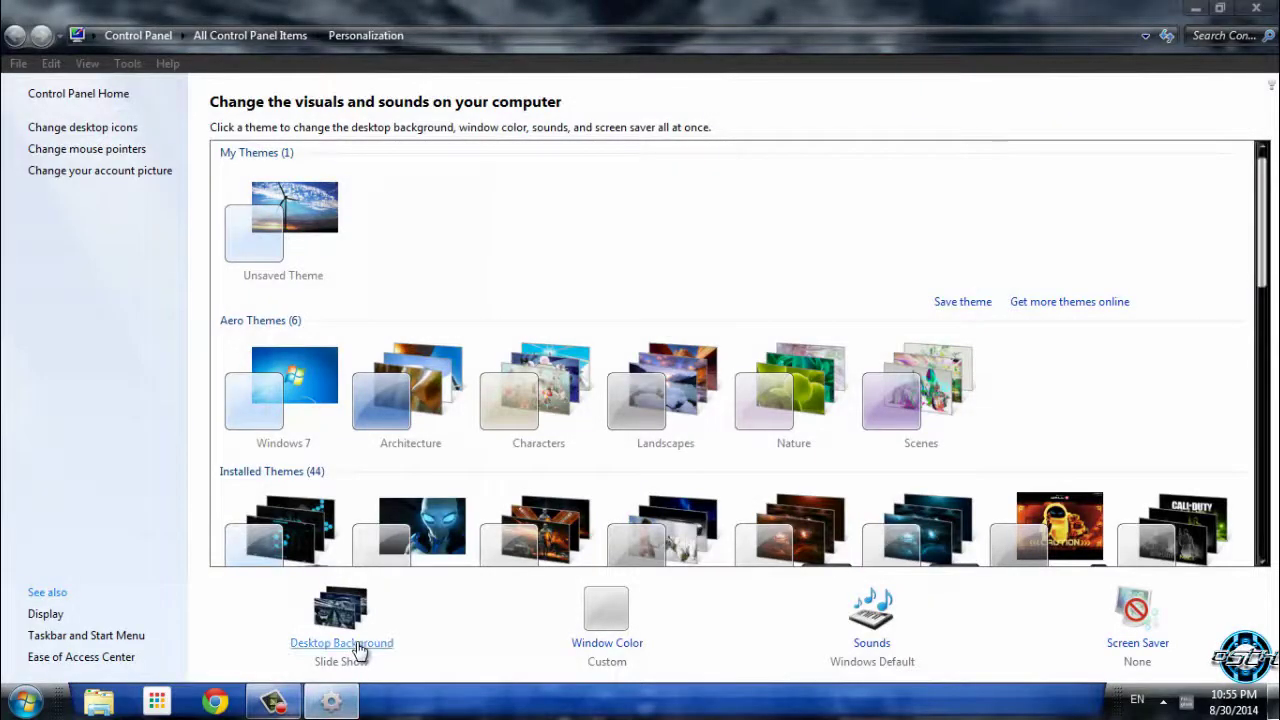
# Open Desktop Background settings and preview the beach wallpaper on the desktop.
pyautogui.click(1261, 282)
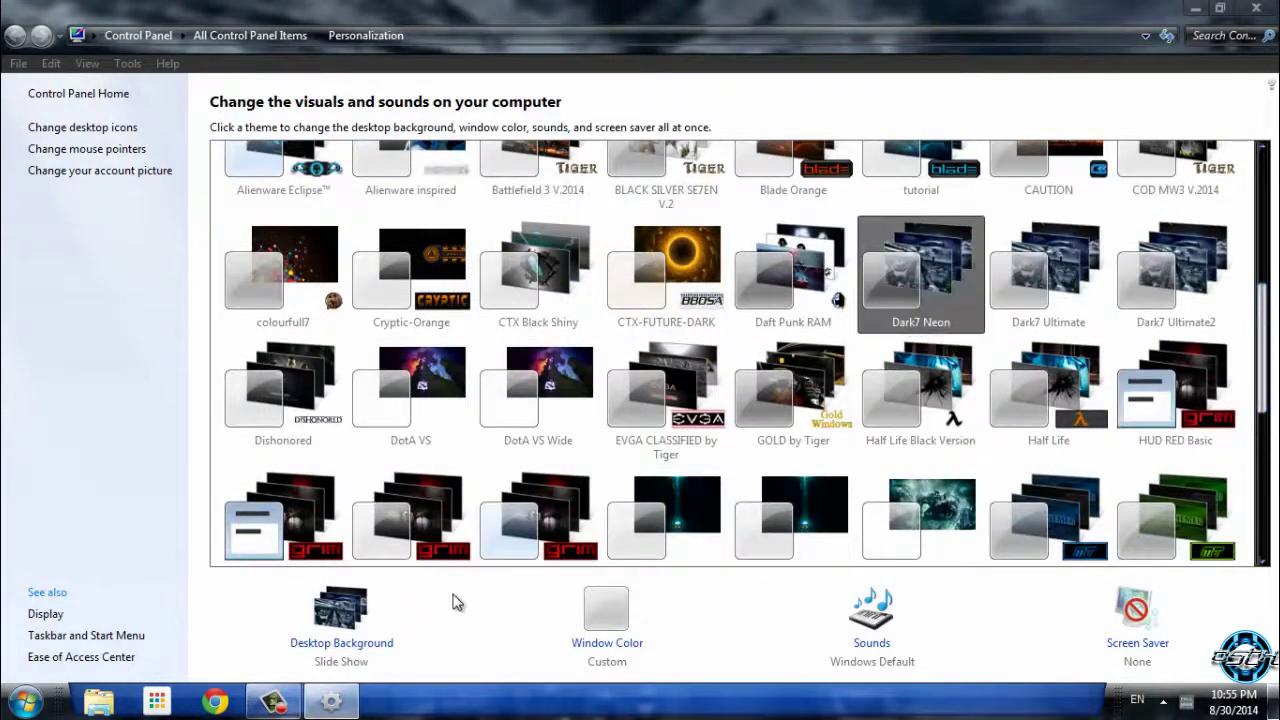
pyautogui.click(345, 645)
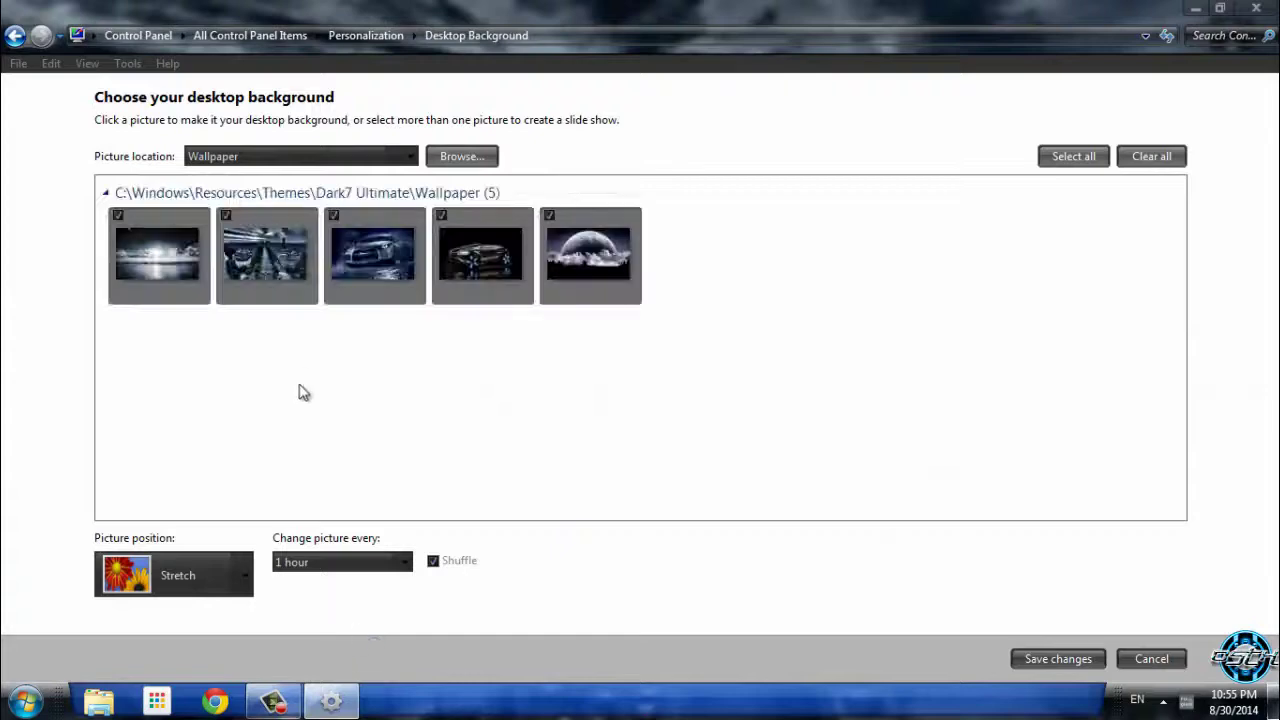
pyautogui.click(170, 300)
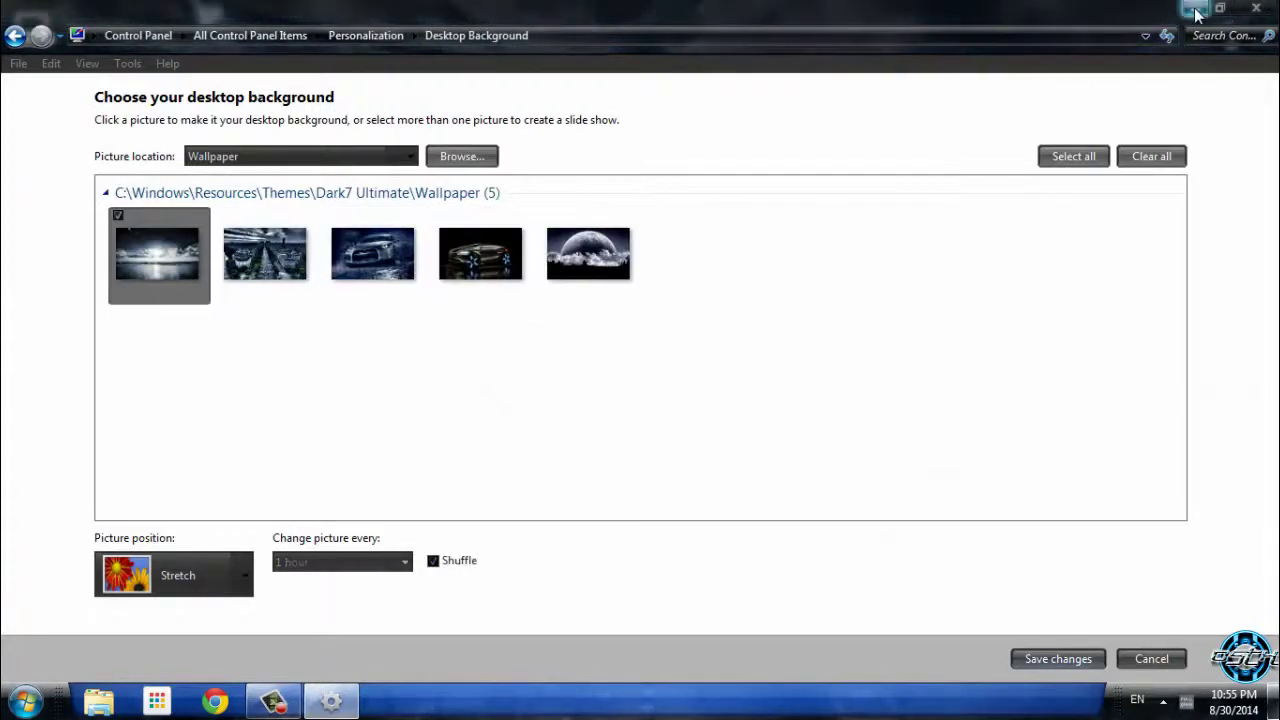
pyautogui.press('super+d')
pyautogui.press('super')
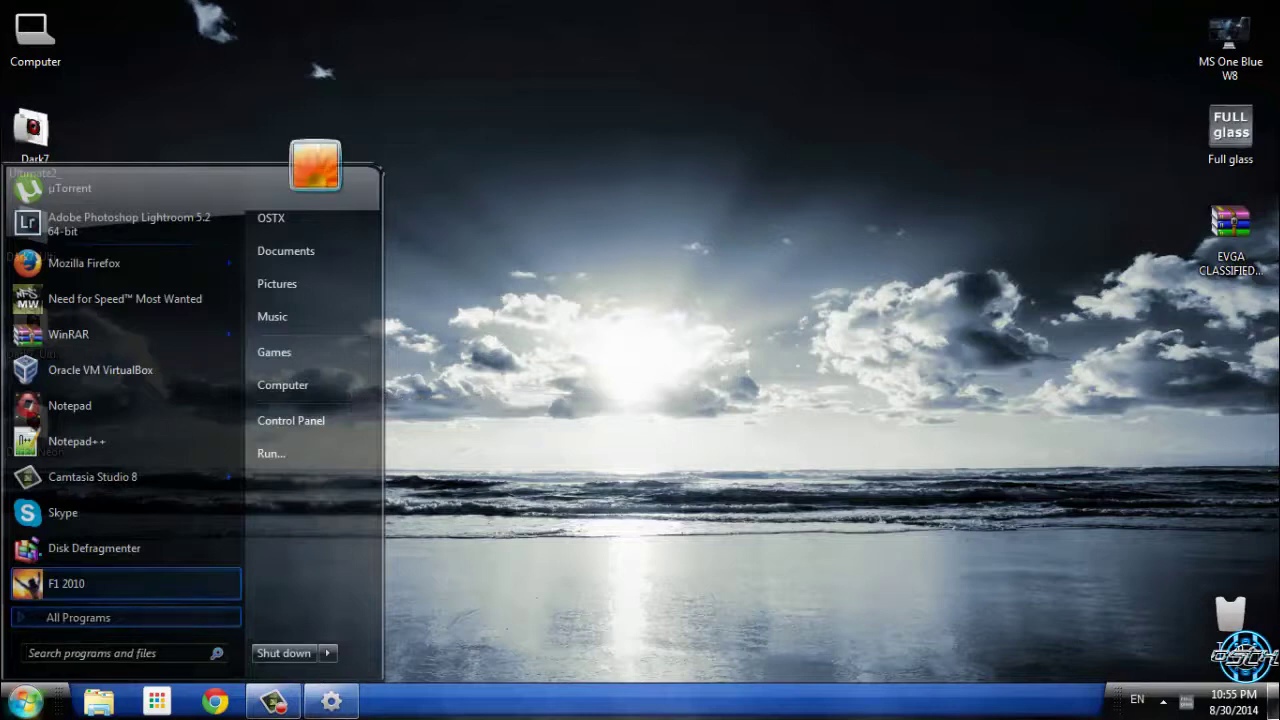
pyautogui.press('super')
pyautogui.press('super')
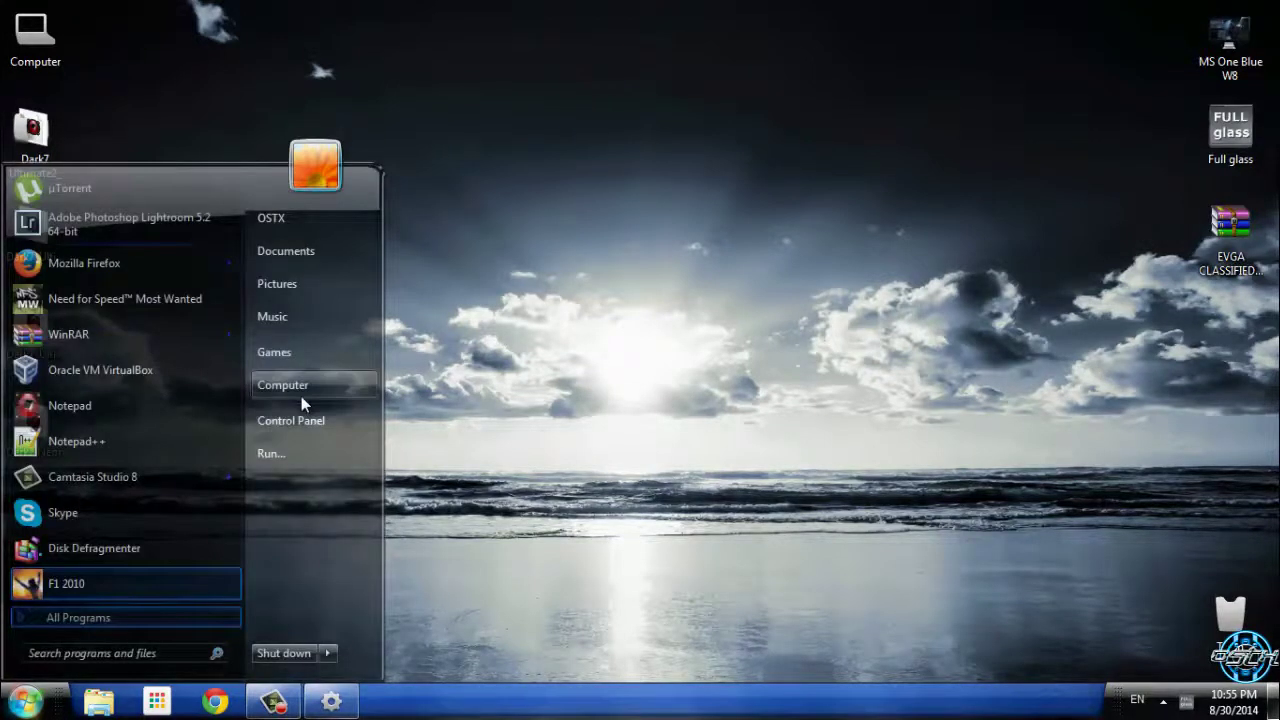
# View the System properties window via Computer, then close it.
pyautogui.rightClick(306, 393)
pyautogui.click(355, 588)
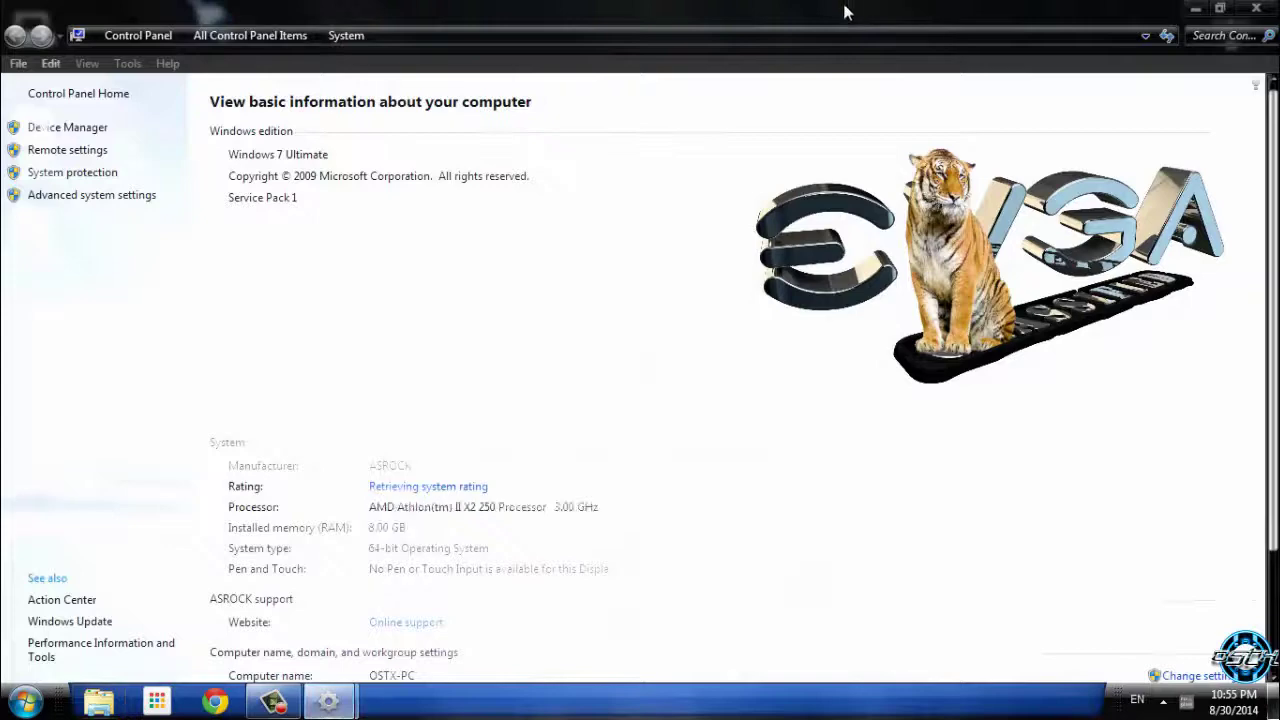
pyautogui.moveTo(845, 12); pyautogui.dragTo(677, 89)
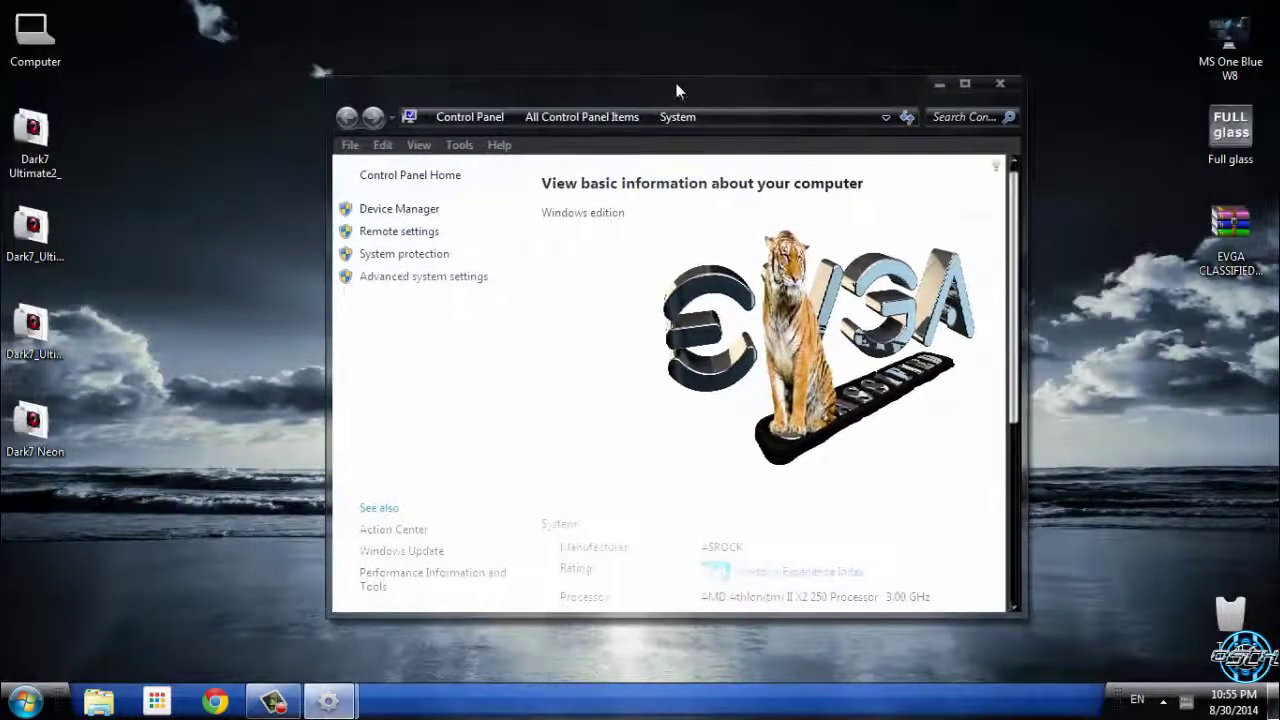
pyautogui.click(980, 164)
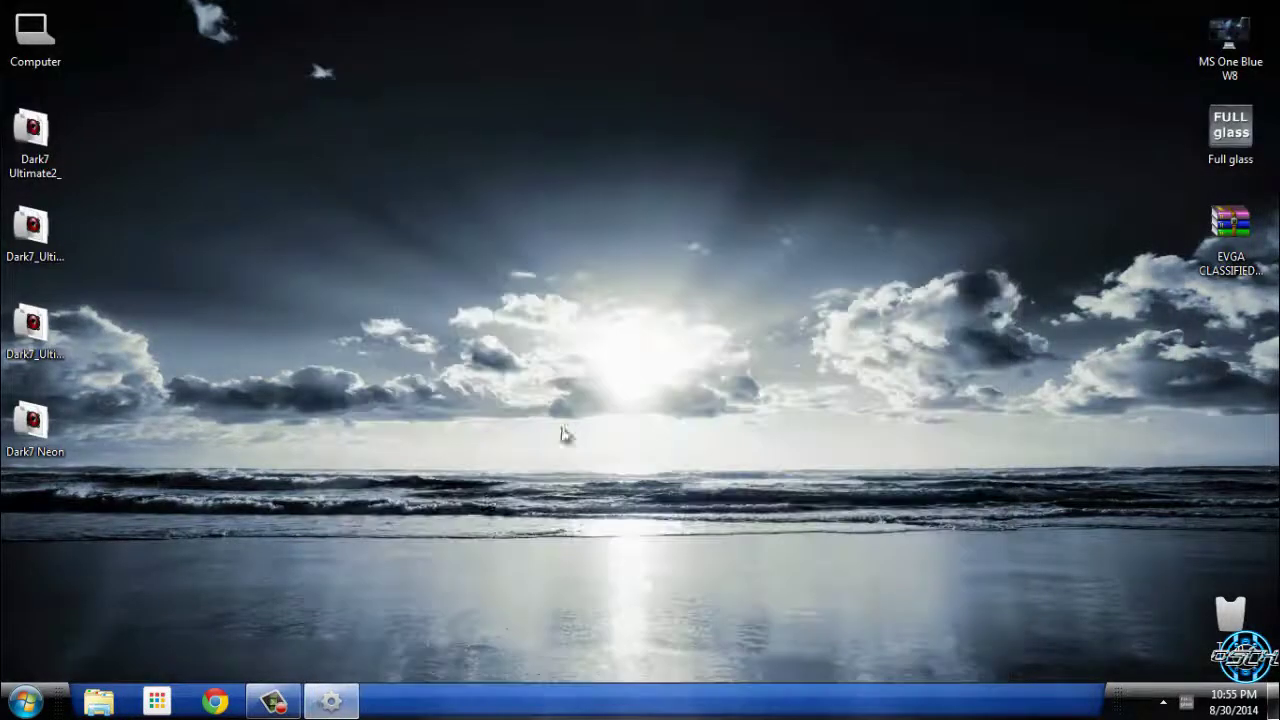
# Select only the dark car wallpaper and preview it on the desktop.
pyautogui.click(326, 712)
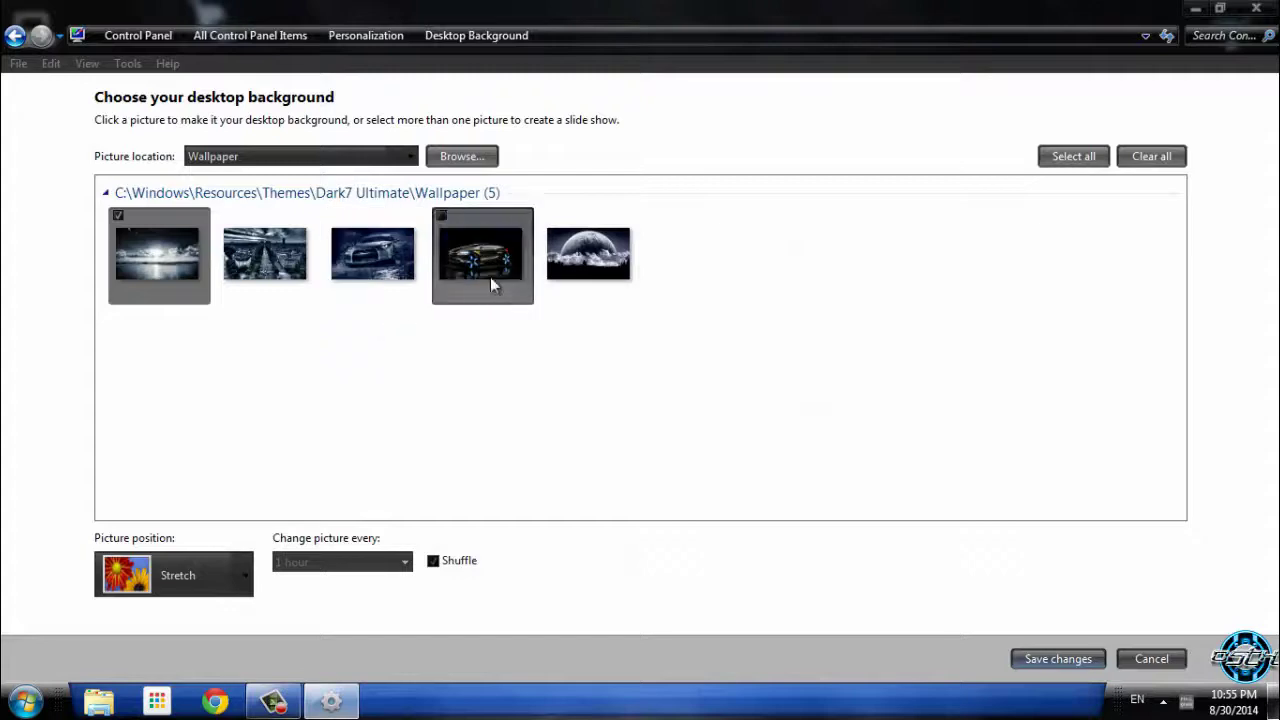
pyautogui.click(491, 285)
pyautogui.press('super+d')
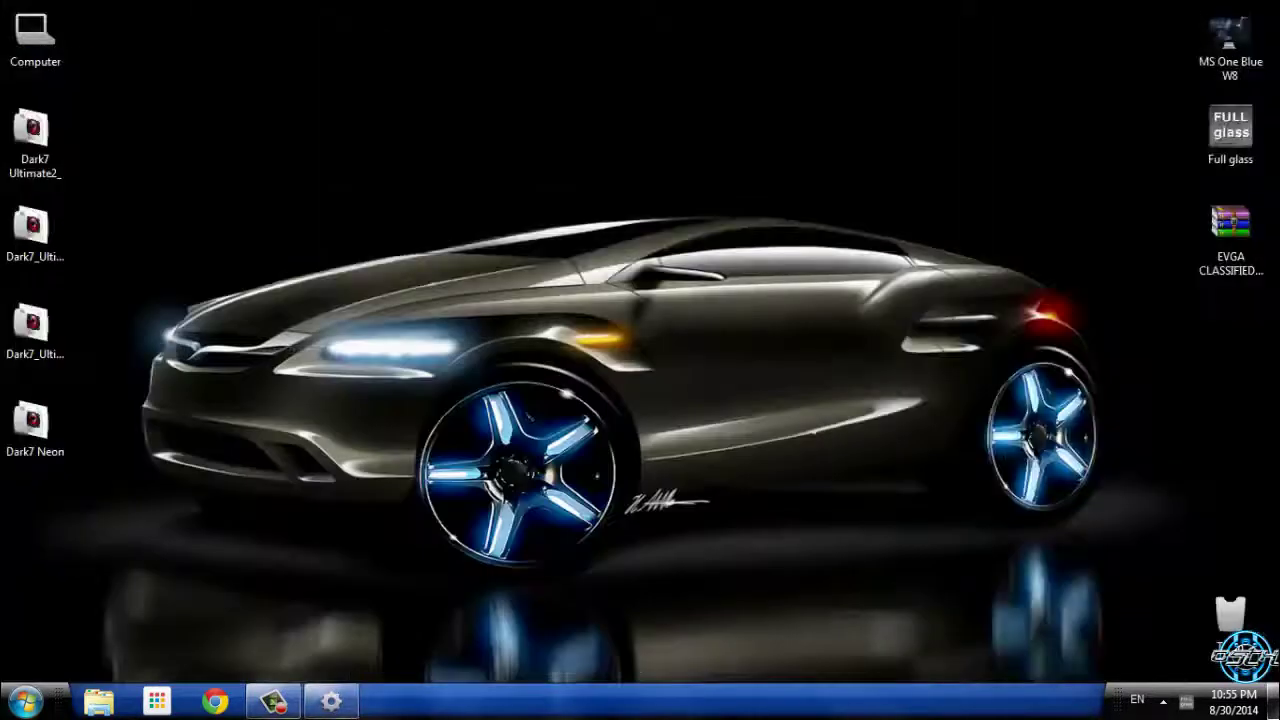
pyautogui.press('super')
pyautogui.click(33, 40)
pyautogui.doubleClick(33, 40)
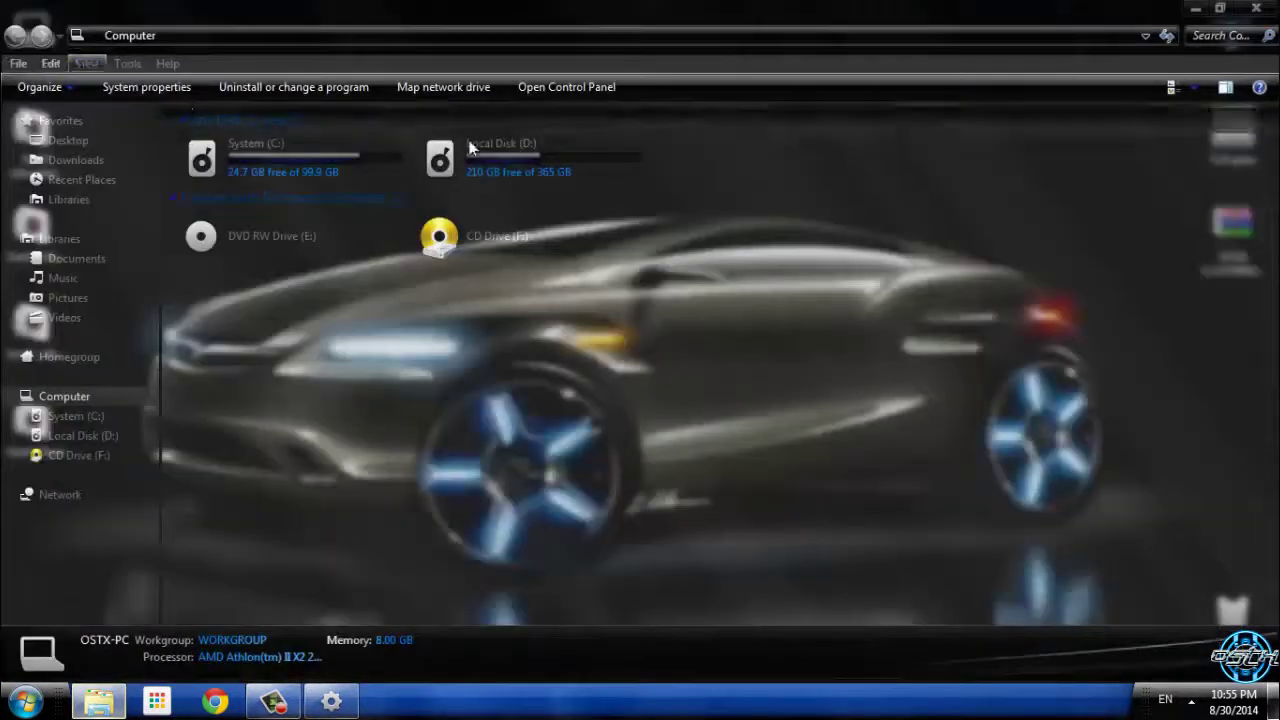
pyautogui.doubleClick(581, 27)
pyautogui.click(912, 52)
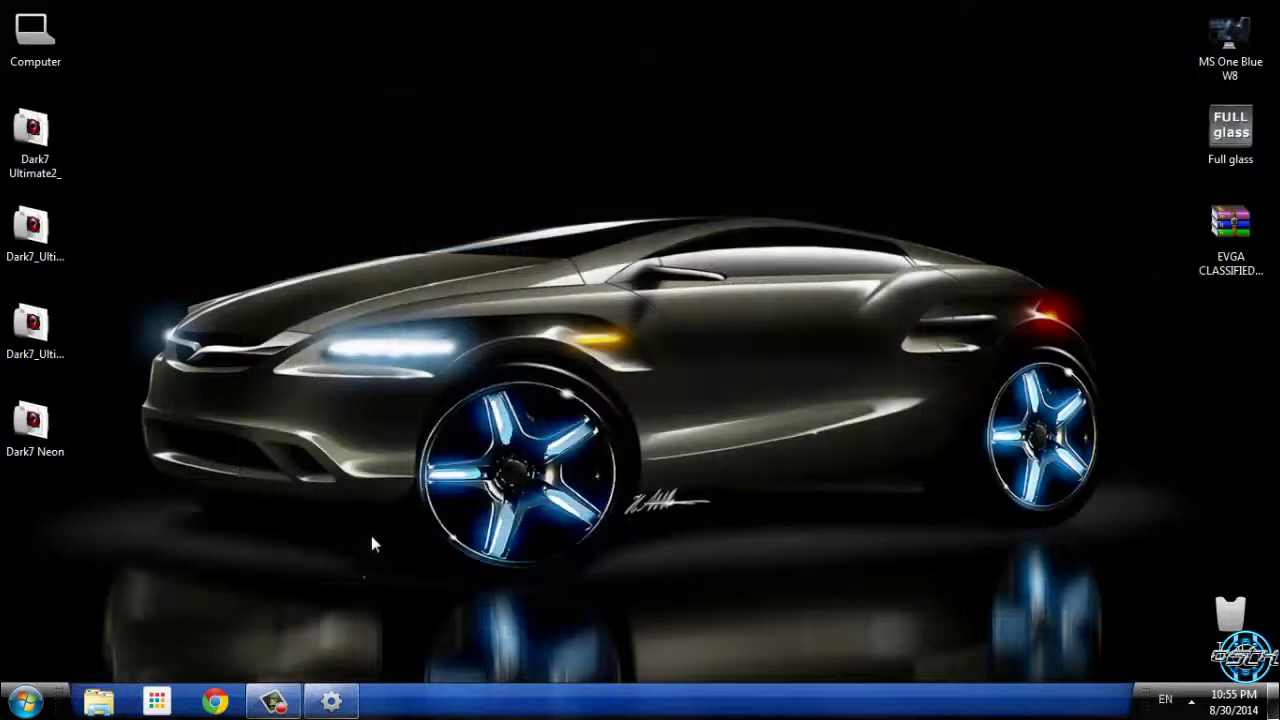
pyautogui.hotkey('alt', 'Tab')
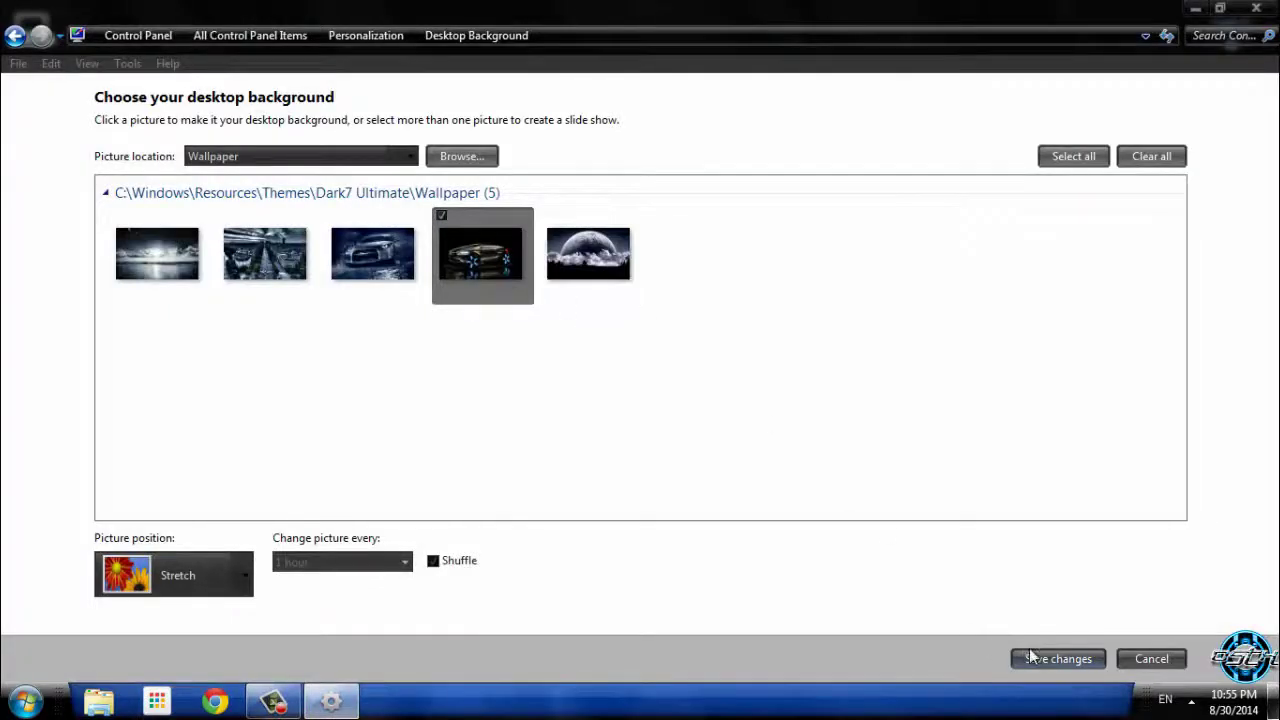
# Save the car background, apply Dark7 Ultimate, and view its seascape desktop.
pyautogui.click(1060, 659)
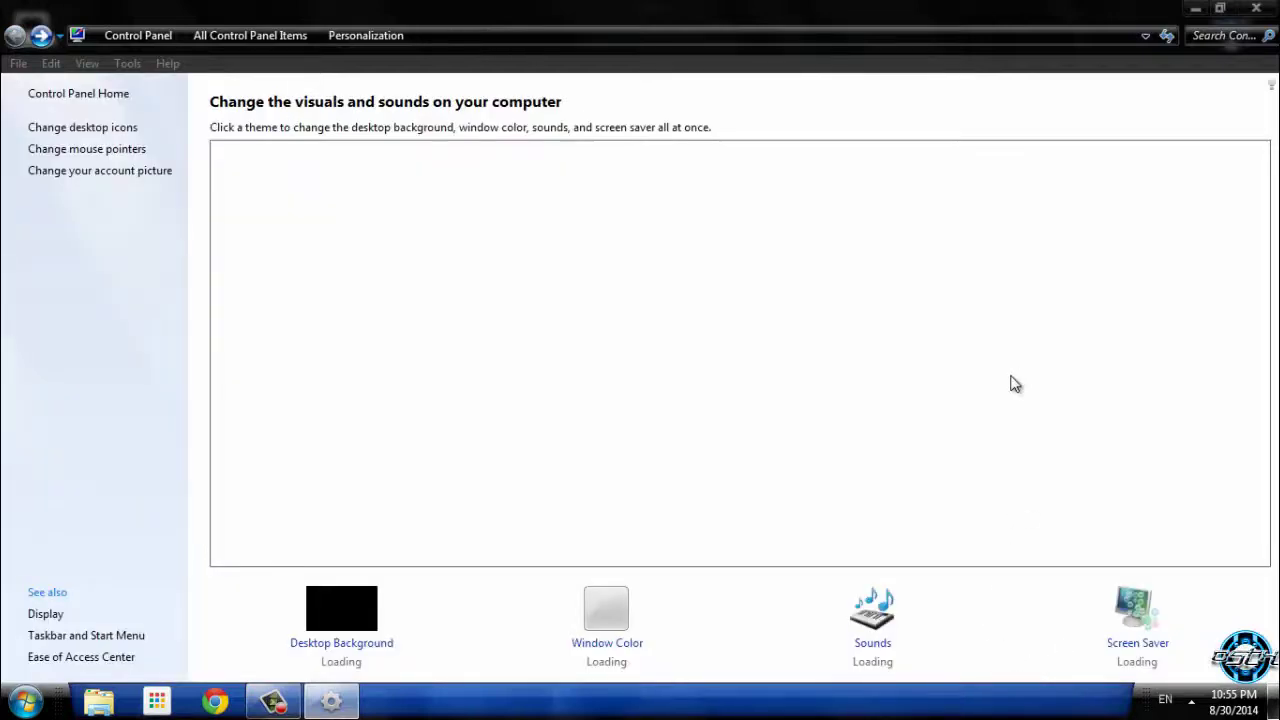
pyautogui.scroll(-5, 1010, 385)
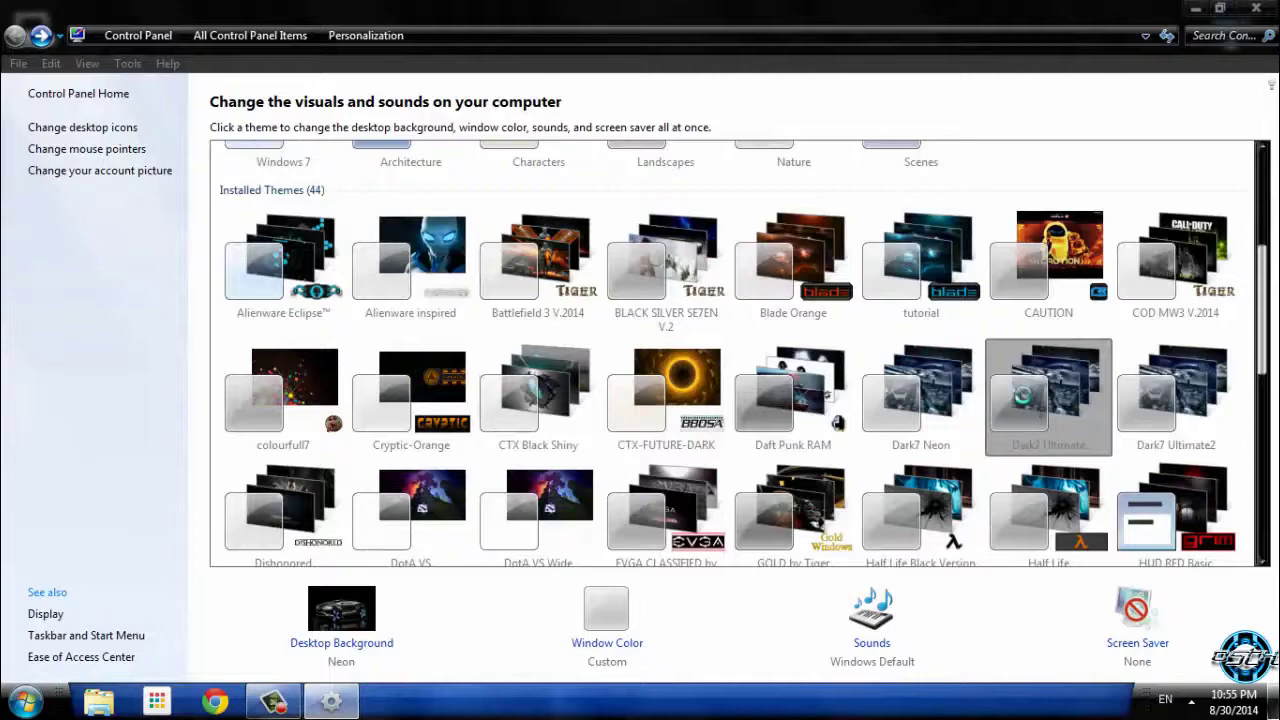
pyautogui.click(1001, 402)
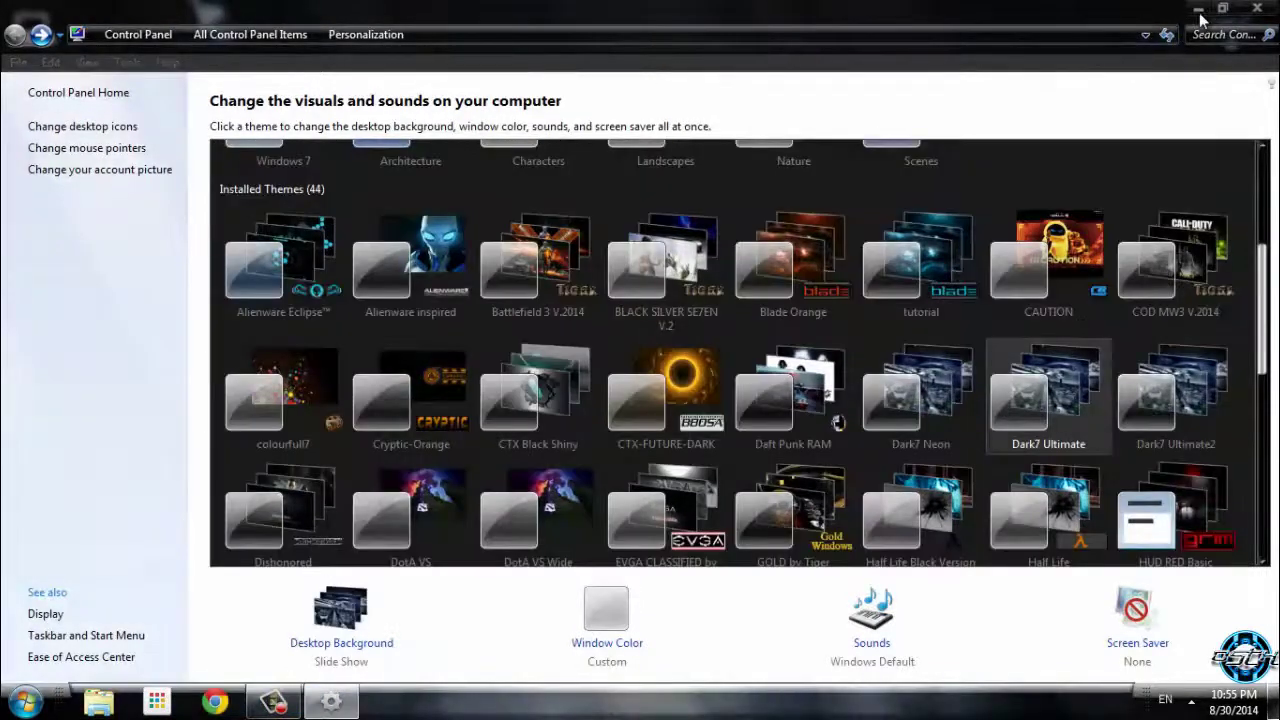
pyautogui.click(1199, 10)
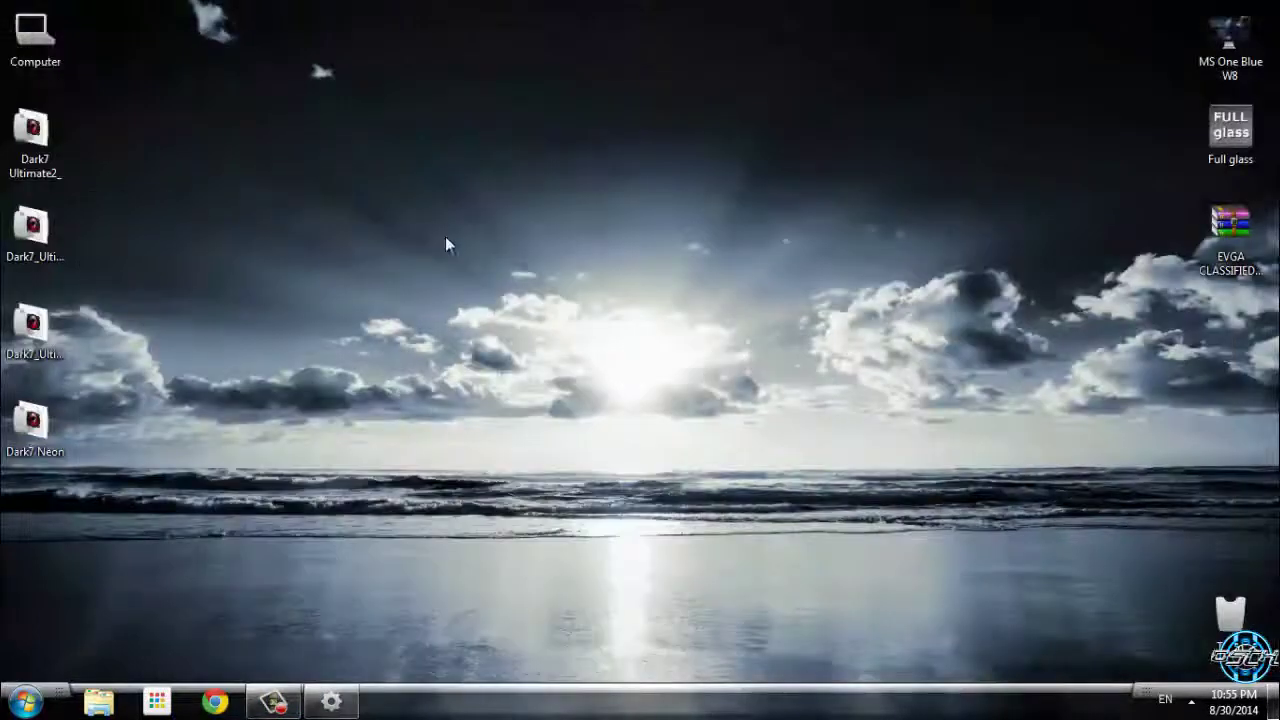
pyautogui.rightClick(434, 203)
# Preview Dark7 Ultimate on the Computer window in active and inactive states, then close it.
pyautogui.click(480, 344)
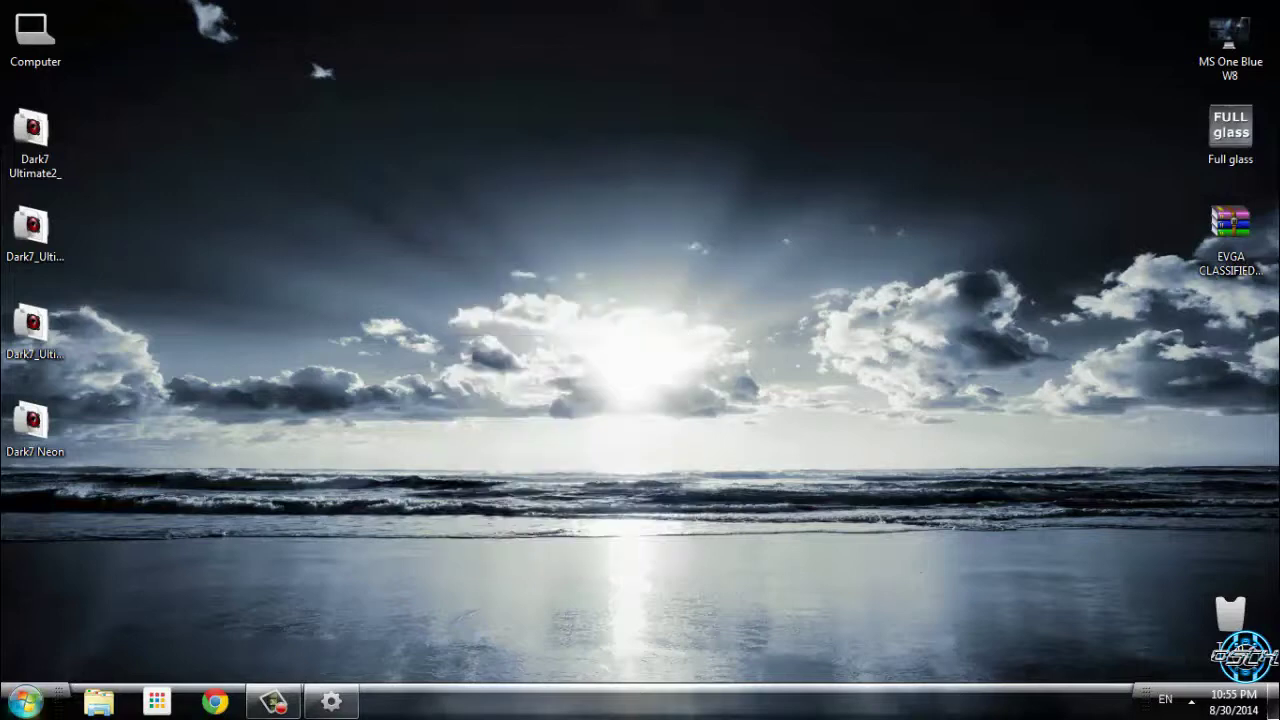
pyautogui.click(24, 700)
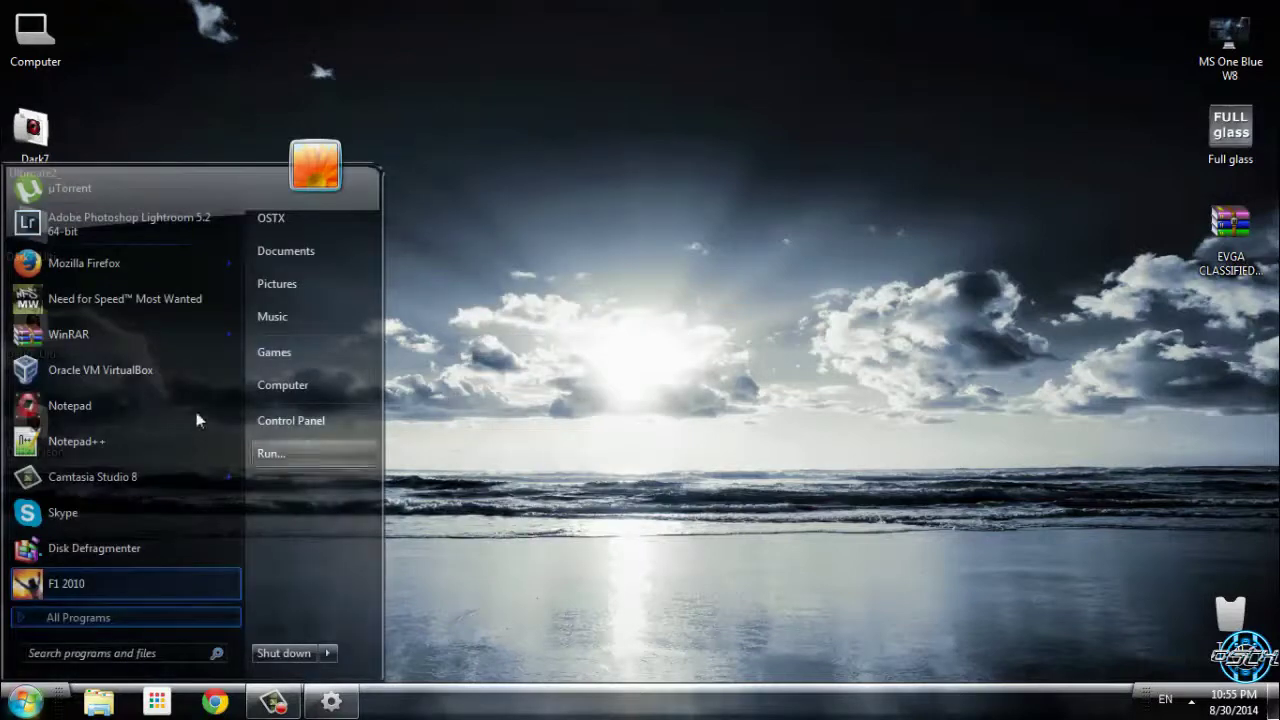
pyautogui.click(327, 395)
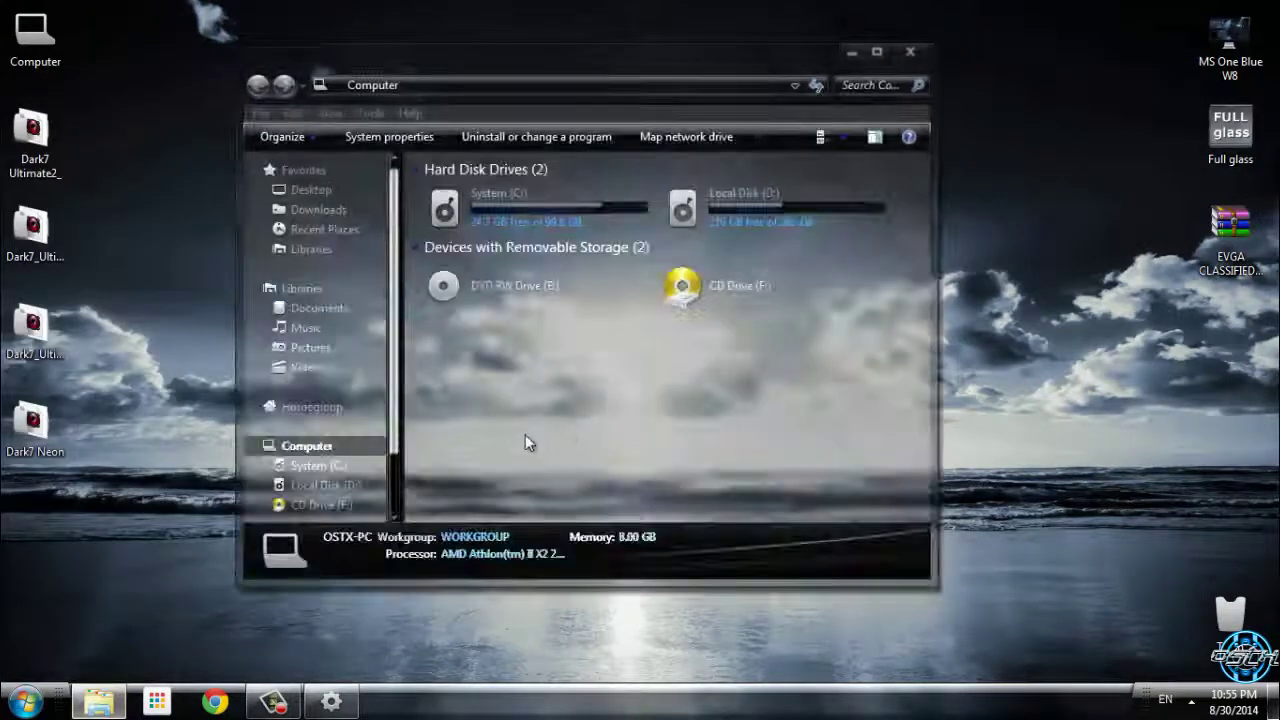
pyautogui.moveTo(431, 50); pyautogui.dragTo(535, 86)
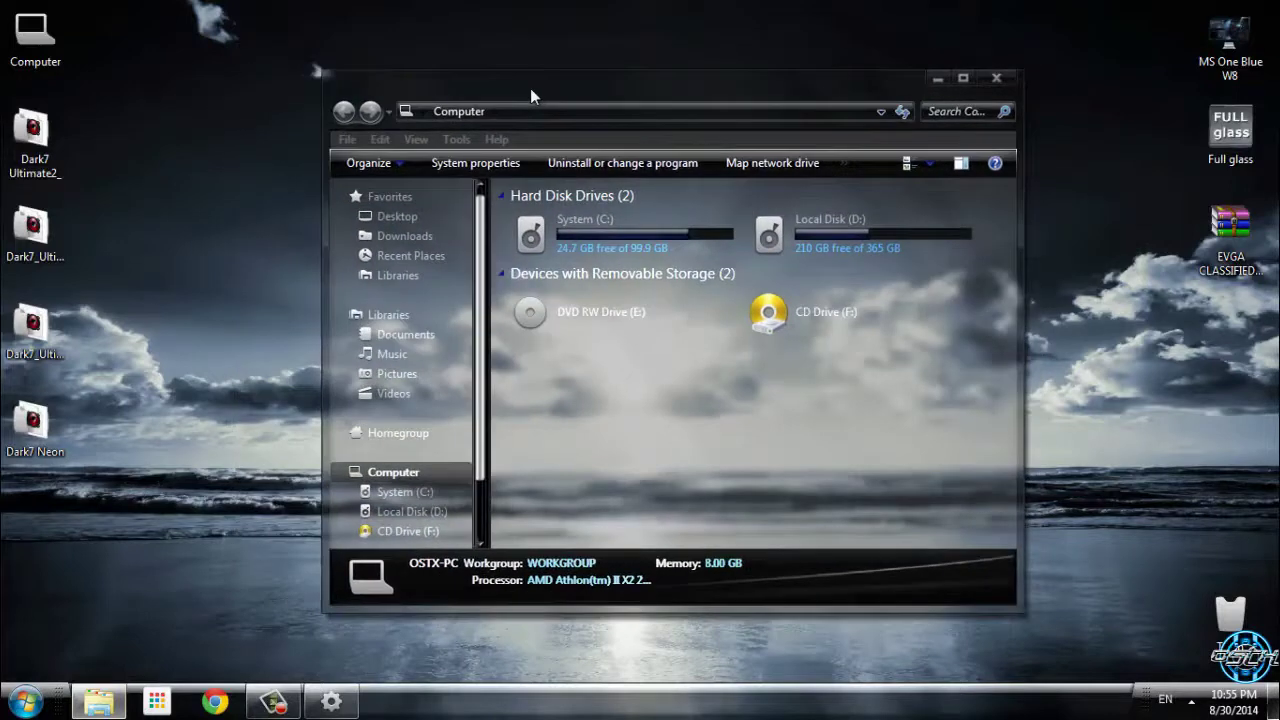
pyautogui.click(876, 712)
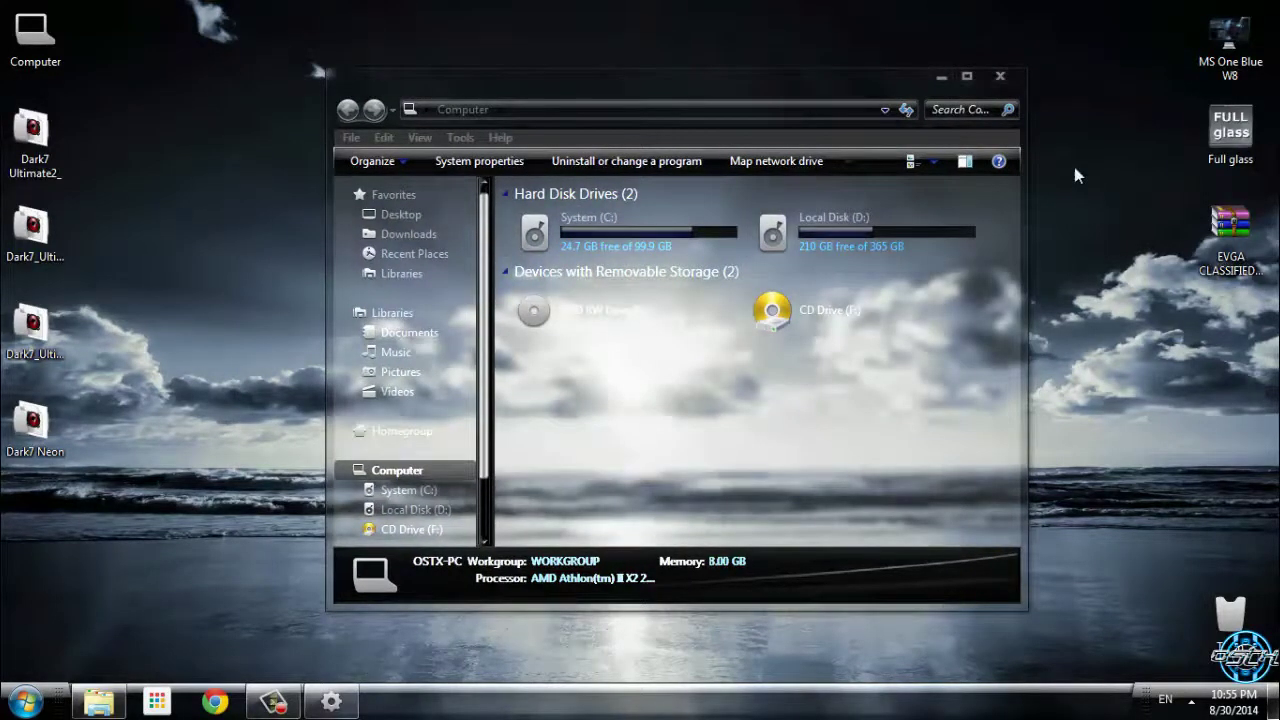
pyautogui.click(836, 370)
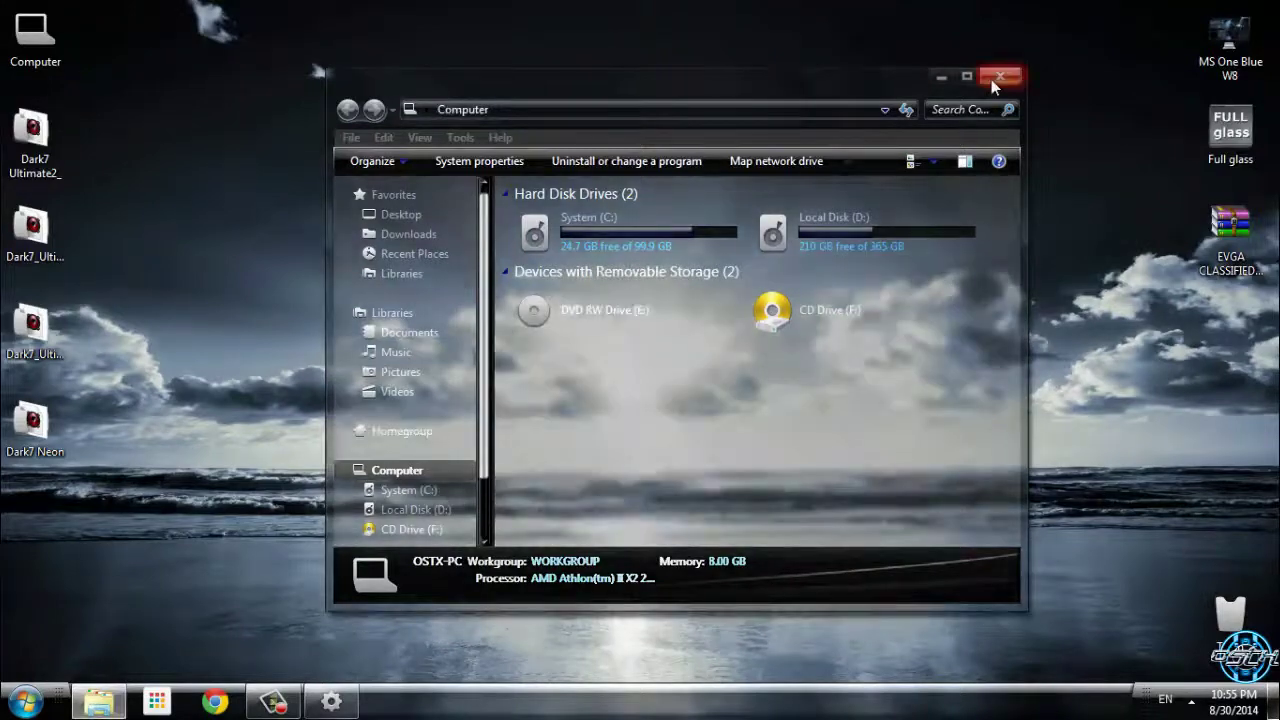
pyautogui.click(999, 77)
# Cycle the slide-show wallpapers past the moon and Paris street to the wet sports car, and return to Personalization.
pyautogui.rightClick(393, 579)
pyautogui.click(473, 461)
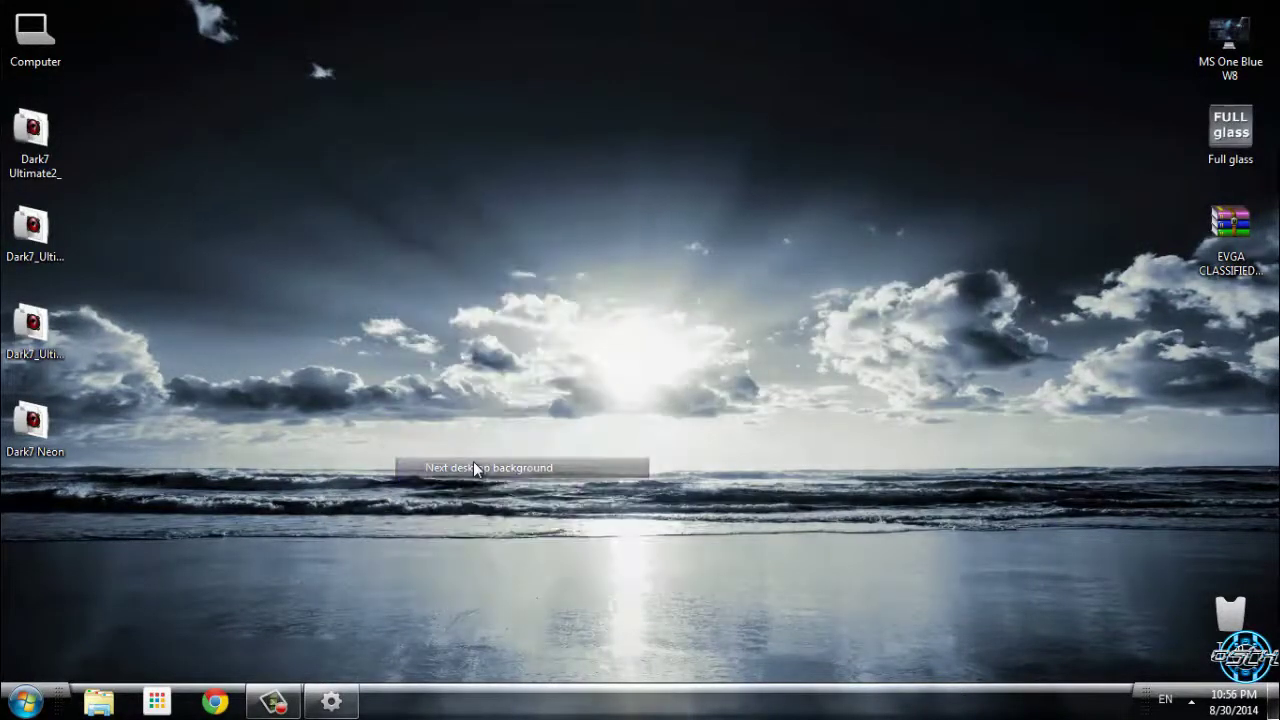
pyautogui.rightClick(473, 461)
pyautogui.click(530, 350)
pyautogui.rightClick(529, 350)
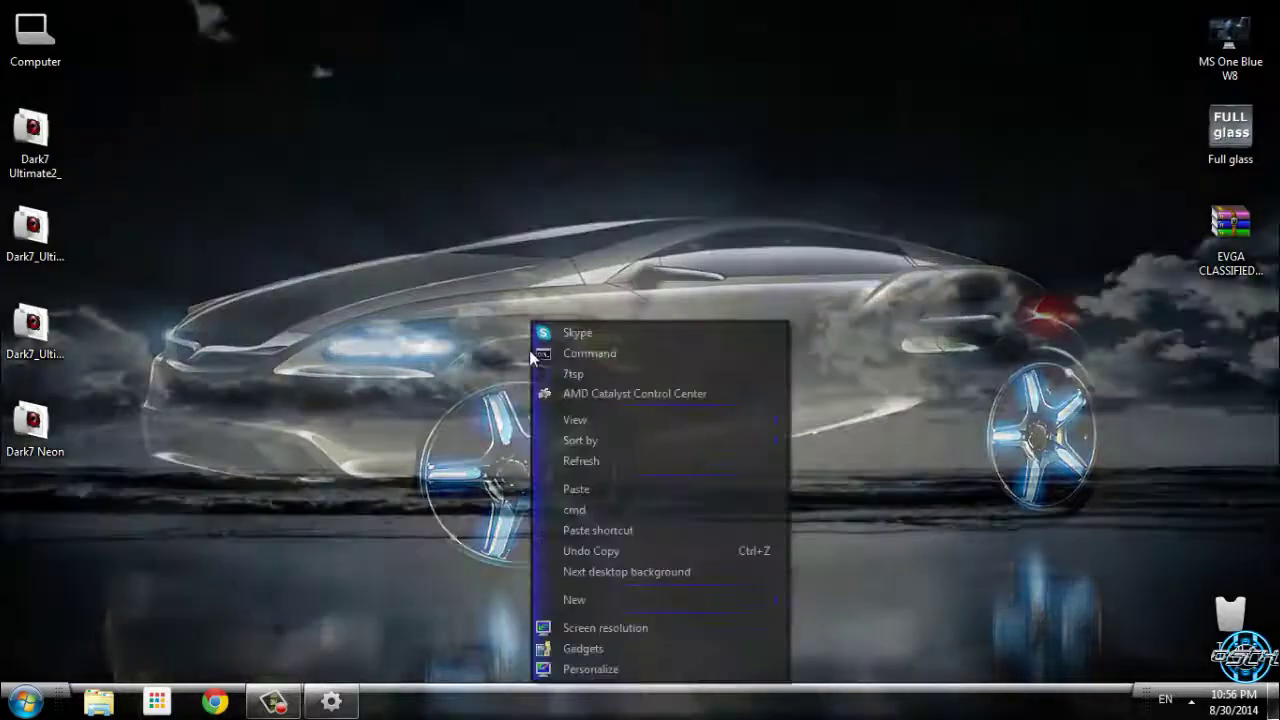
pyautogui.click(566, 571)
pyautogui.rightClick(416, 562)
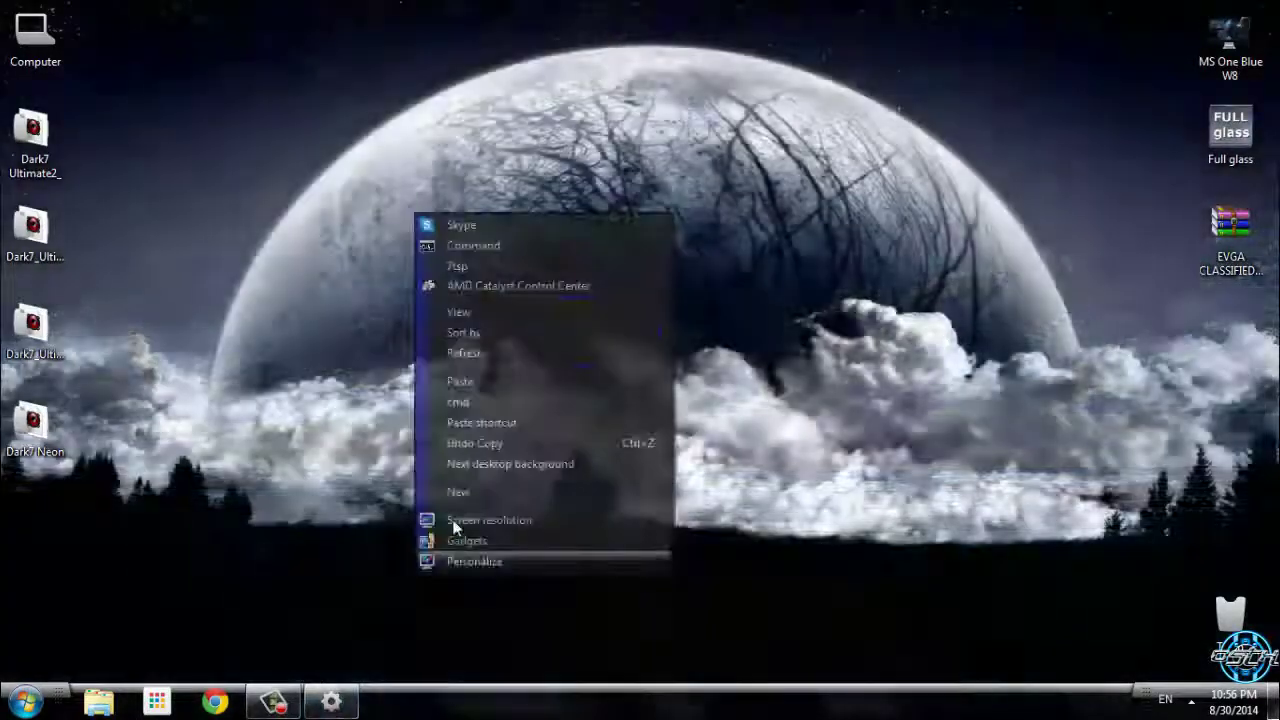
pyautogui.click(485, 463)
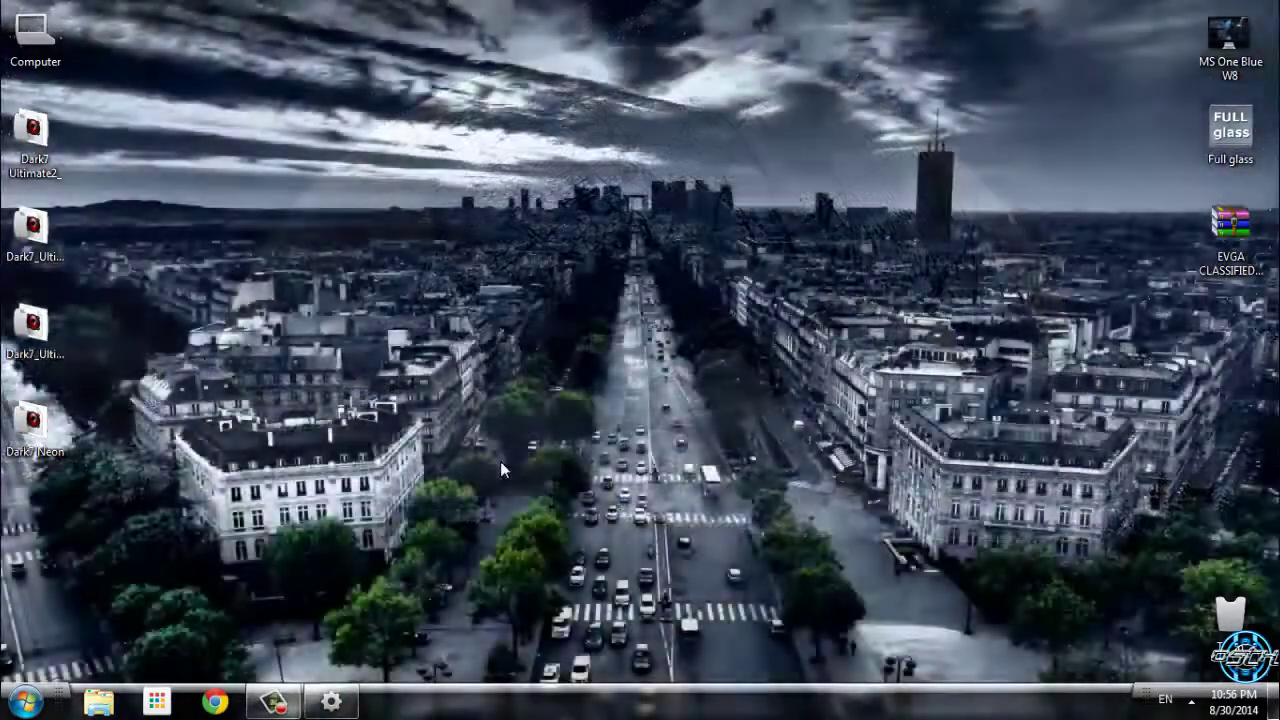
pyautogui.rightClick(500, 461)
pyautogui.click(530, 348)
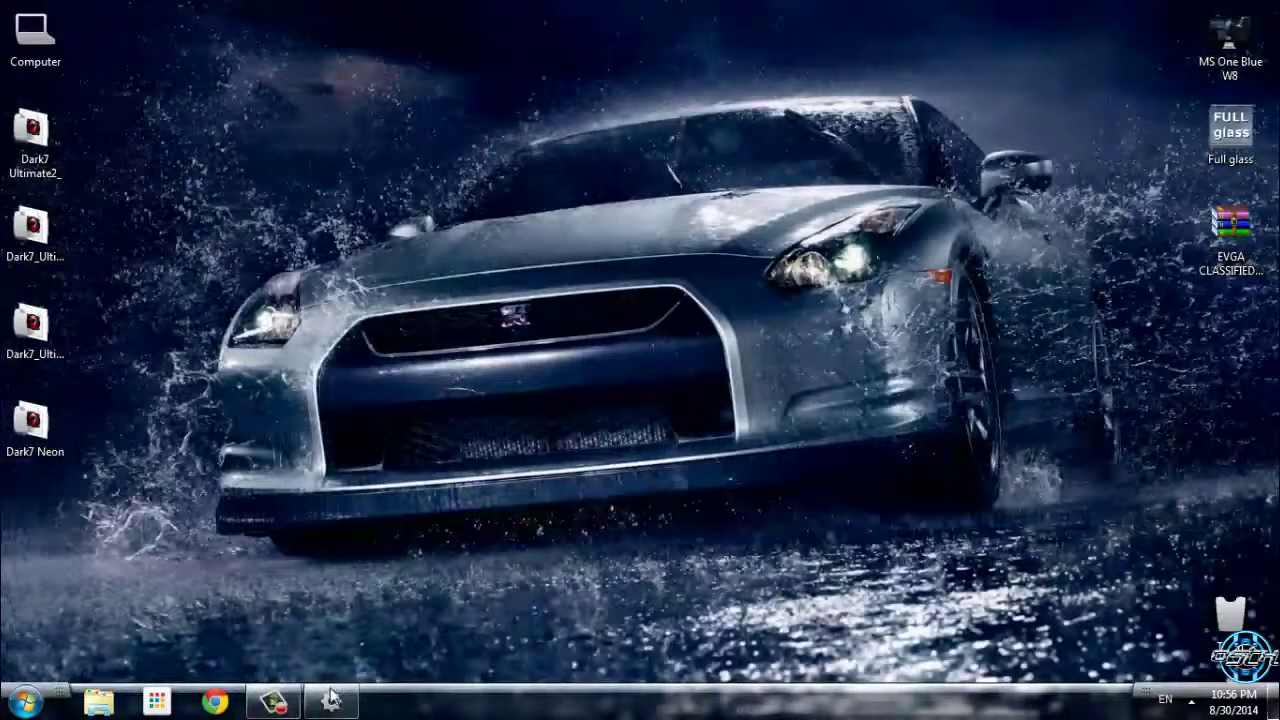
pyautogui.click(331, 700)
# Apply the Dark7 Ultimate2 theme and close the maximized Personalization window.
pyautogui.scroll(-4, 591, 477)
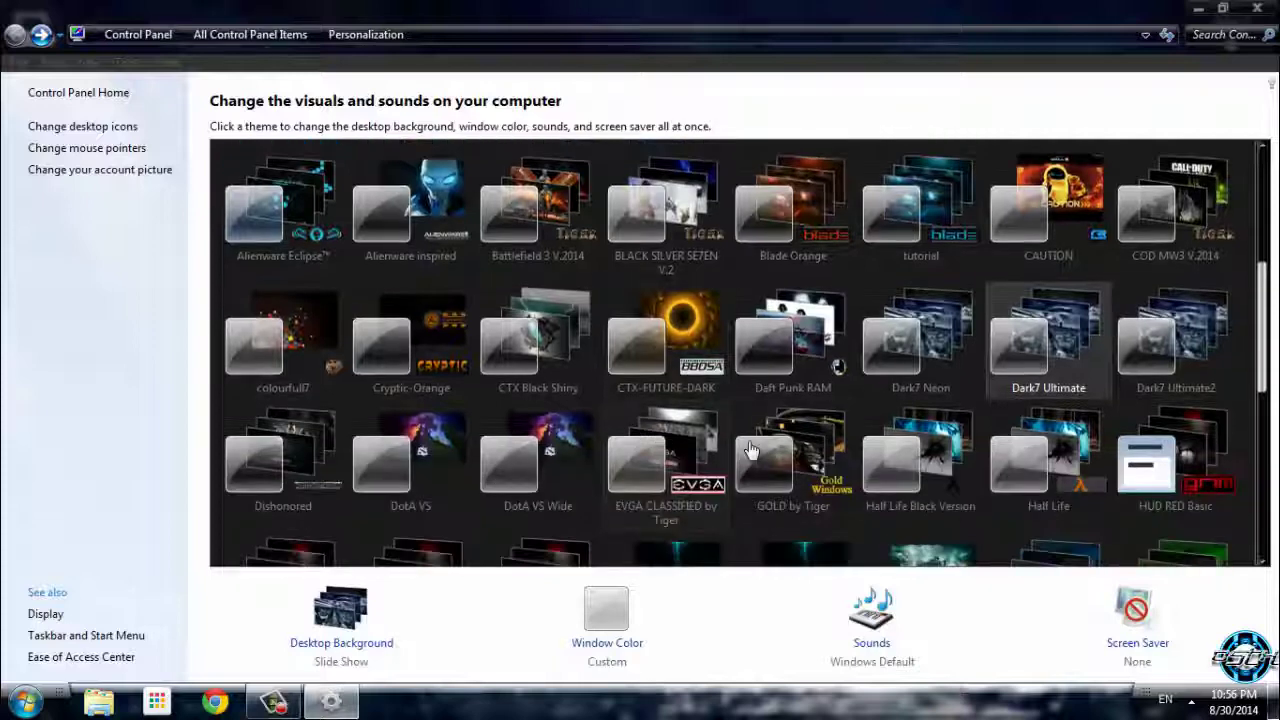
pyautogui.click(1175, 350)
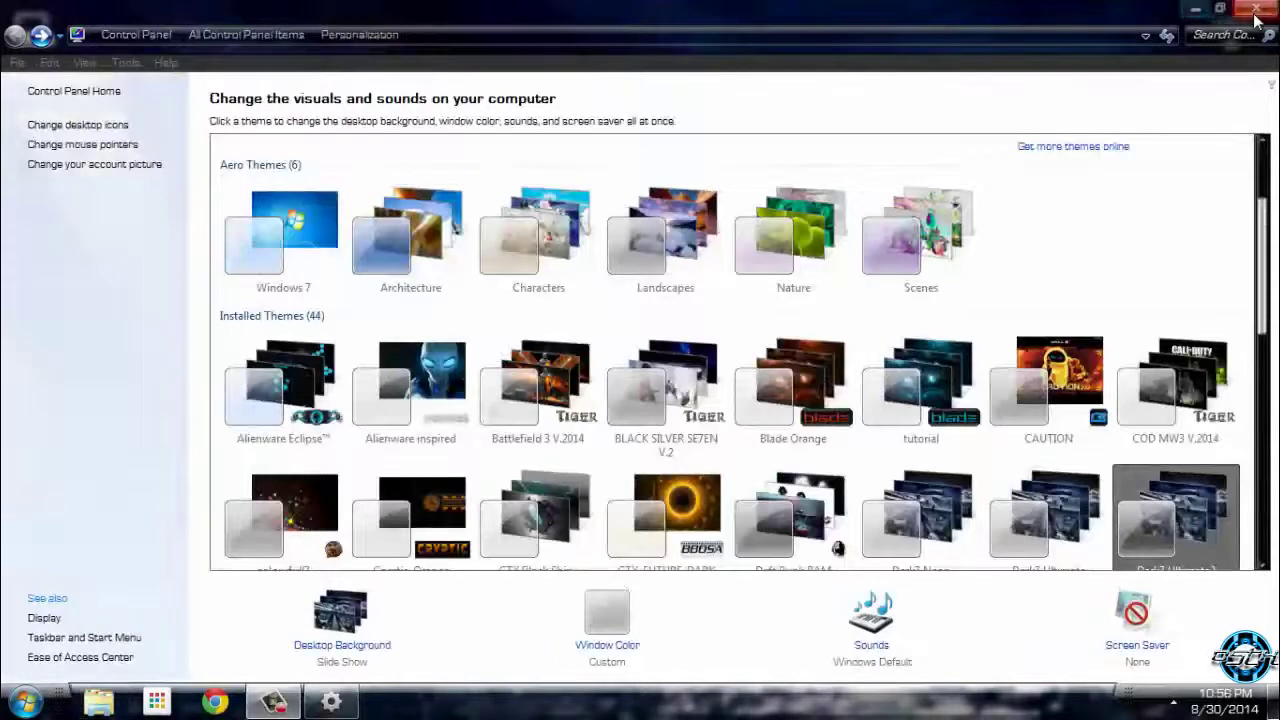
pyautogui.click(1256, 16)
pyautogui.rightClick(514, 241)
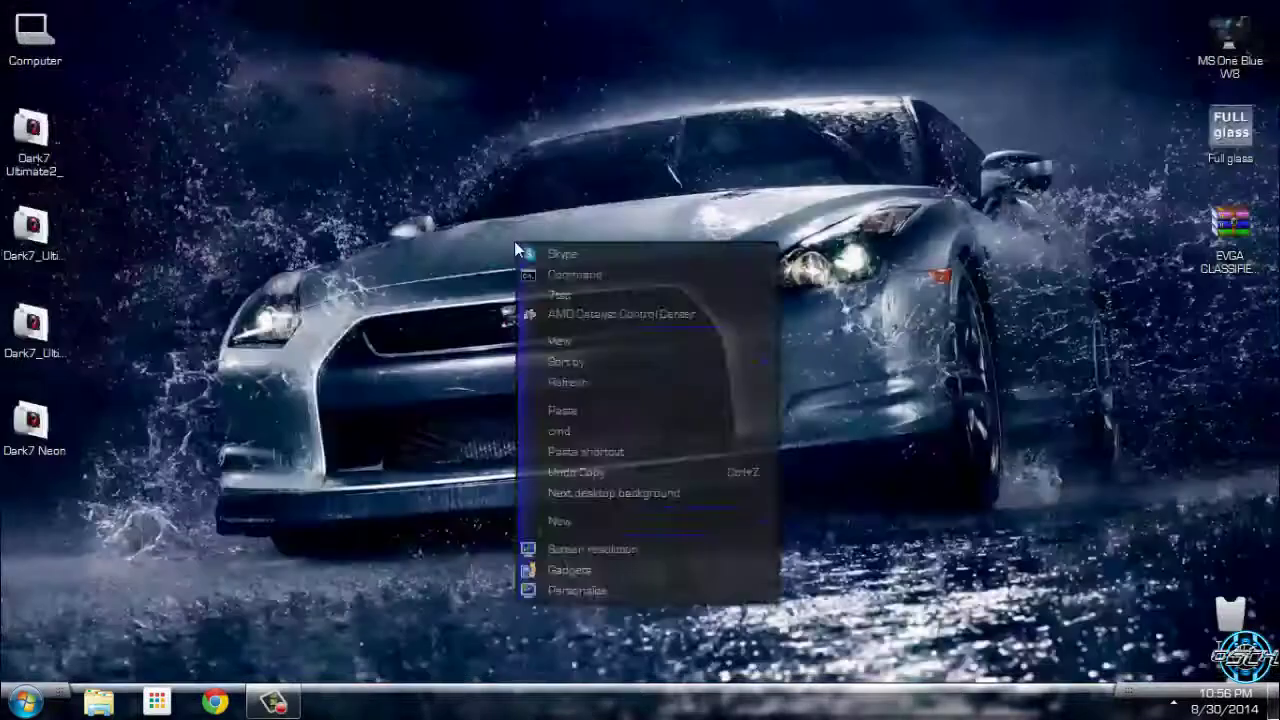
# Advance the wallpaper, then open and arrange the Computer and Control Panel windows.
pyautogui.click(592, 494)
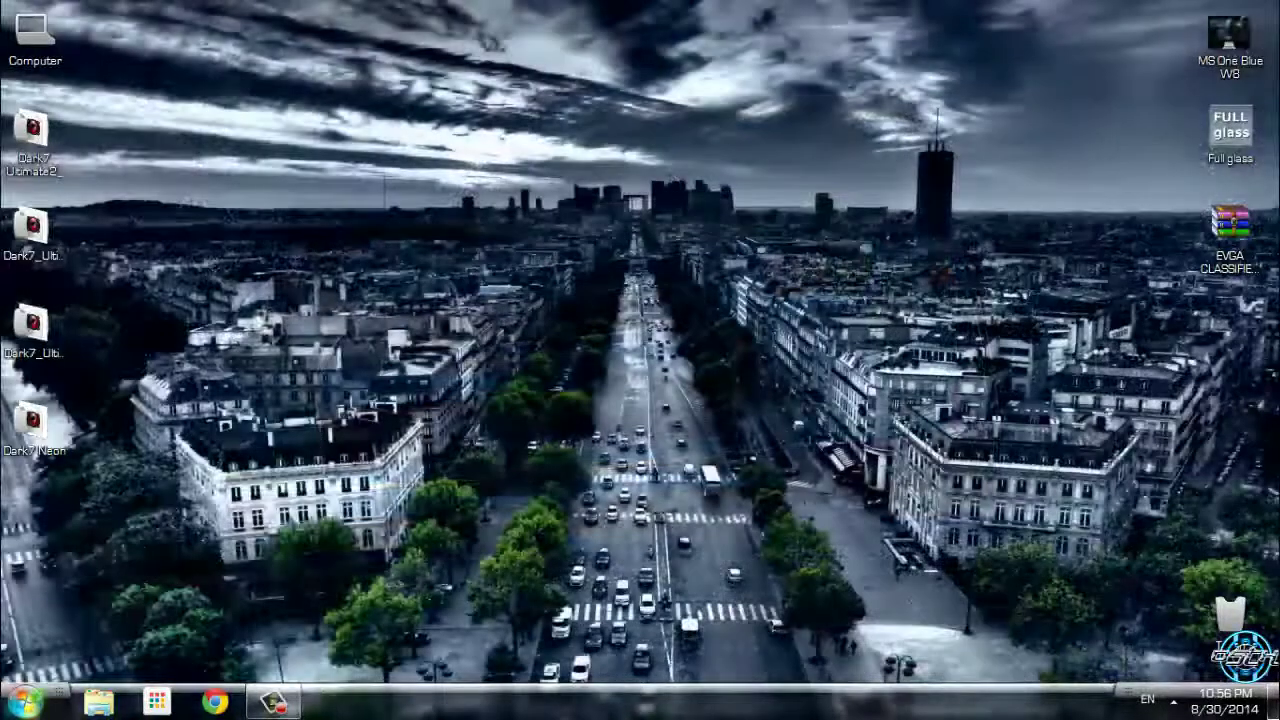
pyautogui.press('super')
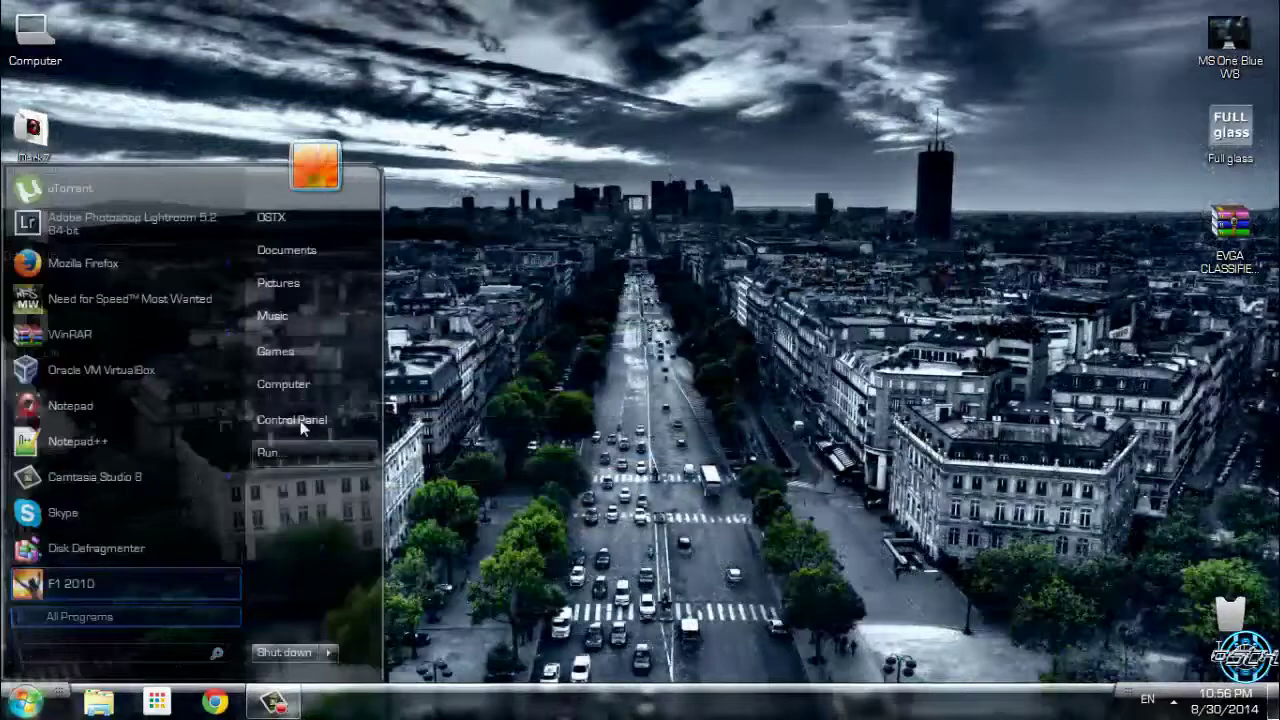
pyautogui.click(315, 383)
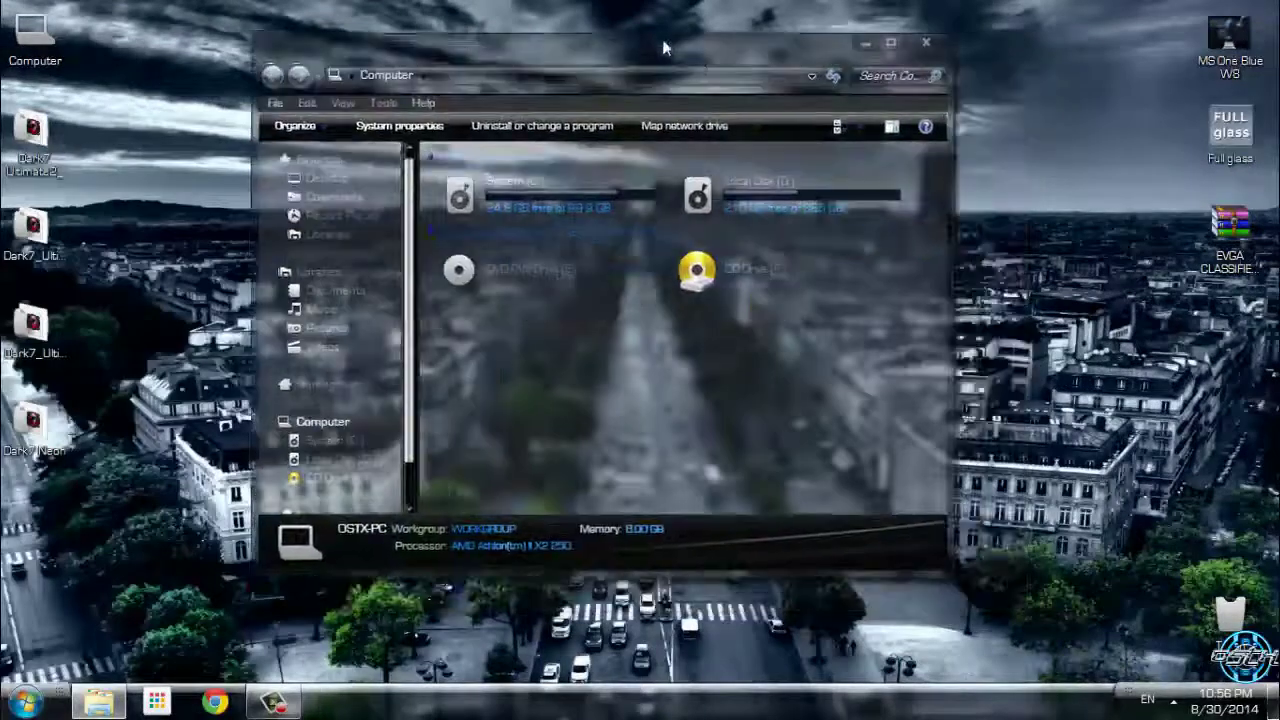
pyautogui.click(25, 702)
pyautogui.click(289, 428)
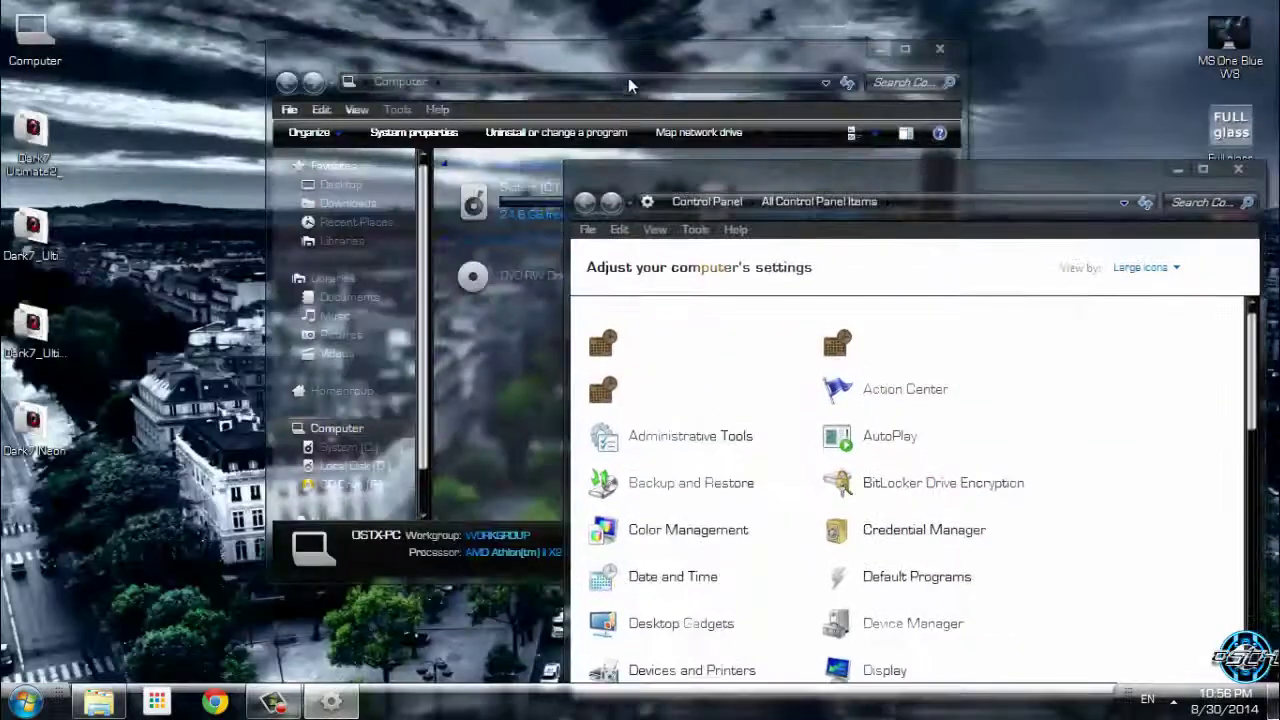
pyautogui.click(628, 77)
pyautogui.moveTo(1080, 178); pyautogui.dragTo(1096, 126)
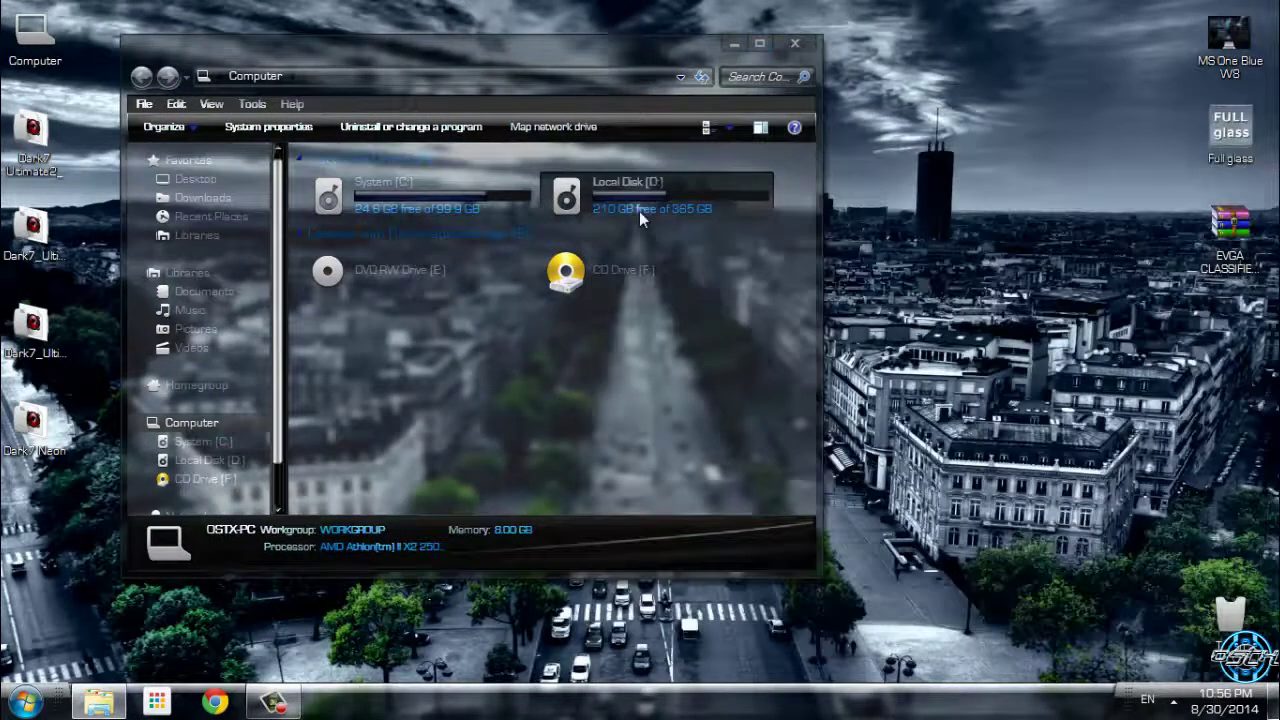
# Open System (C:), select all 9 items, close the windows and advance the wallpaper twice.
pyautogui.doubleClick(458, 200)
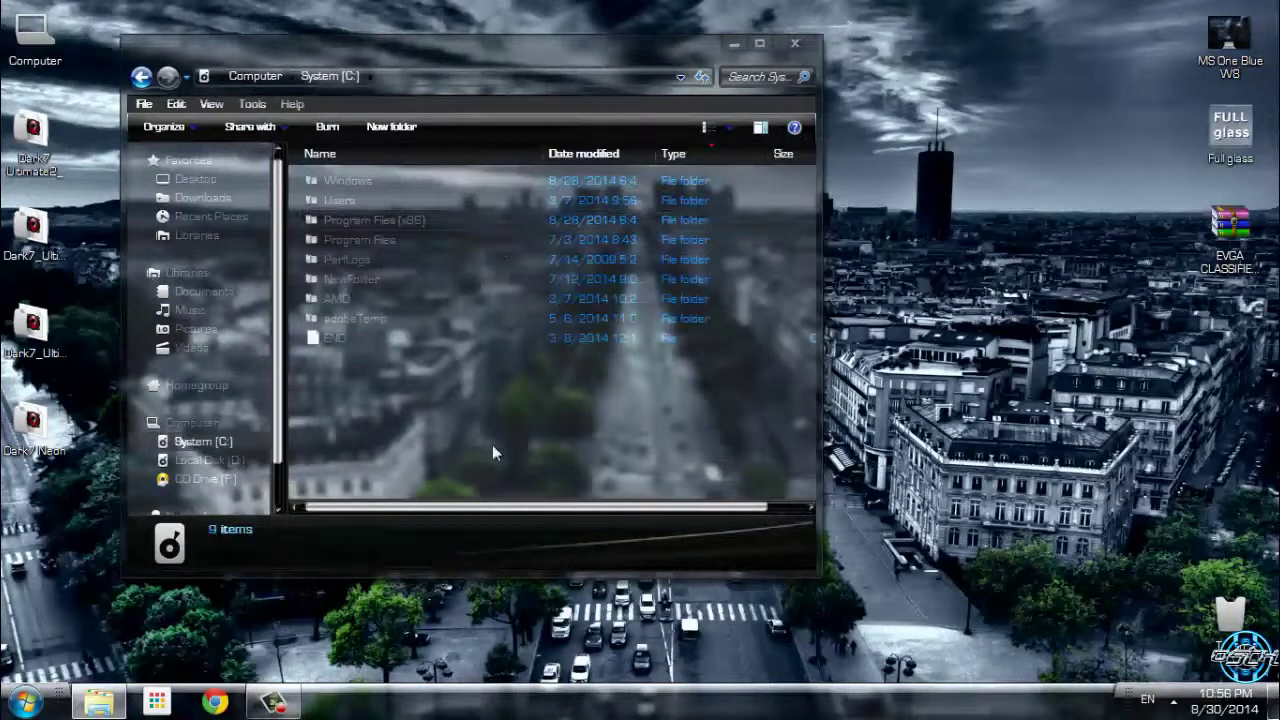
pyautogui.moveTo(492, 444); pyautogui.dragTo(795, 139)
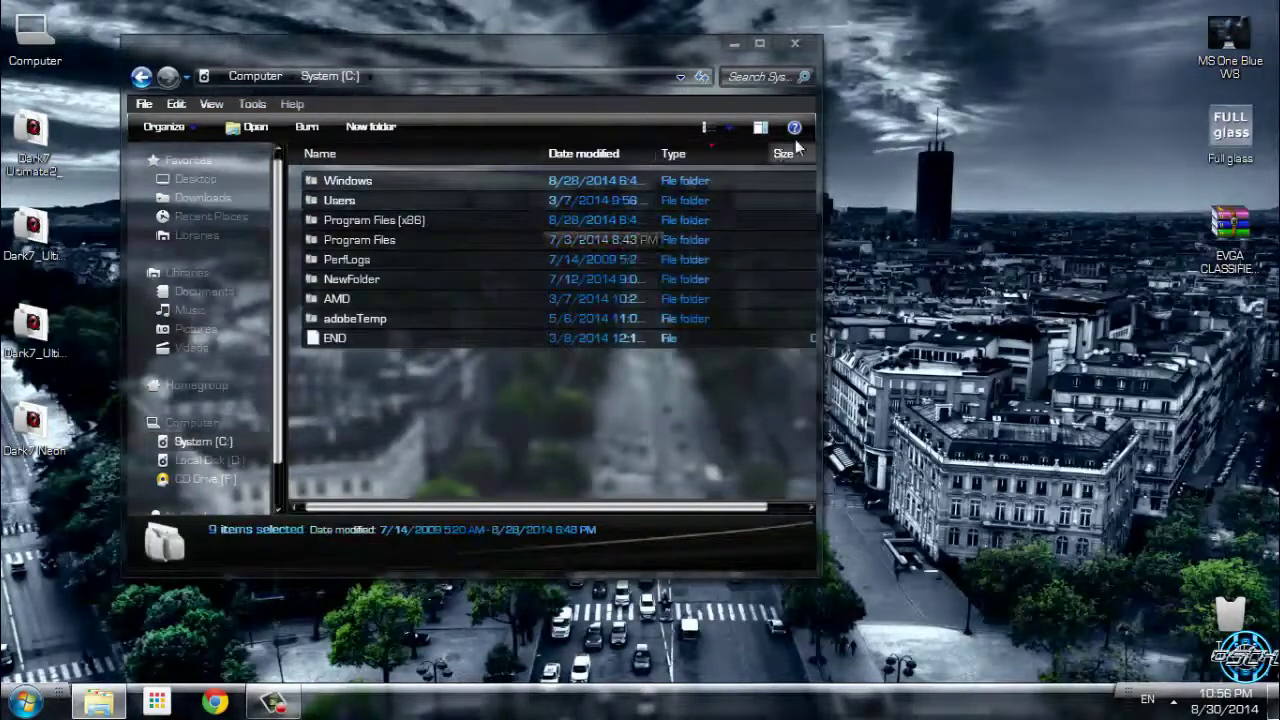
pyautogui.click(795, 43)
pyautogui.rightClick(482, 258)
pyautogui.click(531, 511)
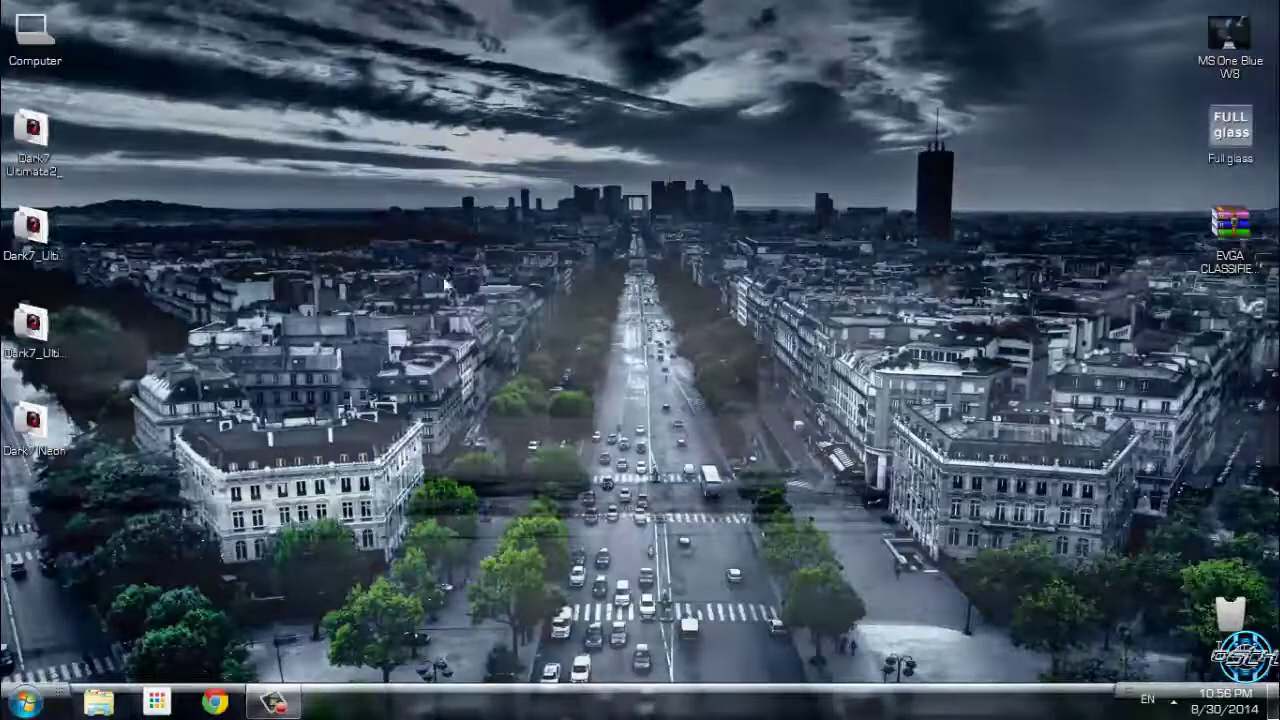
pyautogui.rightClick(434, 240)
pyautogui.click(481, 493)
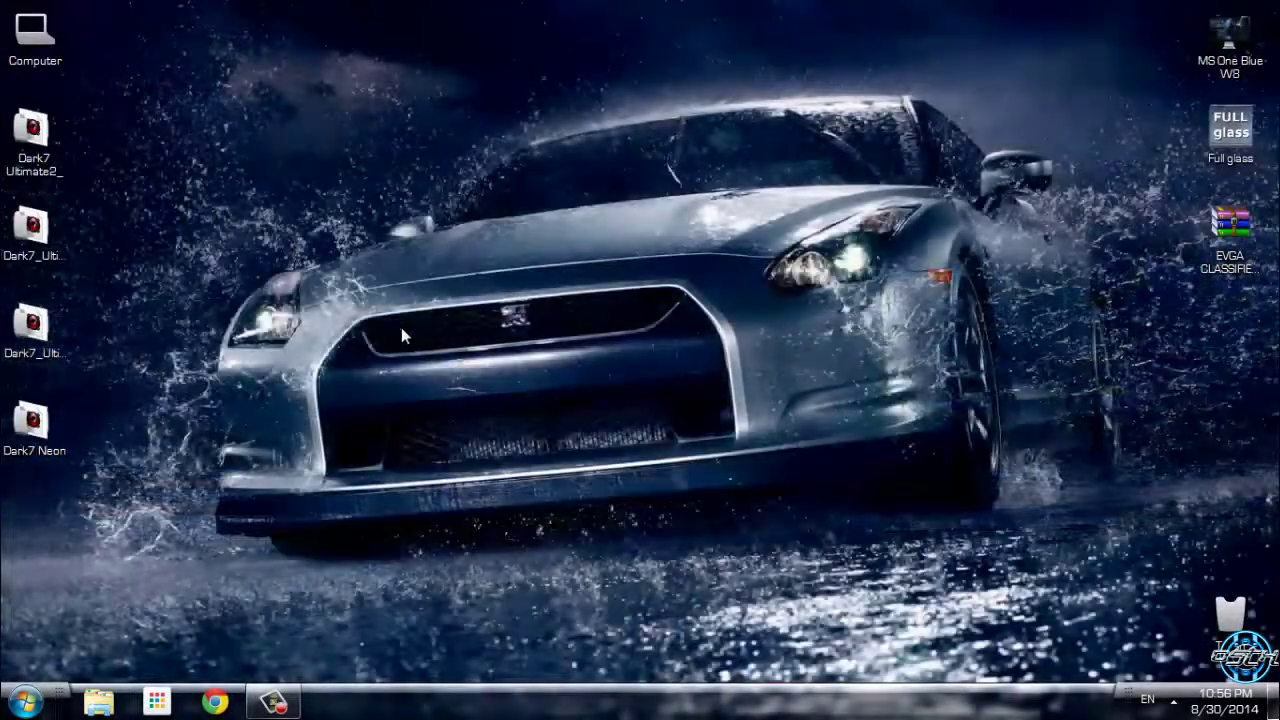
# Switch the wallpaper to the moon image and select the Dark7_Ultimate_Eurostile theme file.
pyautogui.rightClick(412, 167)
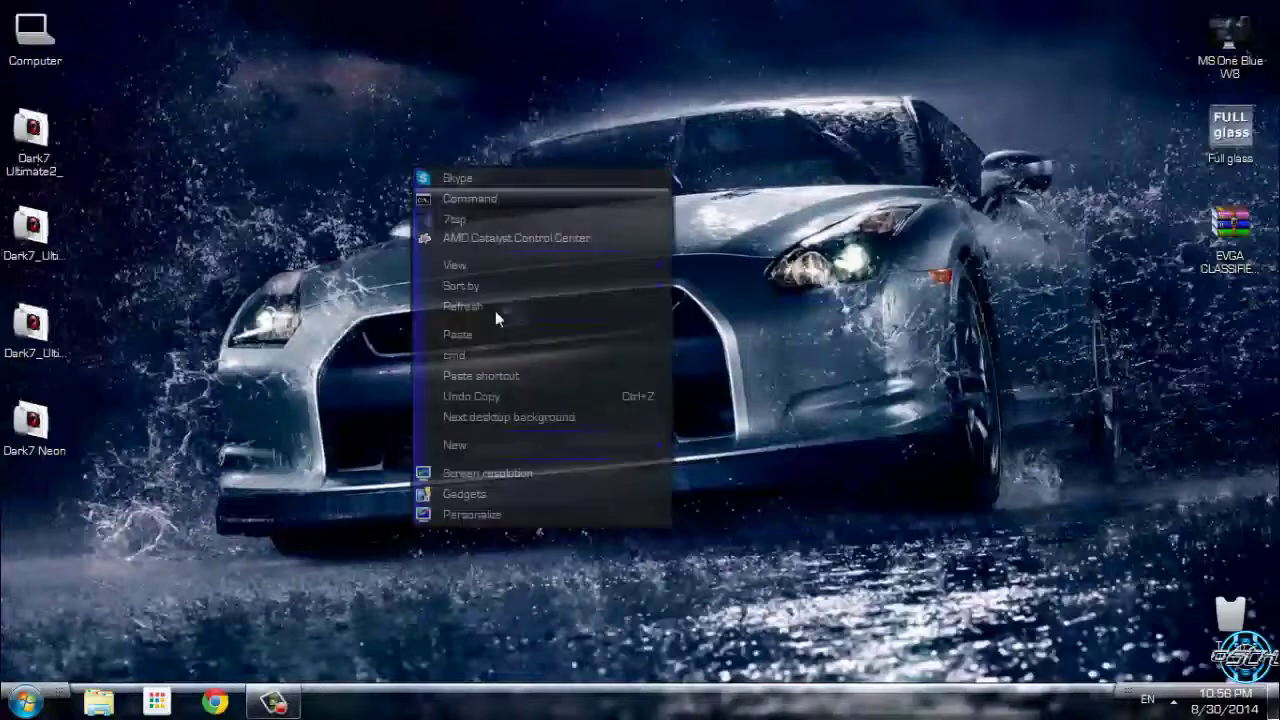
pyautogui.click(486, 416)
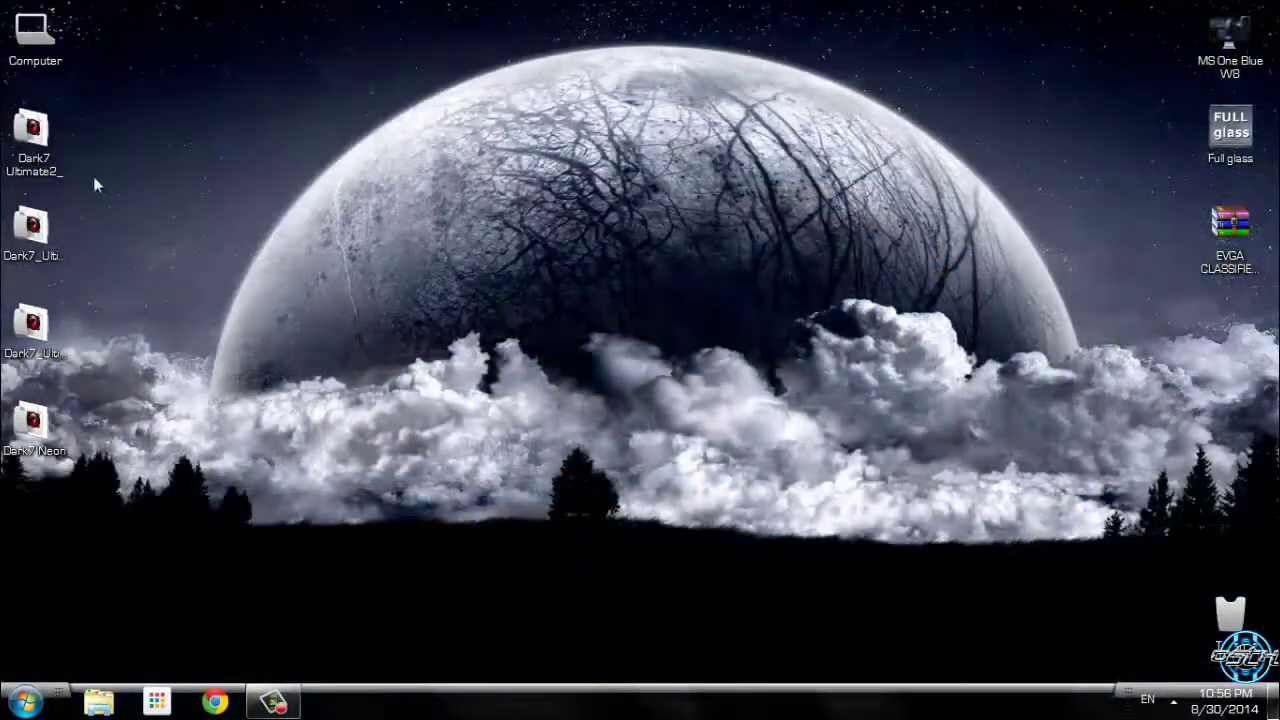
pyautogui.moveTo(114, 122); pyautogui.dragTo(198, 414)
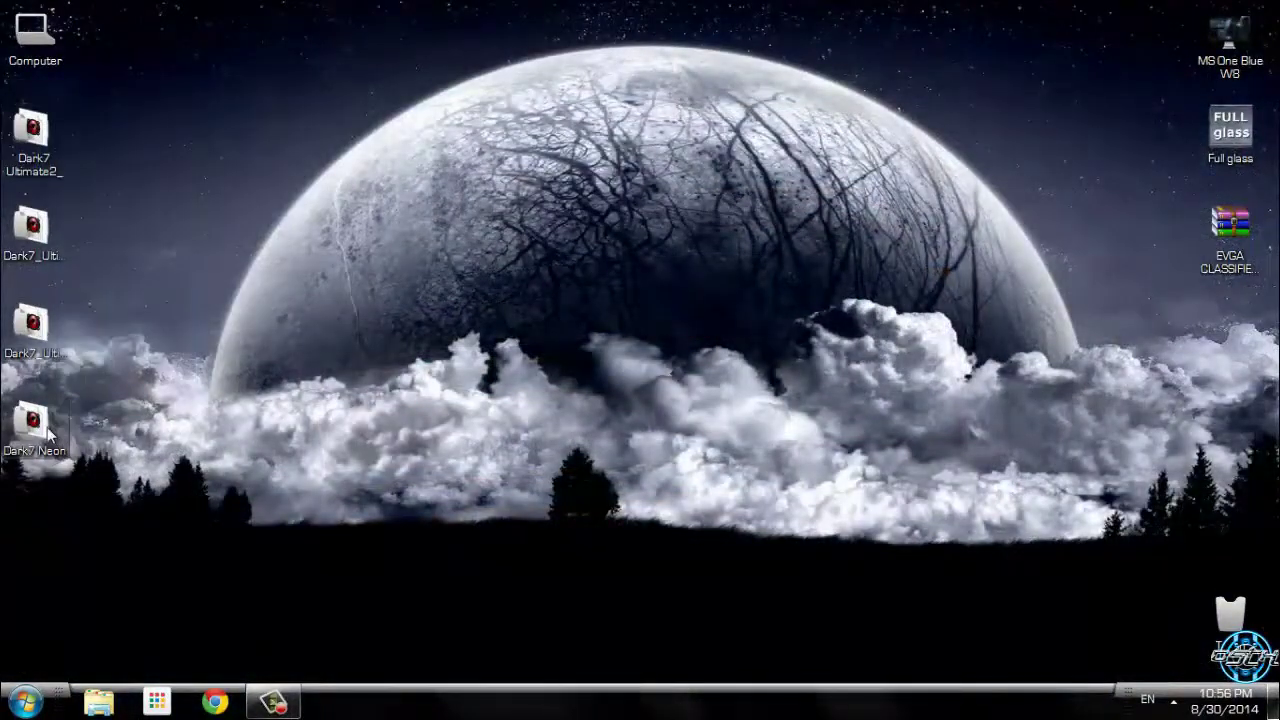
pyautogui.click(51, 332)
# Advance the wallpaper to the dark concept car and open the Personalization settings.
pyautogui.rightClick(371, 328)
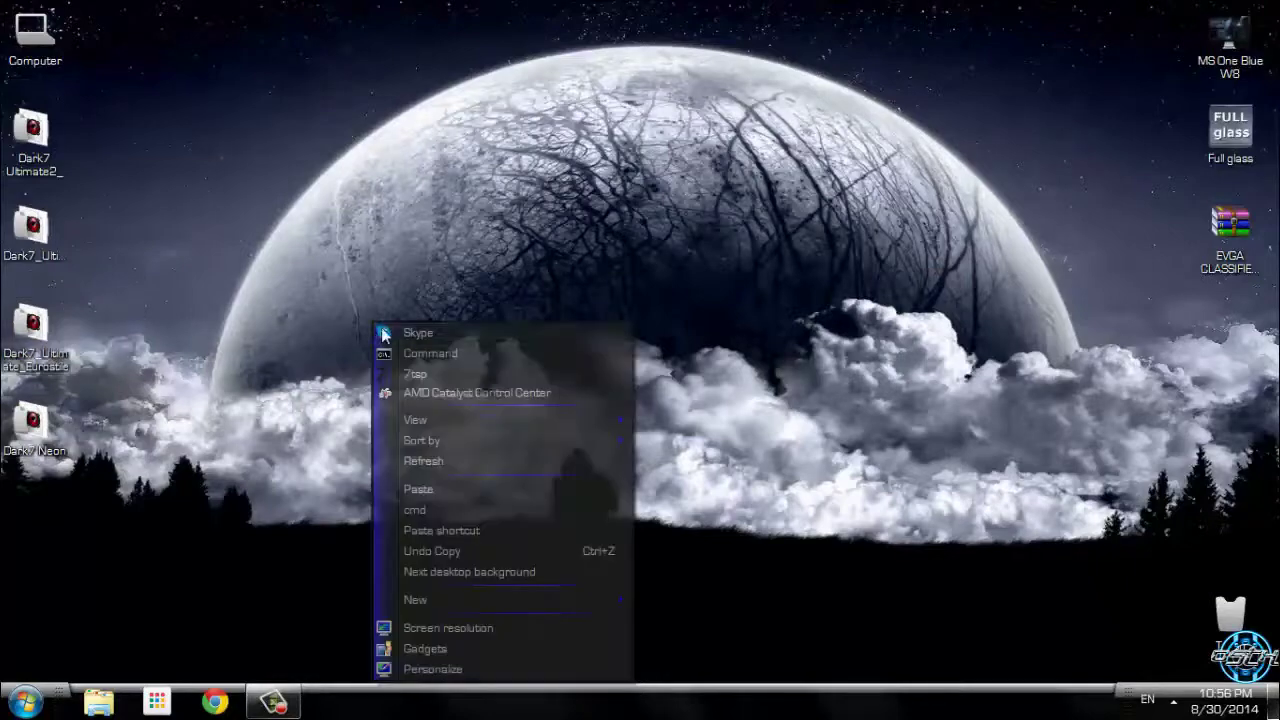
pyautogui.click(435, 562)
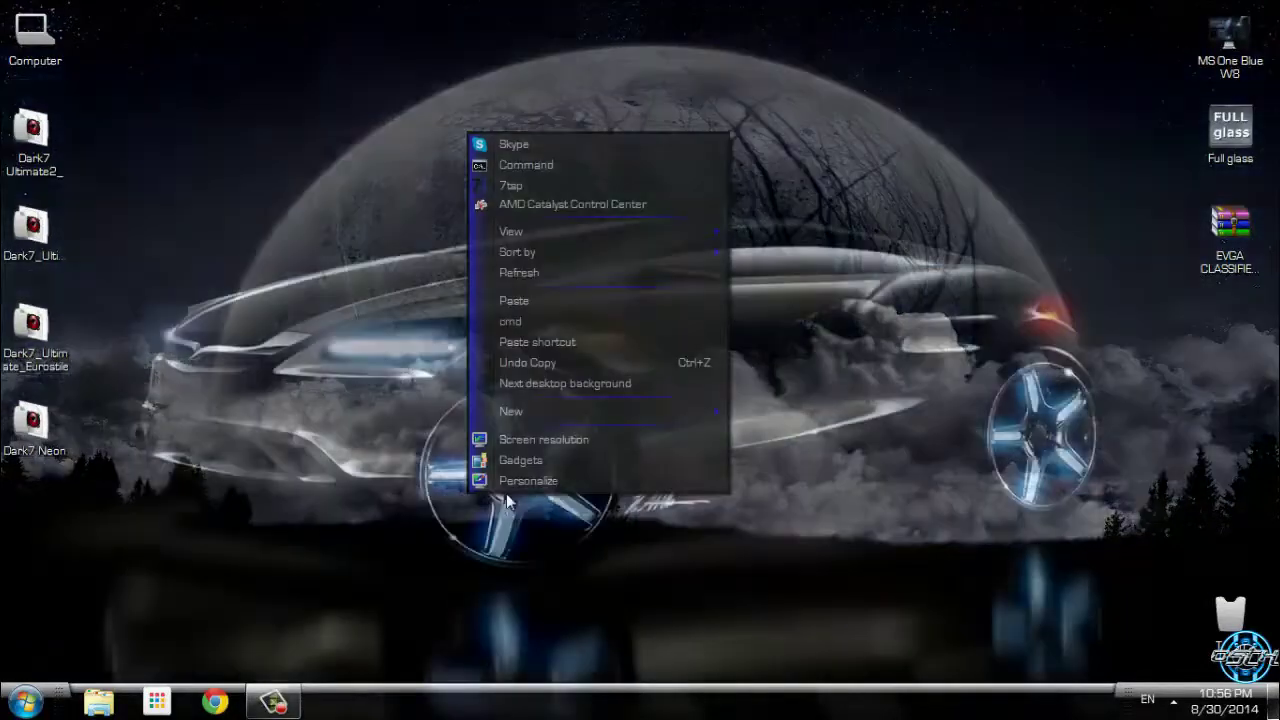
pyautogui.press('super')
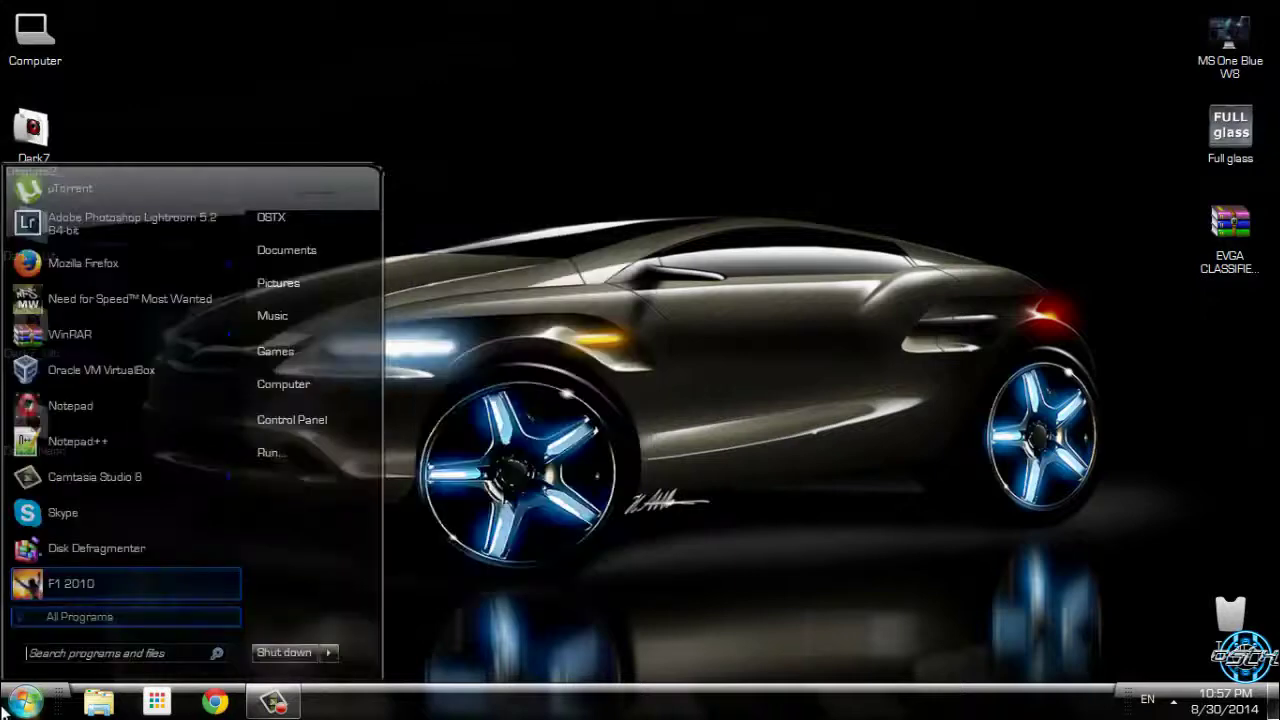
pyautogui.press('super')
pyautogui.press('super')
pyautogui.rightClick(492, 623)
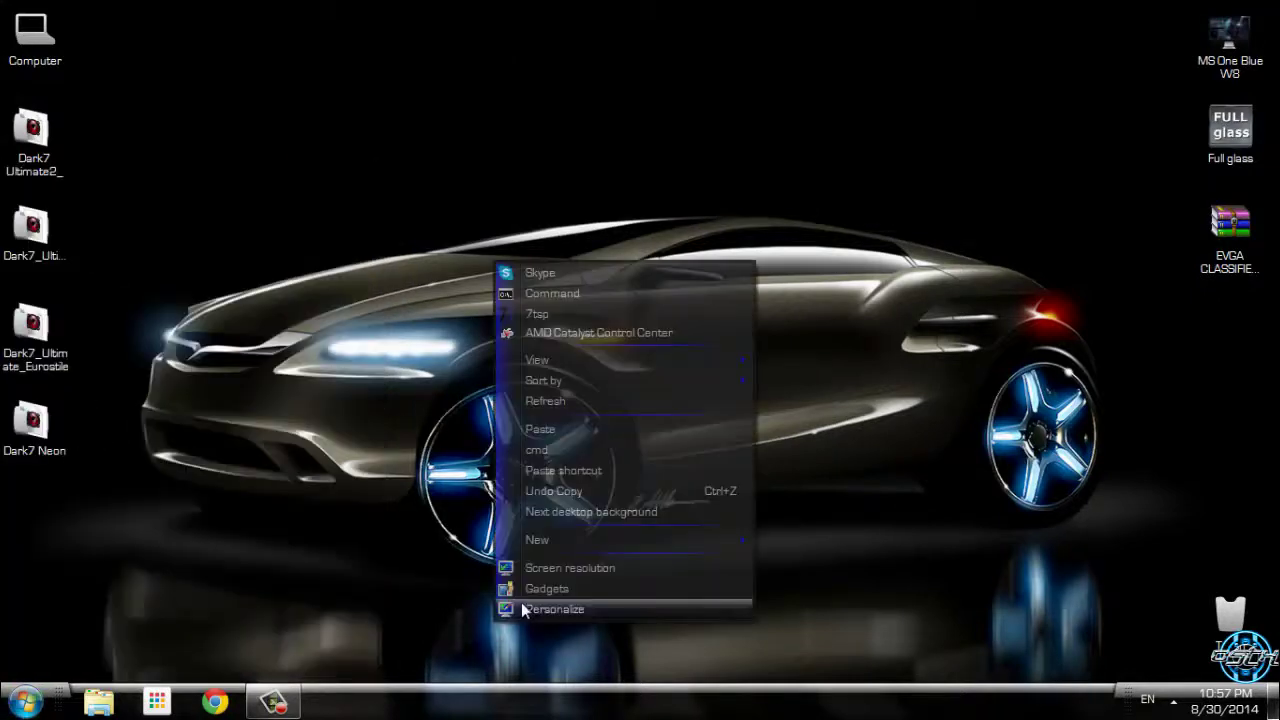
pyautogui.click(520, 601)
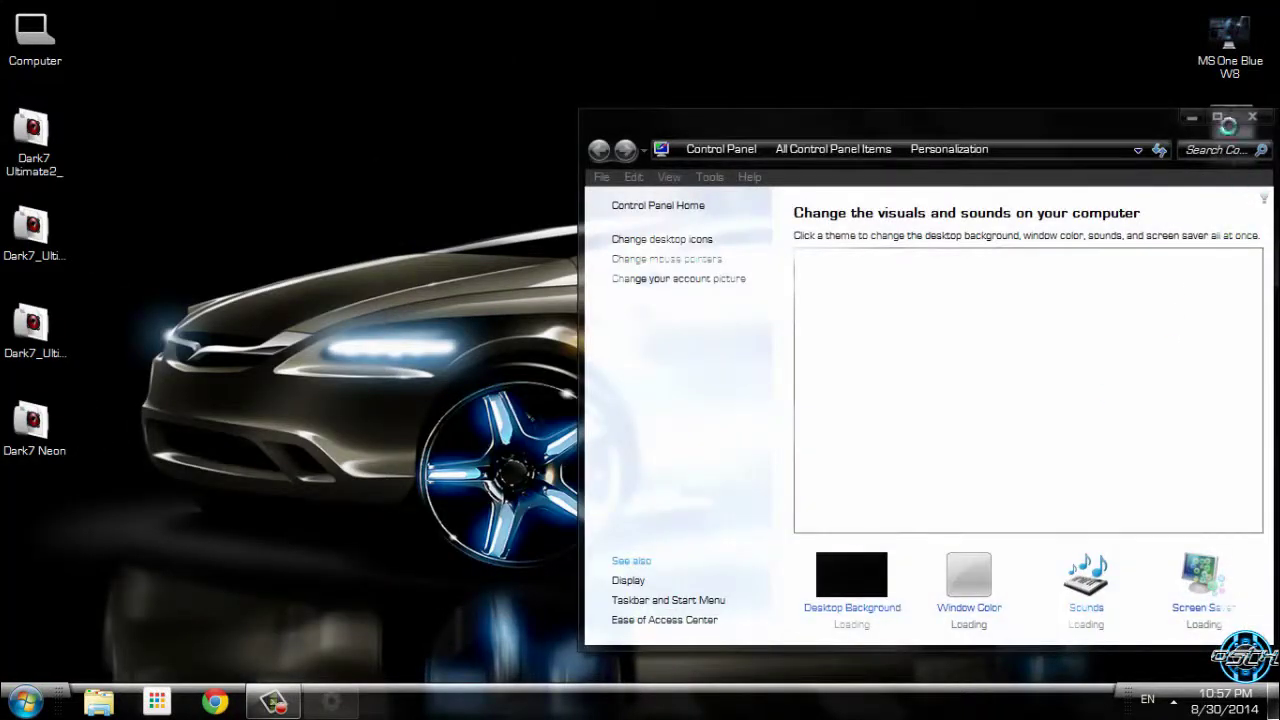
# Maximize Personalization, apply Dark7 Neon from Installed Themes, and close the window.
pyautogui.click(1220, 117)
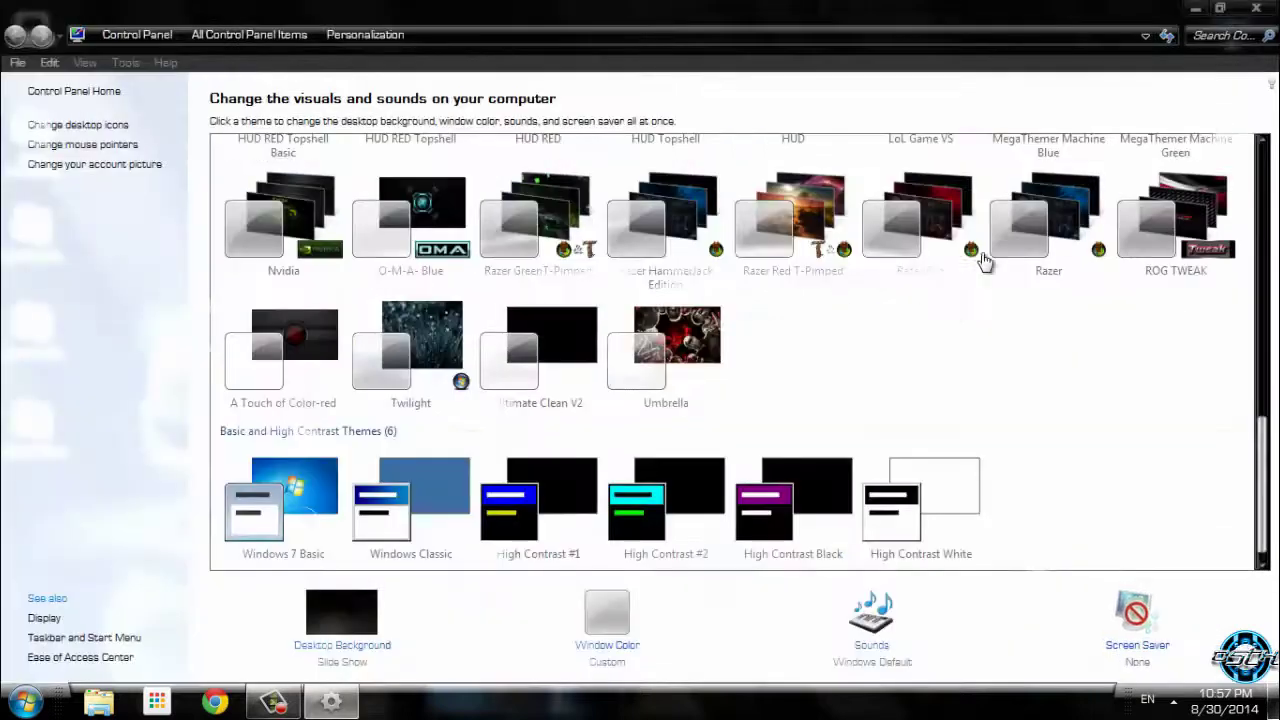
pyautogui.scroll(2, 934, 406)
pyautogui.scroll(1, 934, 406)
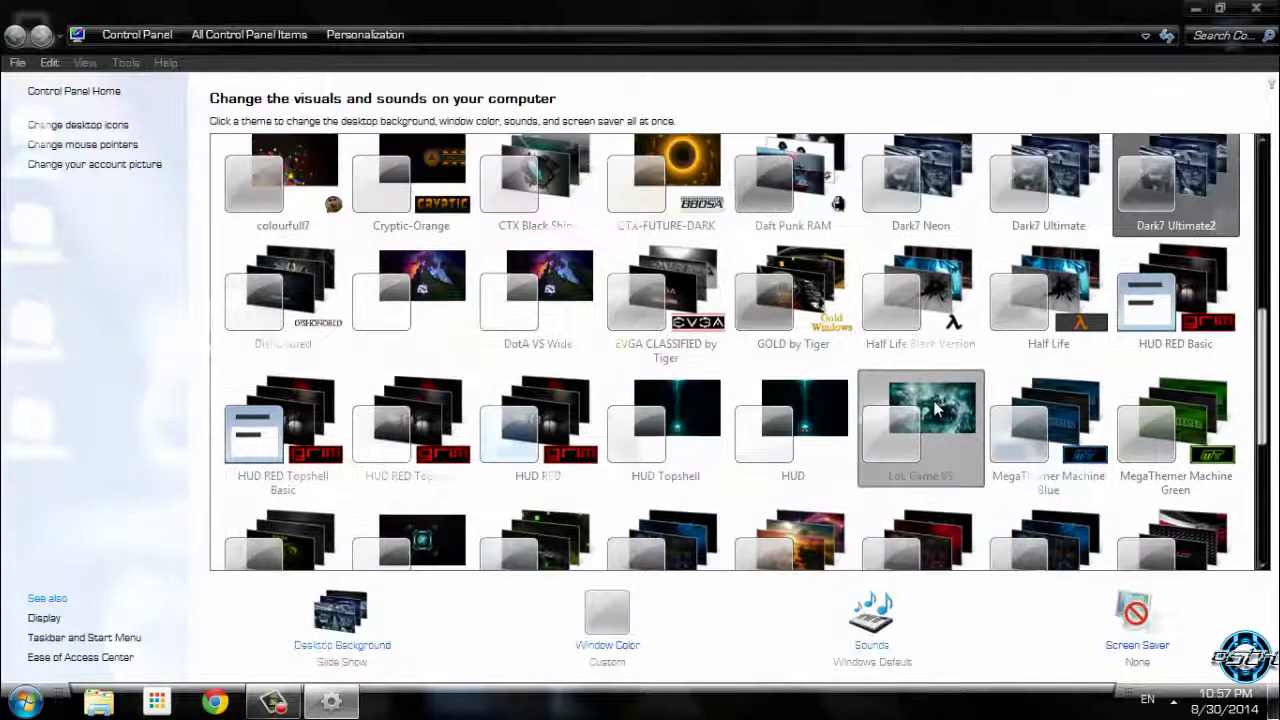
pyautogui.click(962, 200)
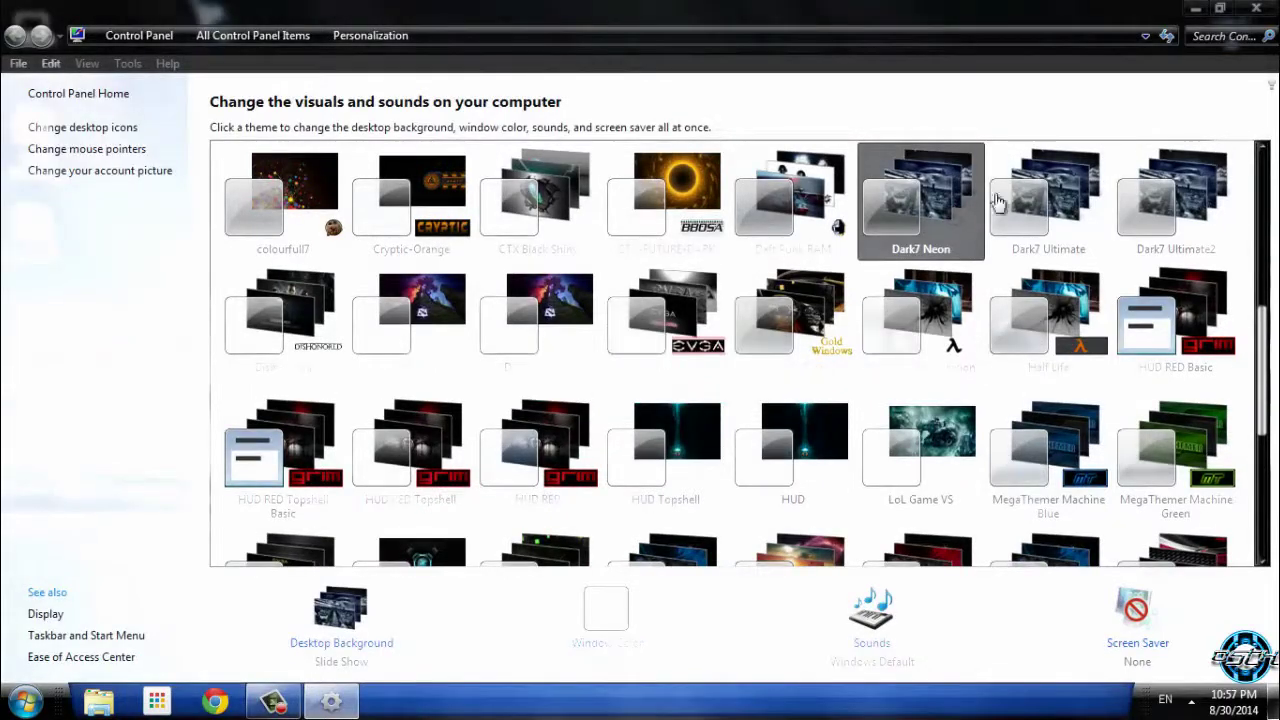
pyautogui.click(1255, 9)
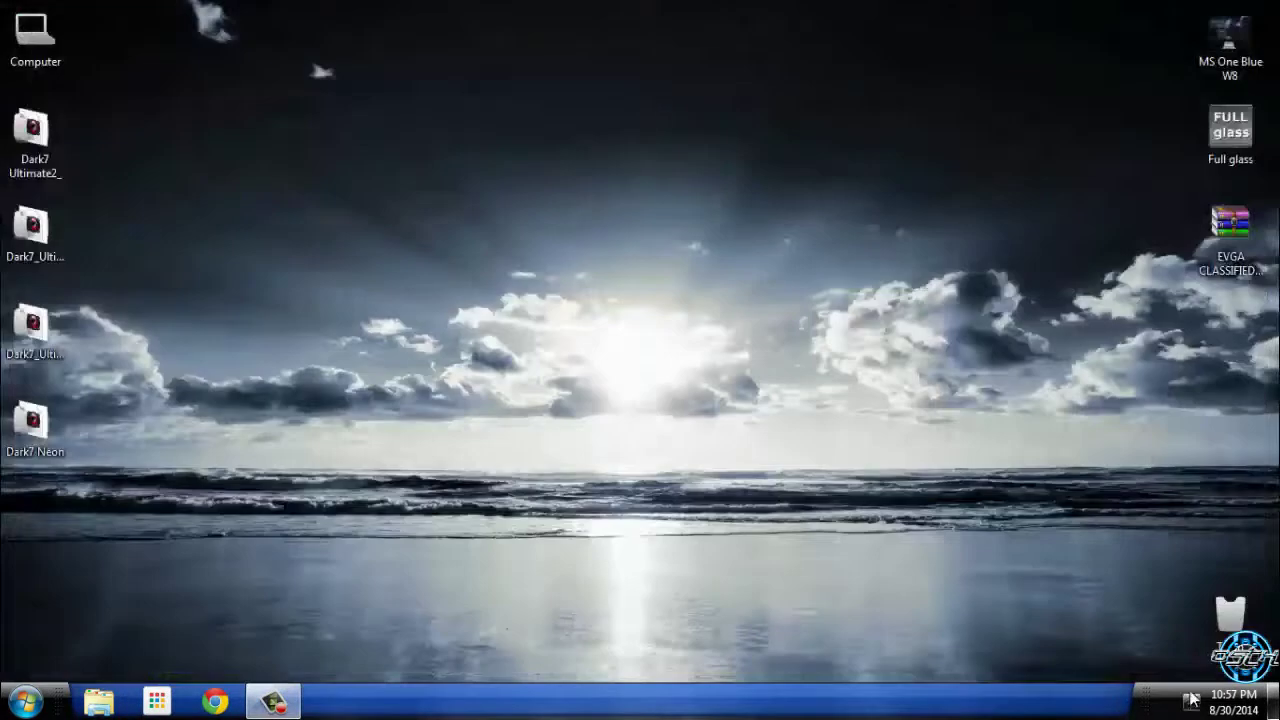
# Exit the Full glass utility from its notification-area icon.
pyautogui.click(1191, 698)
pyautogui.rightClick(1207, 576)
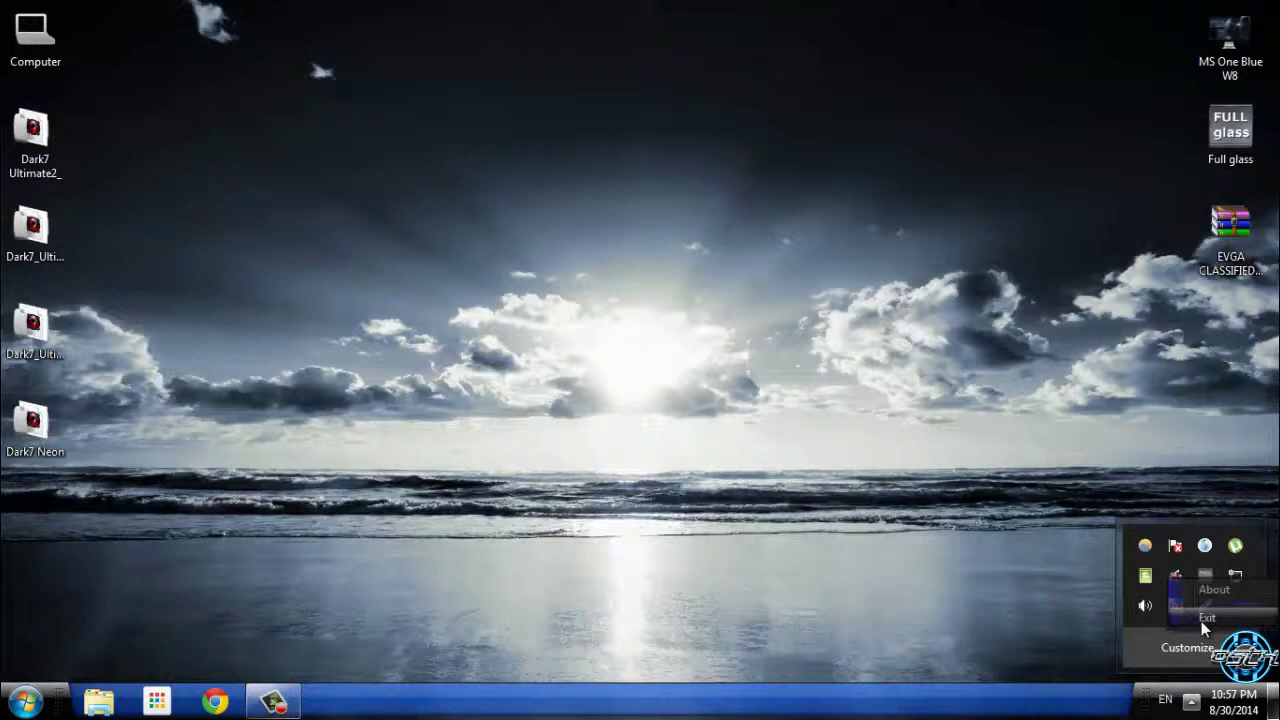
pyautogui.click(1201, 621)
# Check the now-opaque Computer window, close it, and refresh the desktop.
pyautogui.press('super')
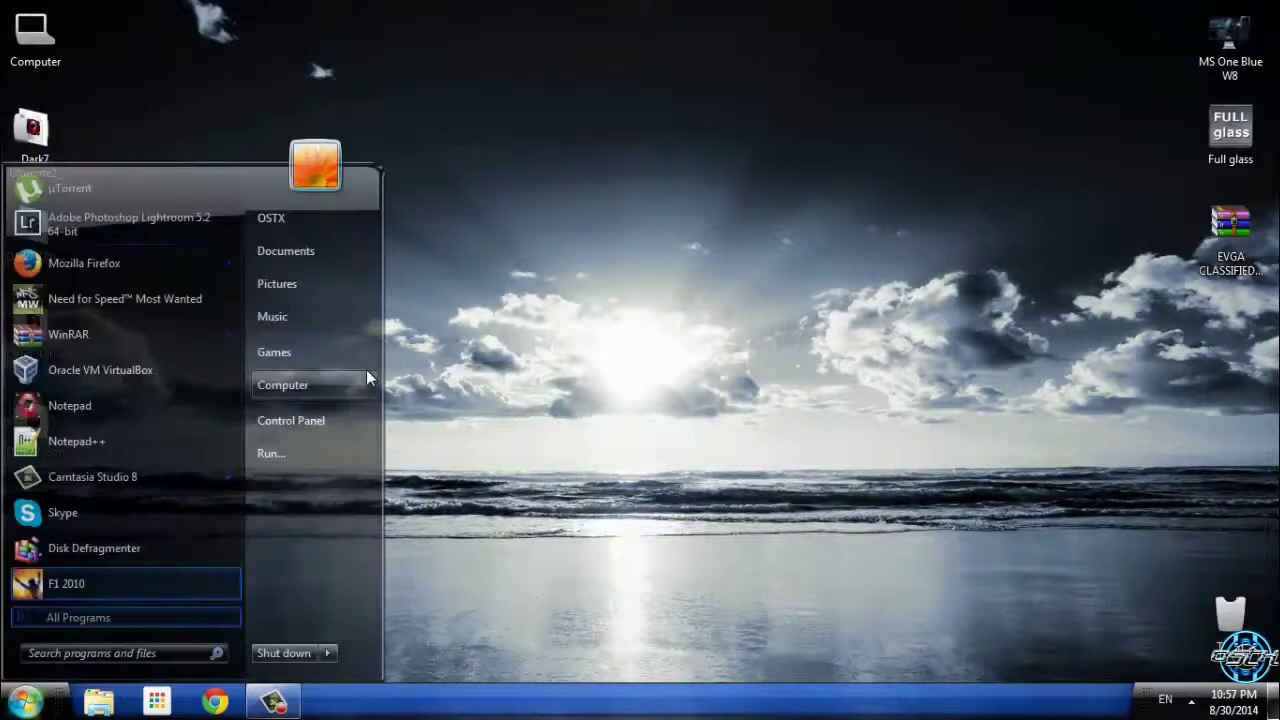
pyautogui.click(366, 379)
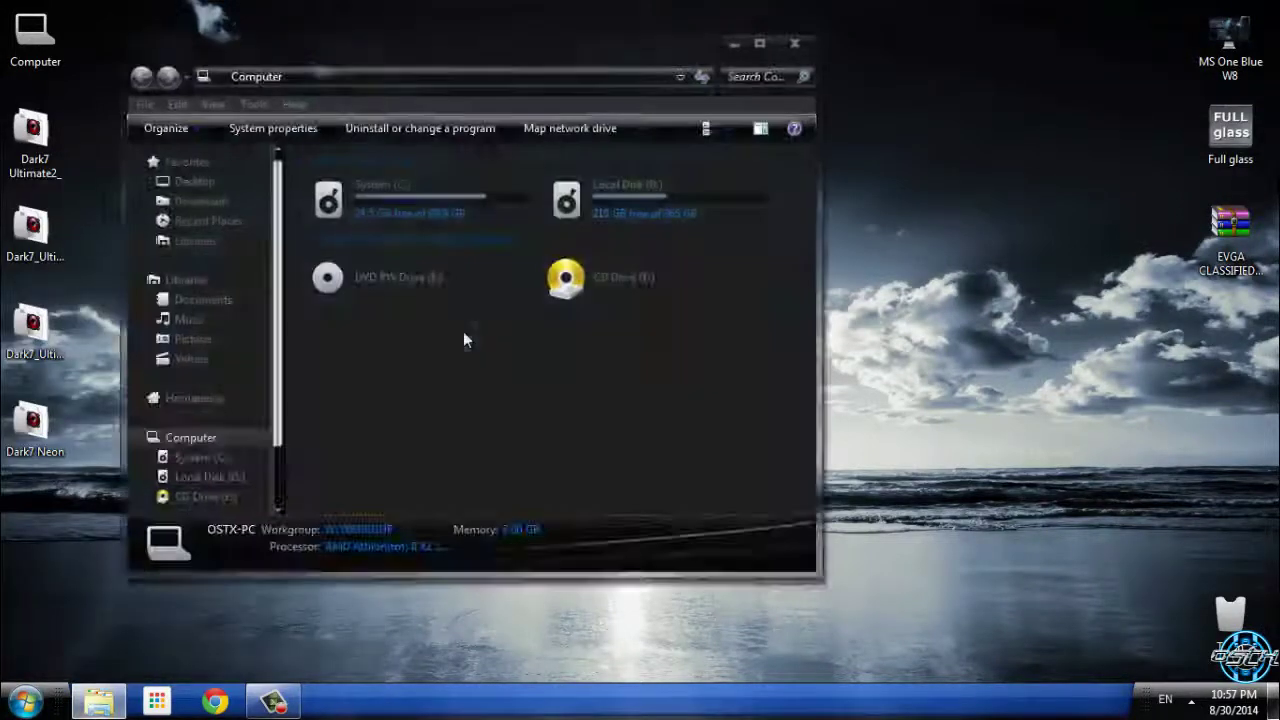
pyautogui.click(796, 44)
pyautogui.press('super')
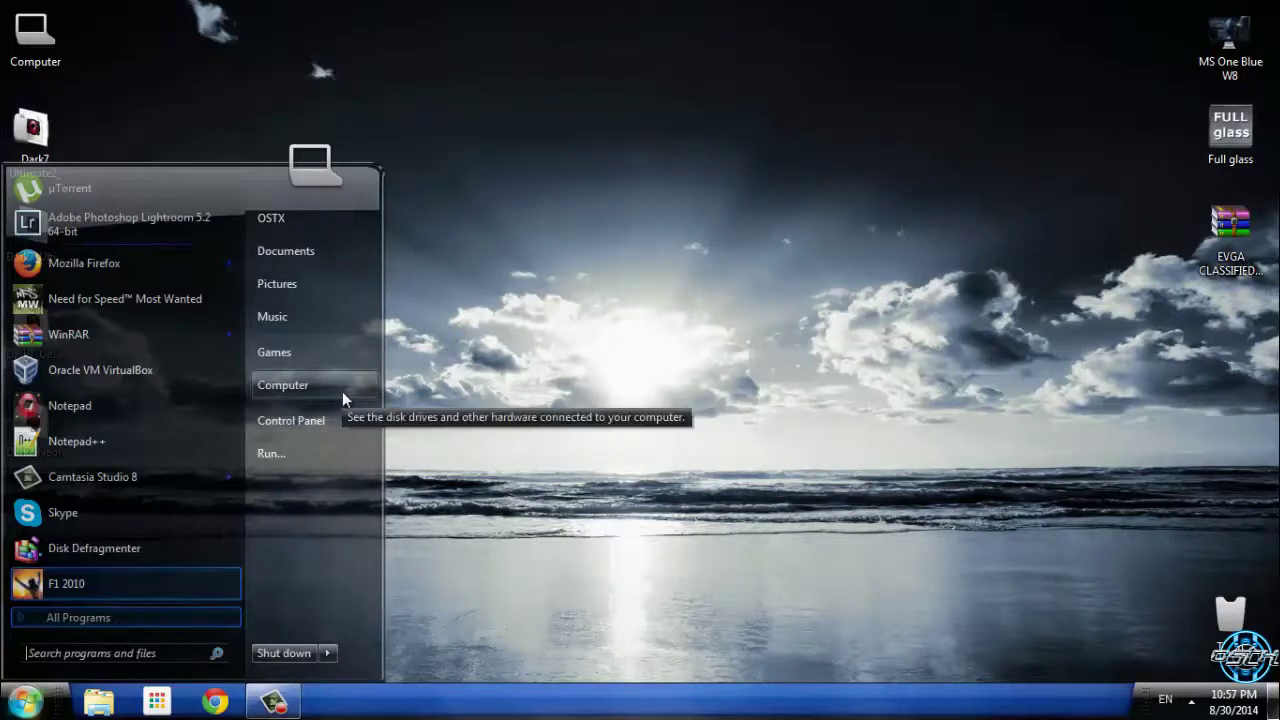
pyautogui.press('super')
pyautogui.press('super')
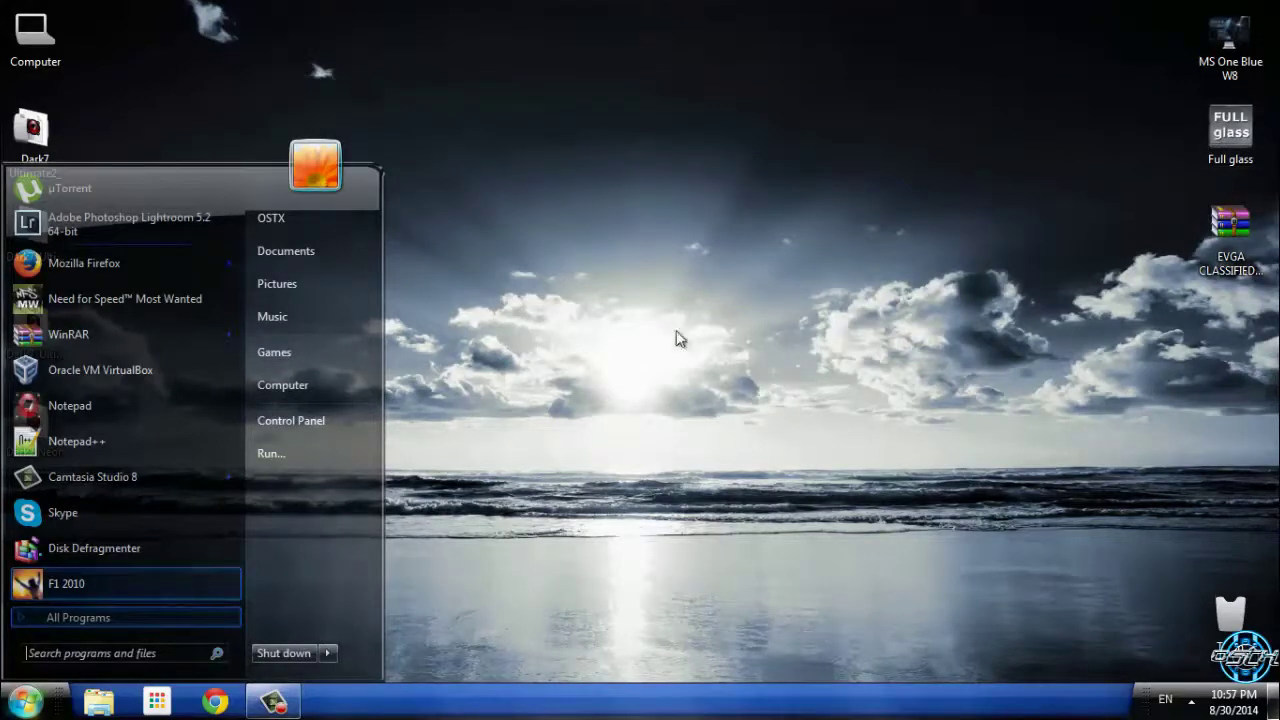
pyautogui.click(481, 213)
pyautogui.rightClick(481, 213)
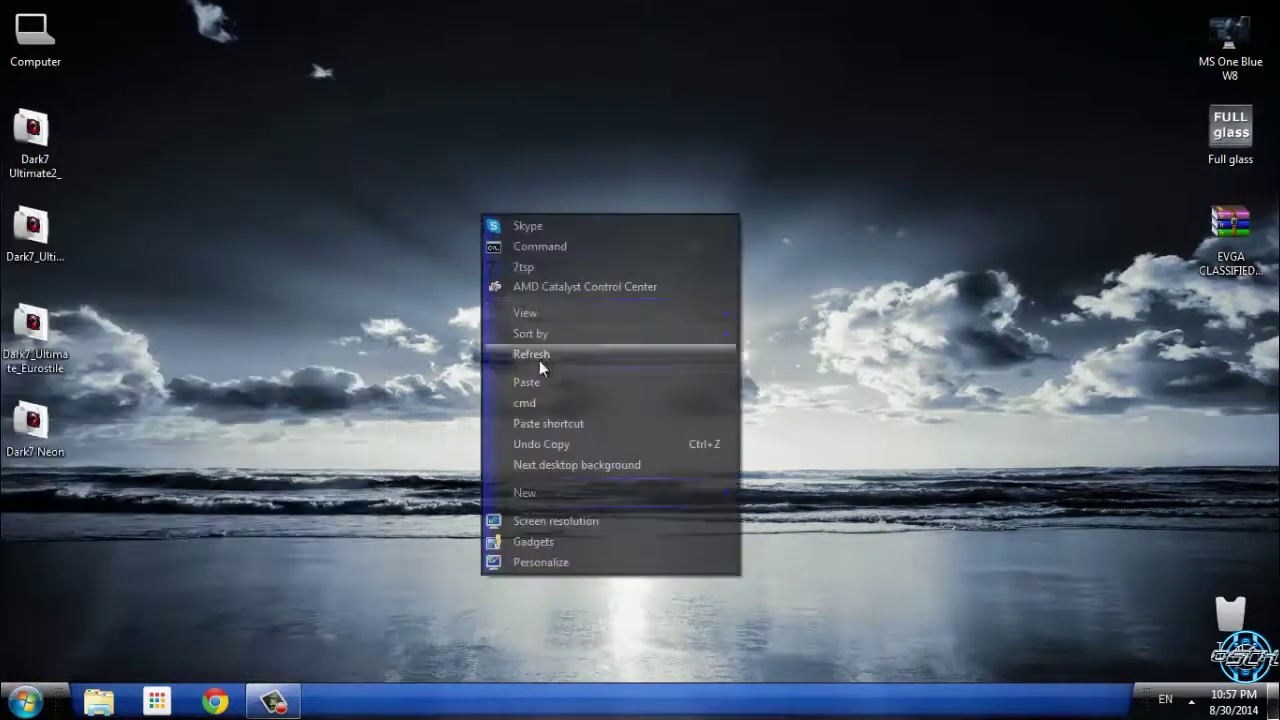
pyautogui.click(528, 356)
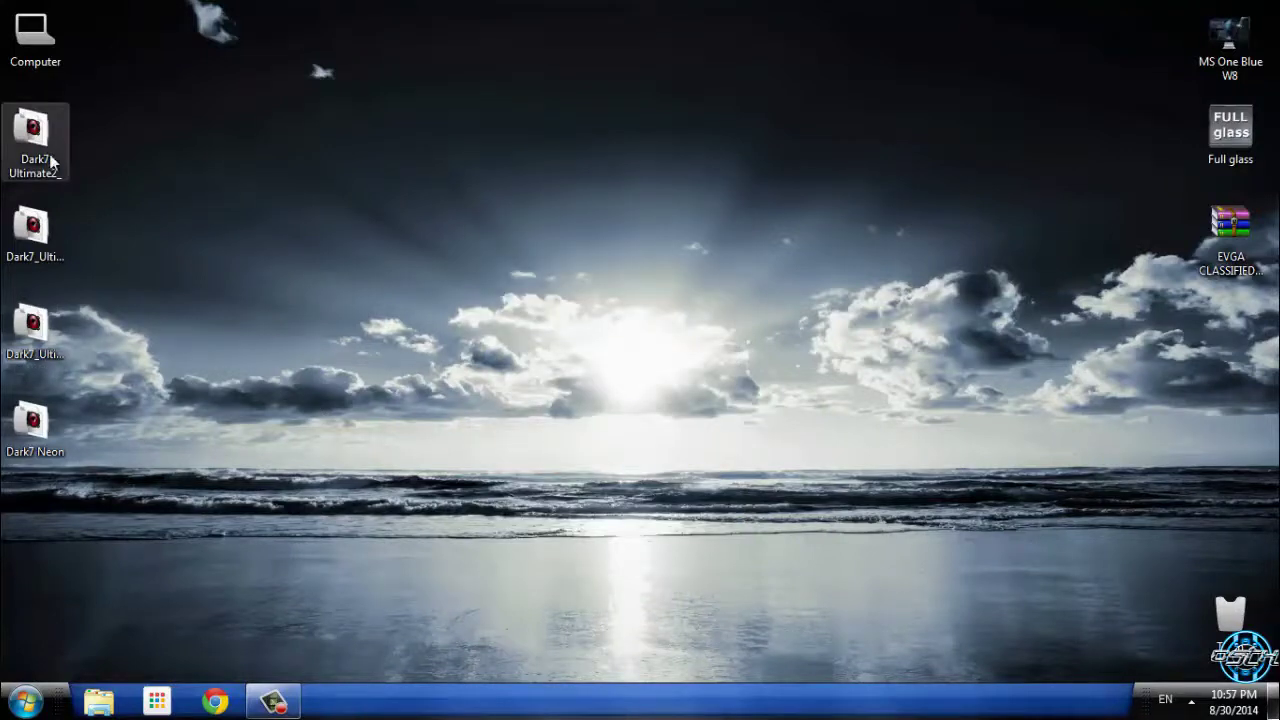